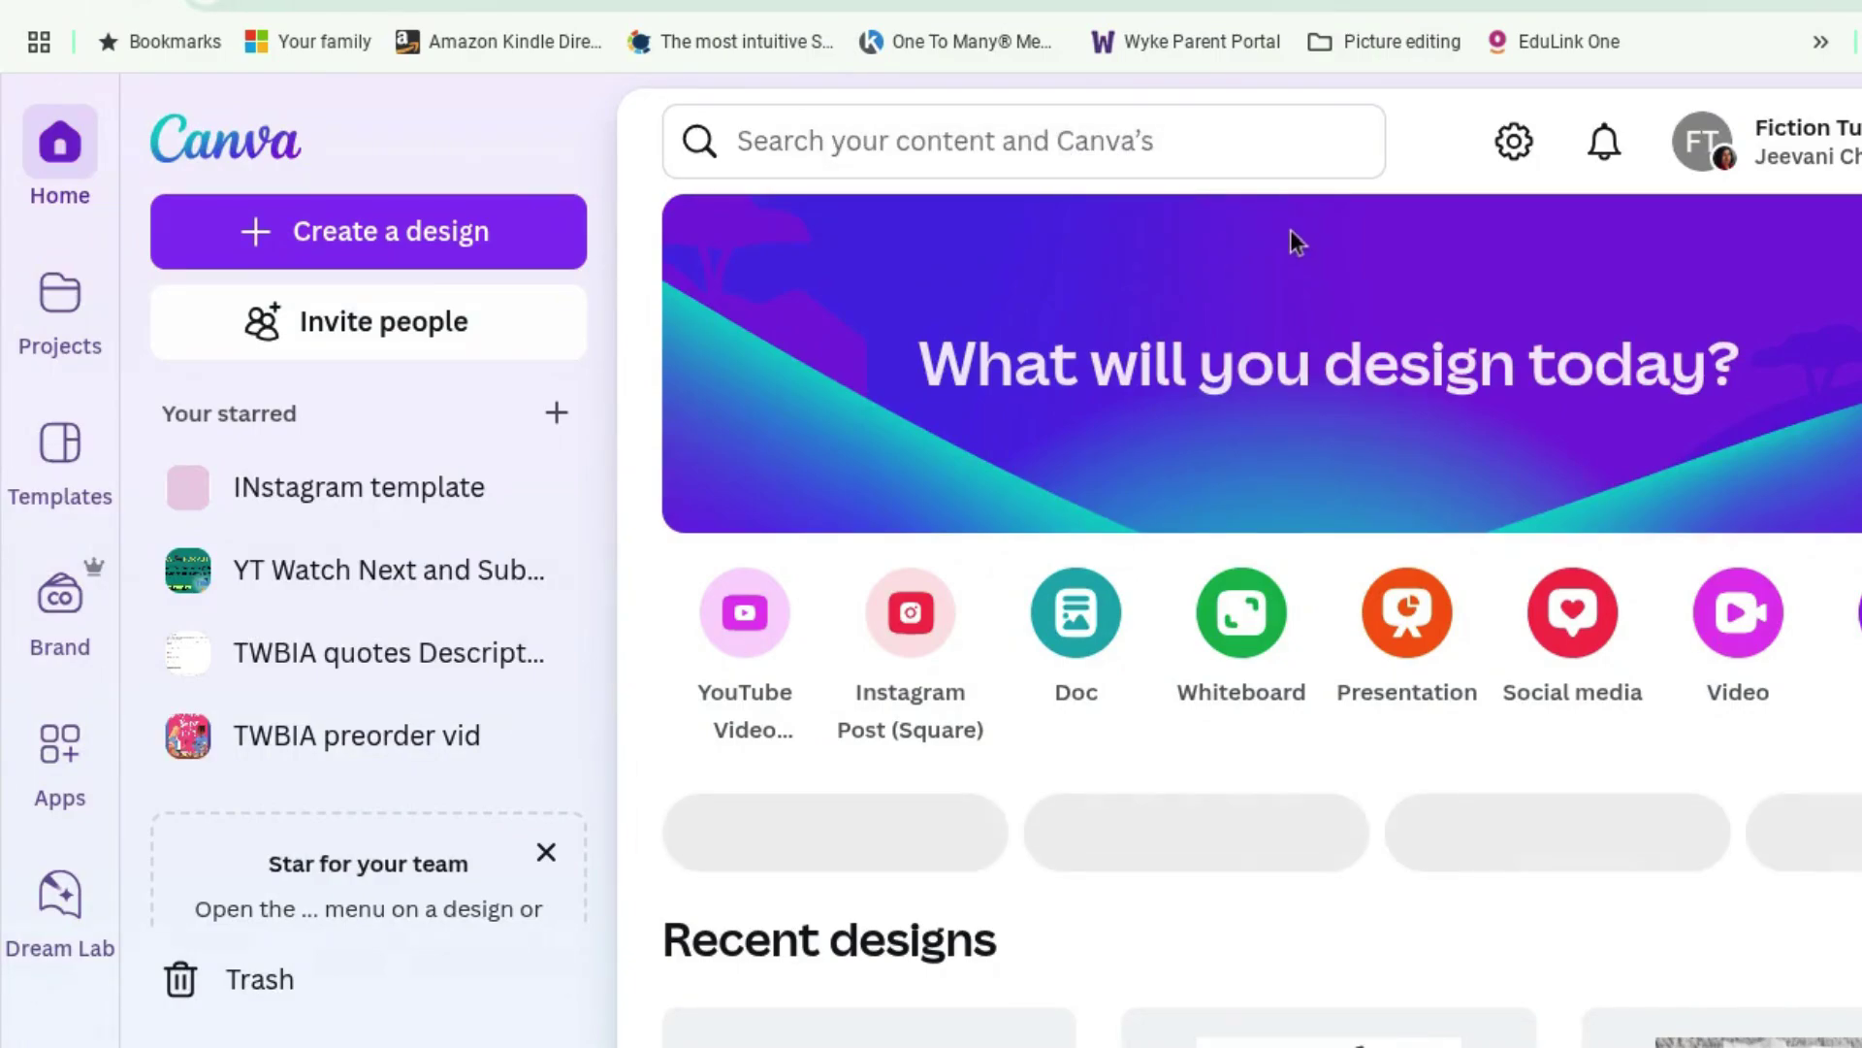
Create a new blank TikTok Video design at 1080×1920.
left_click(1284, 514)
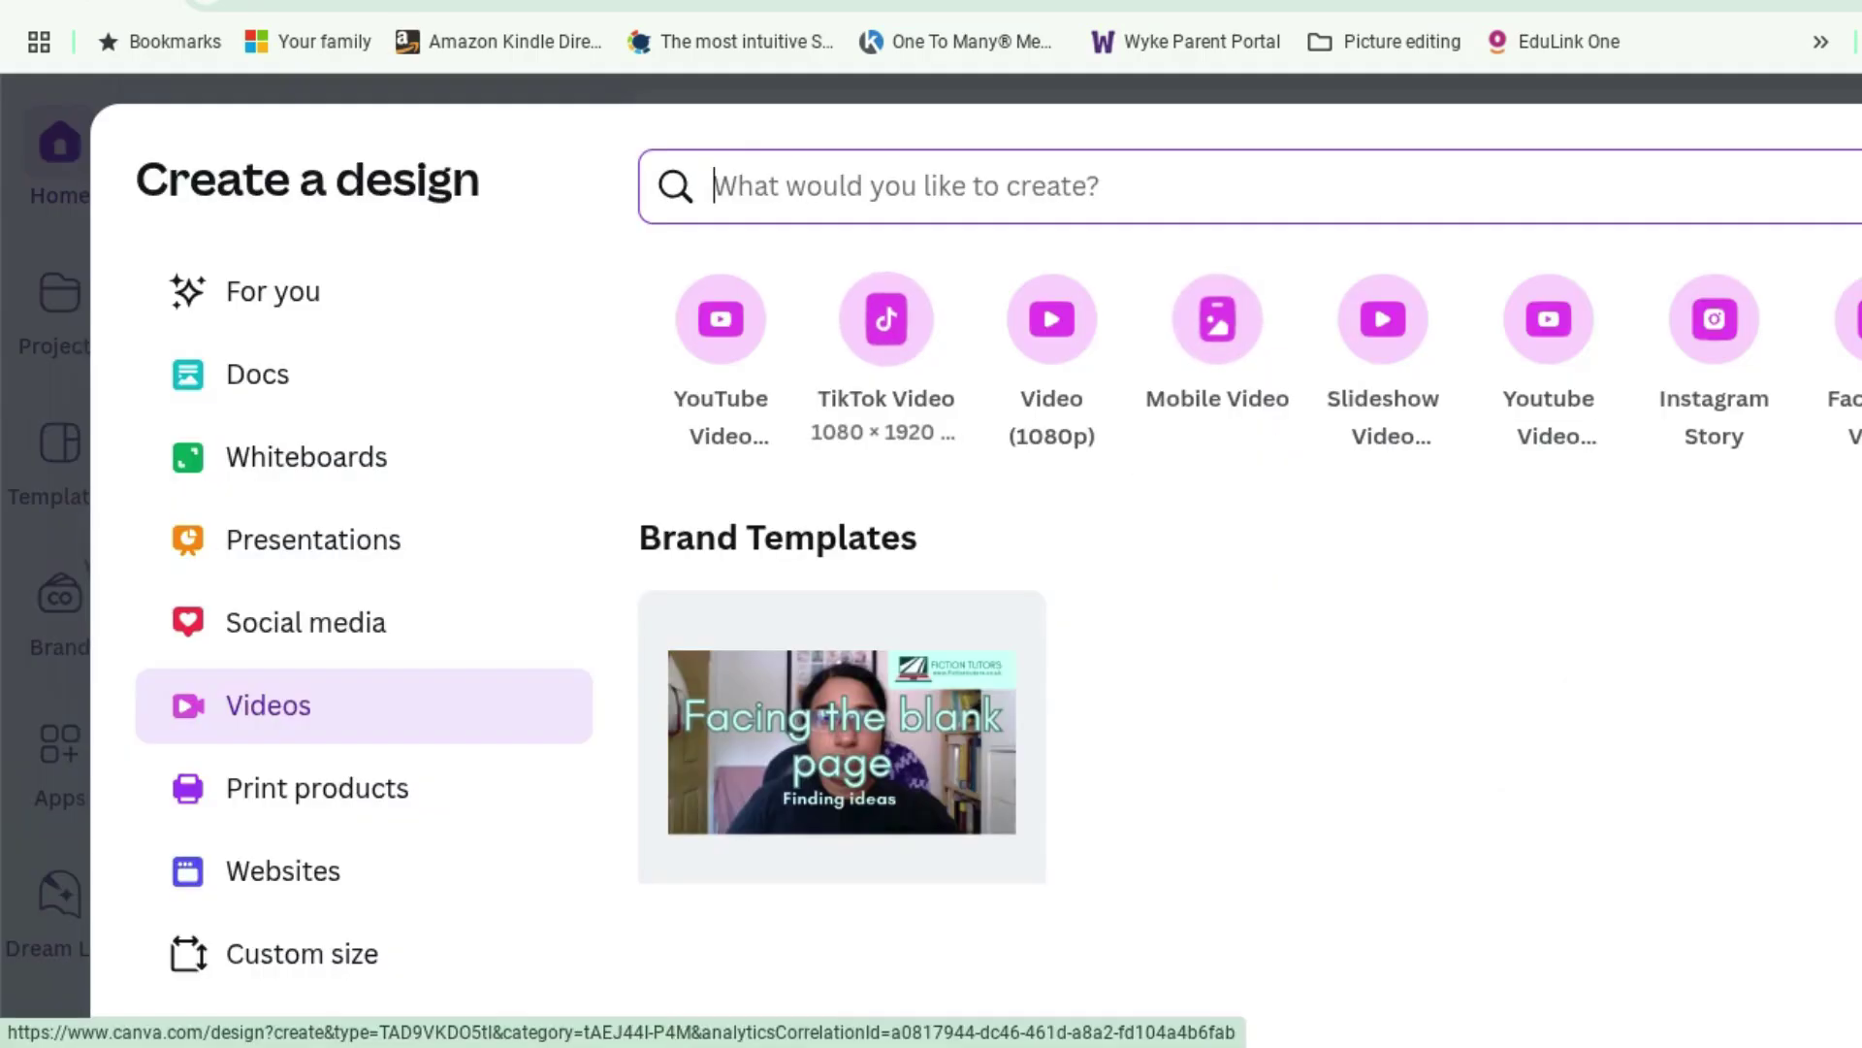
left_click(910, 337)
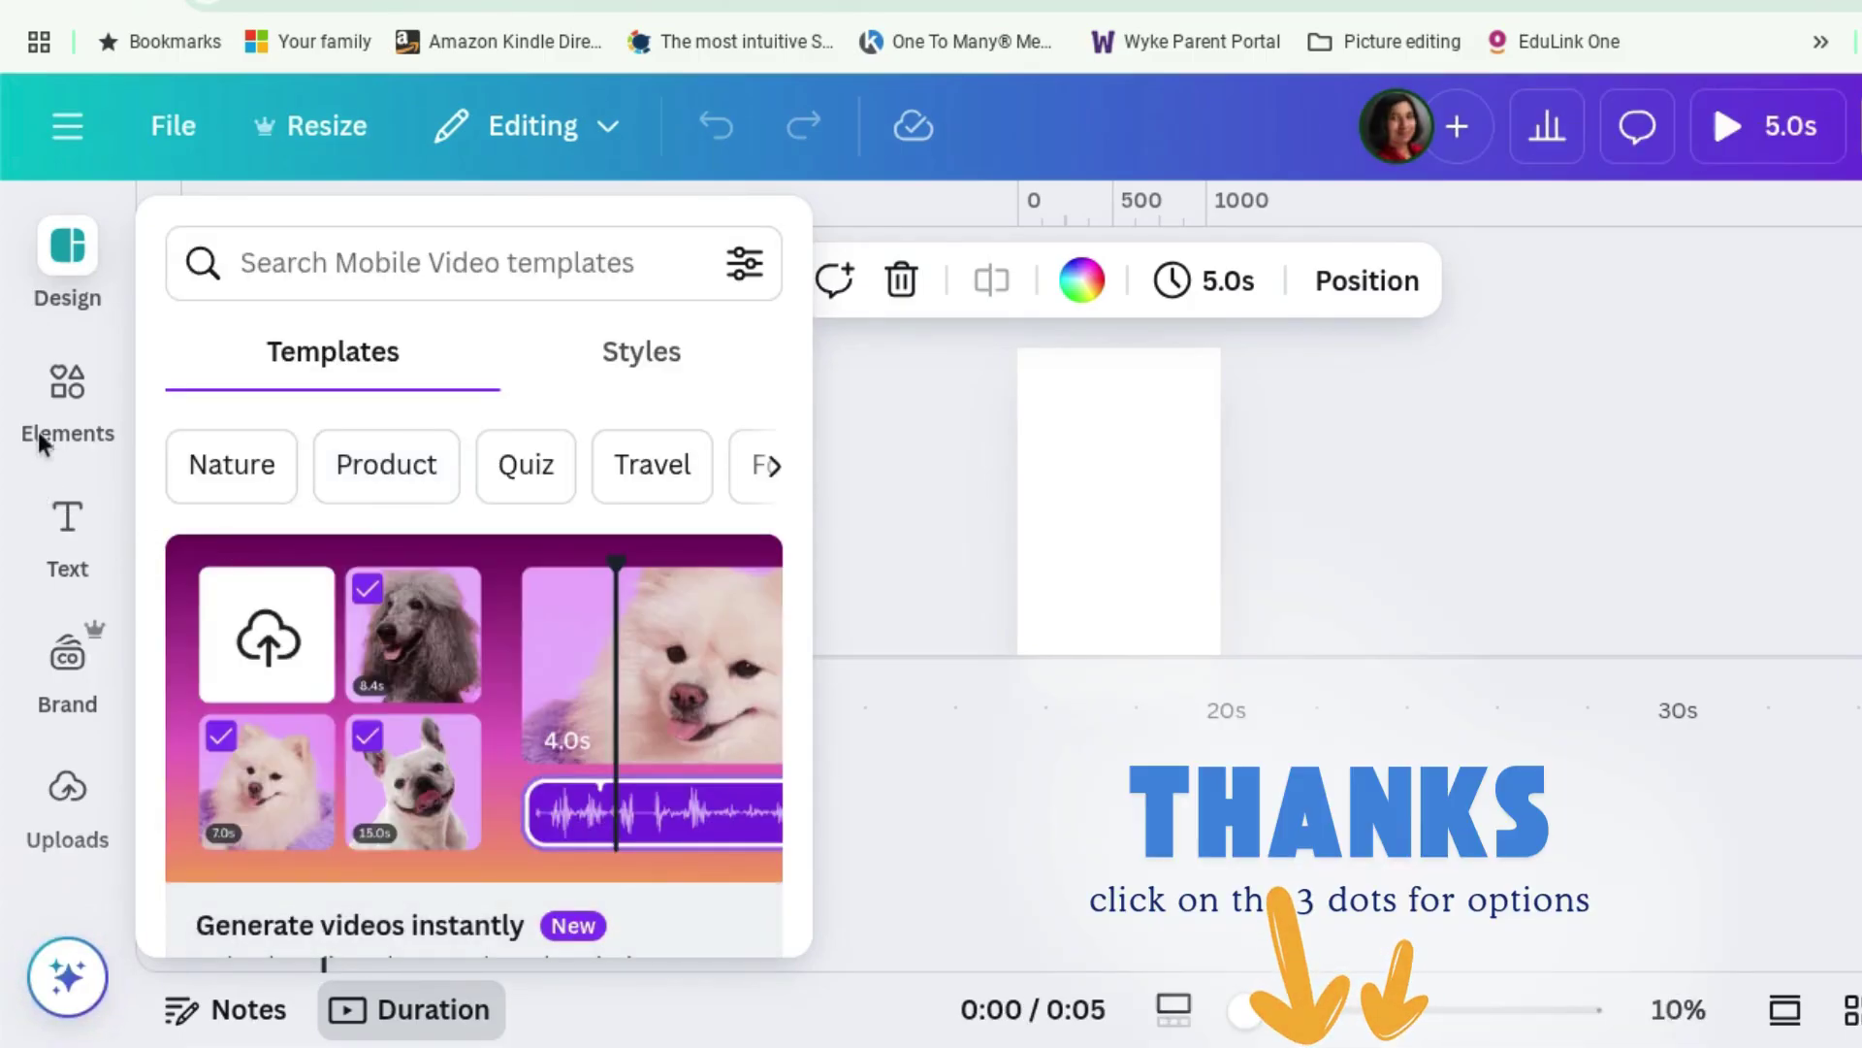
Add the 10.8-second typing video from Recently used to the page and preview it.
left_click(76, 402)
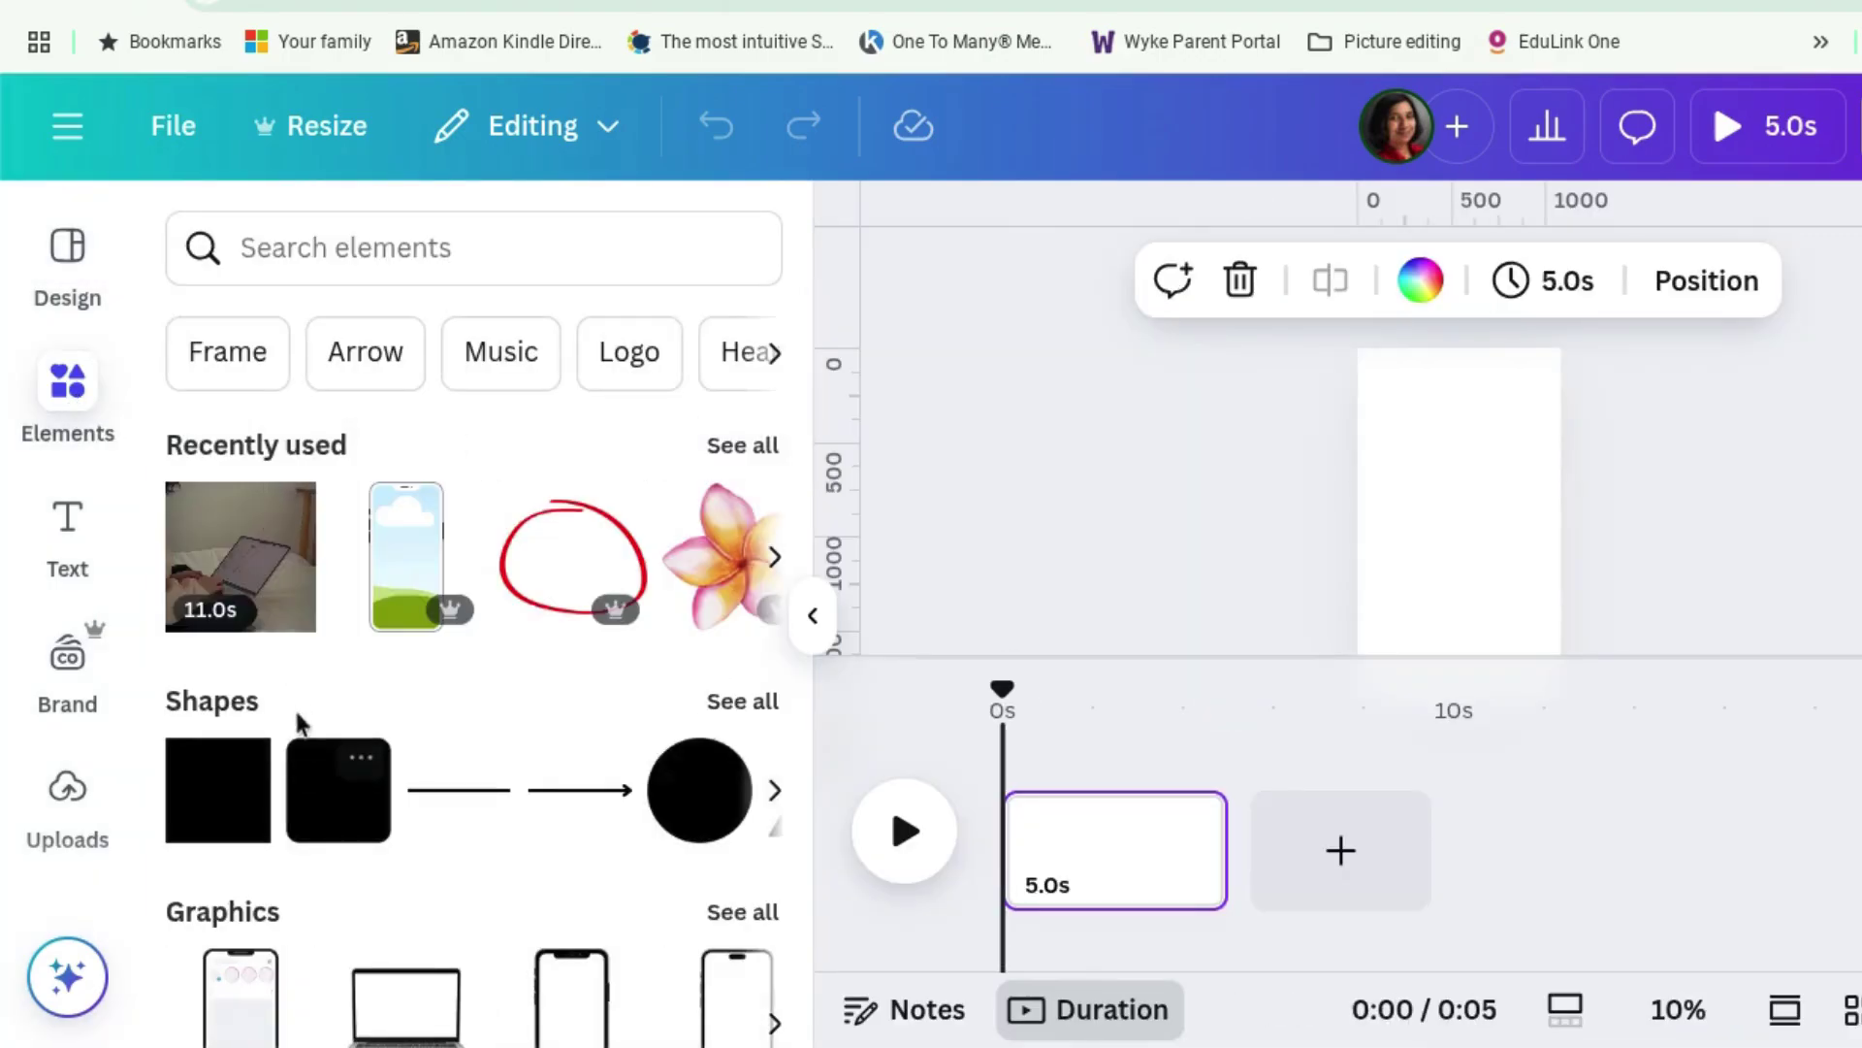
left_click(282, 606)
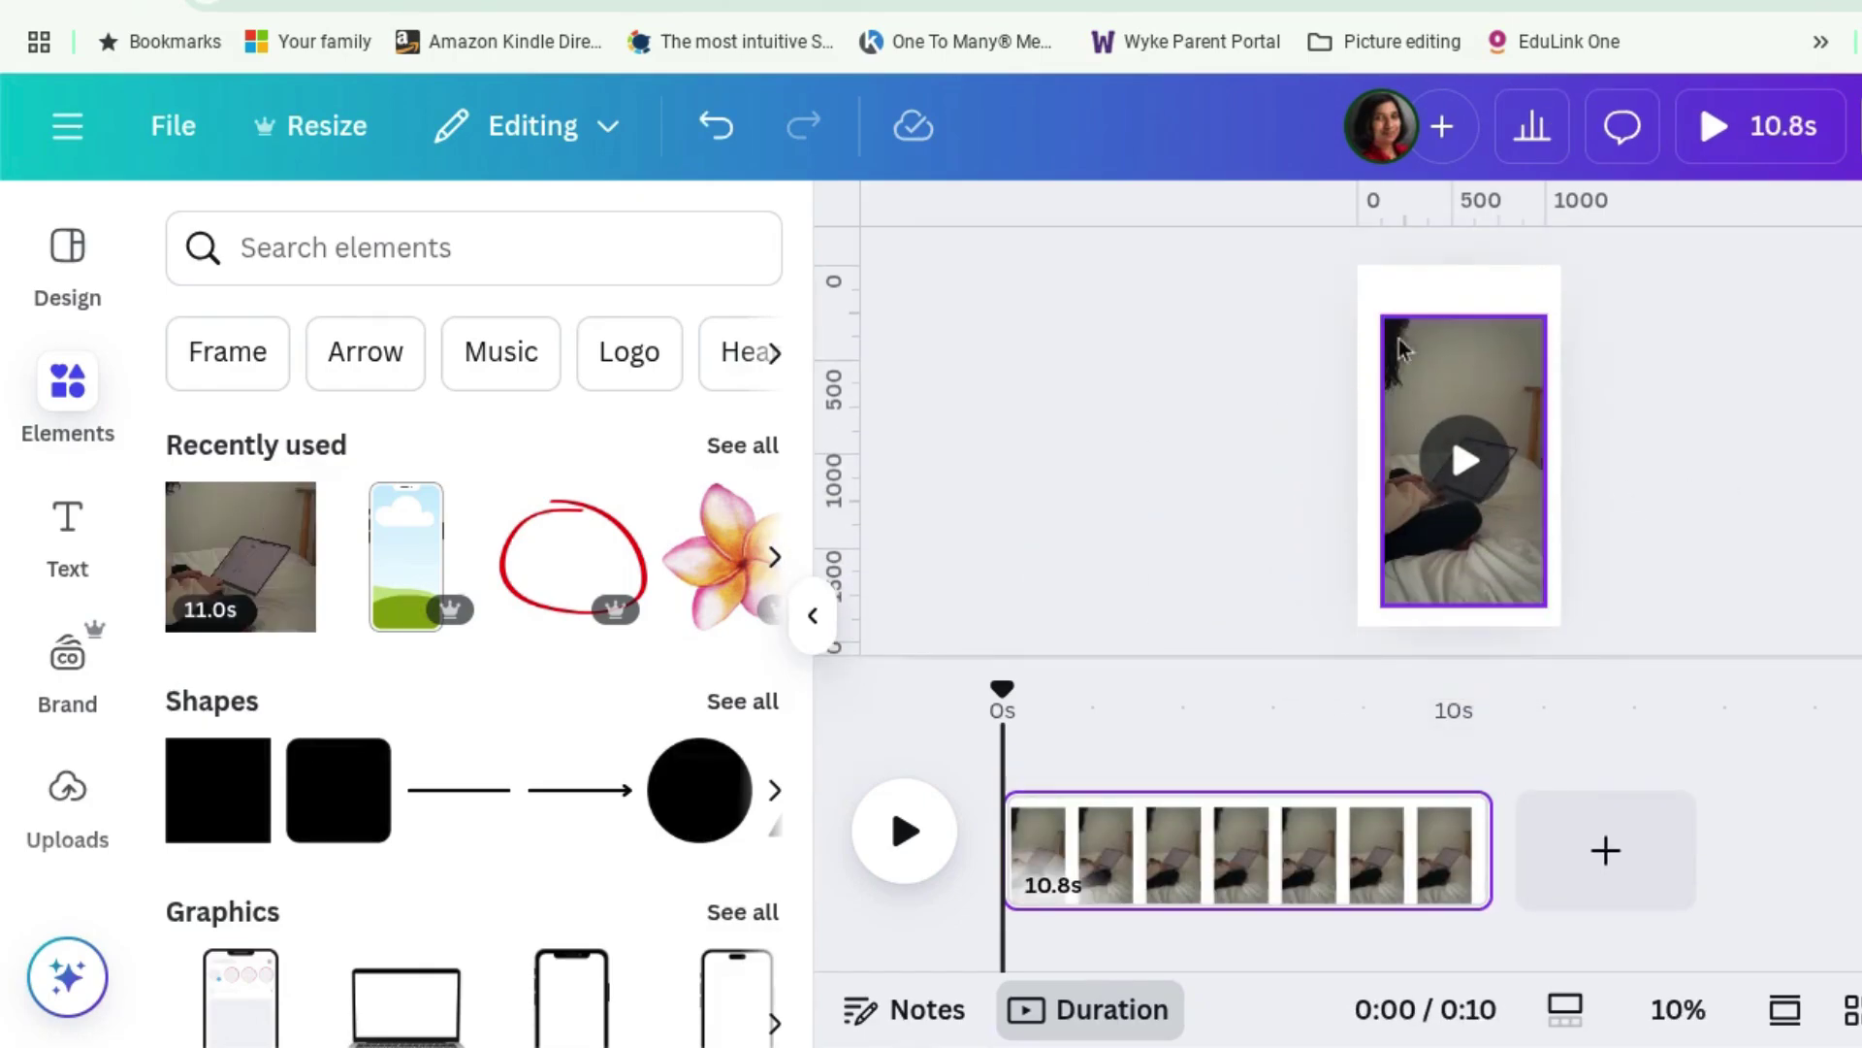
left_click(1425, 356)
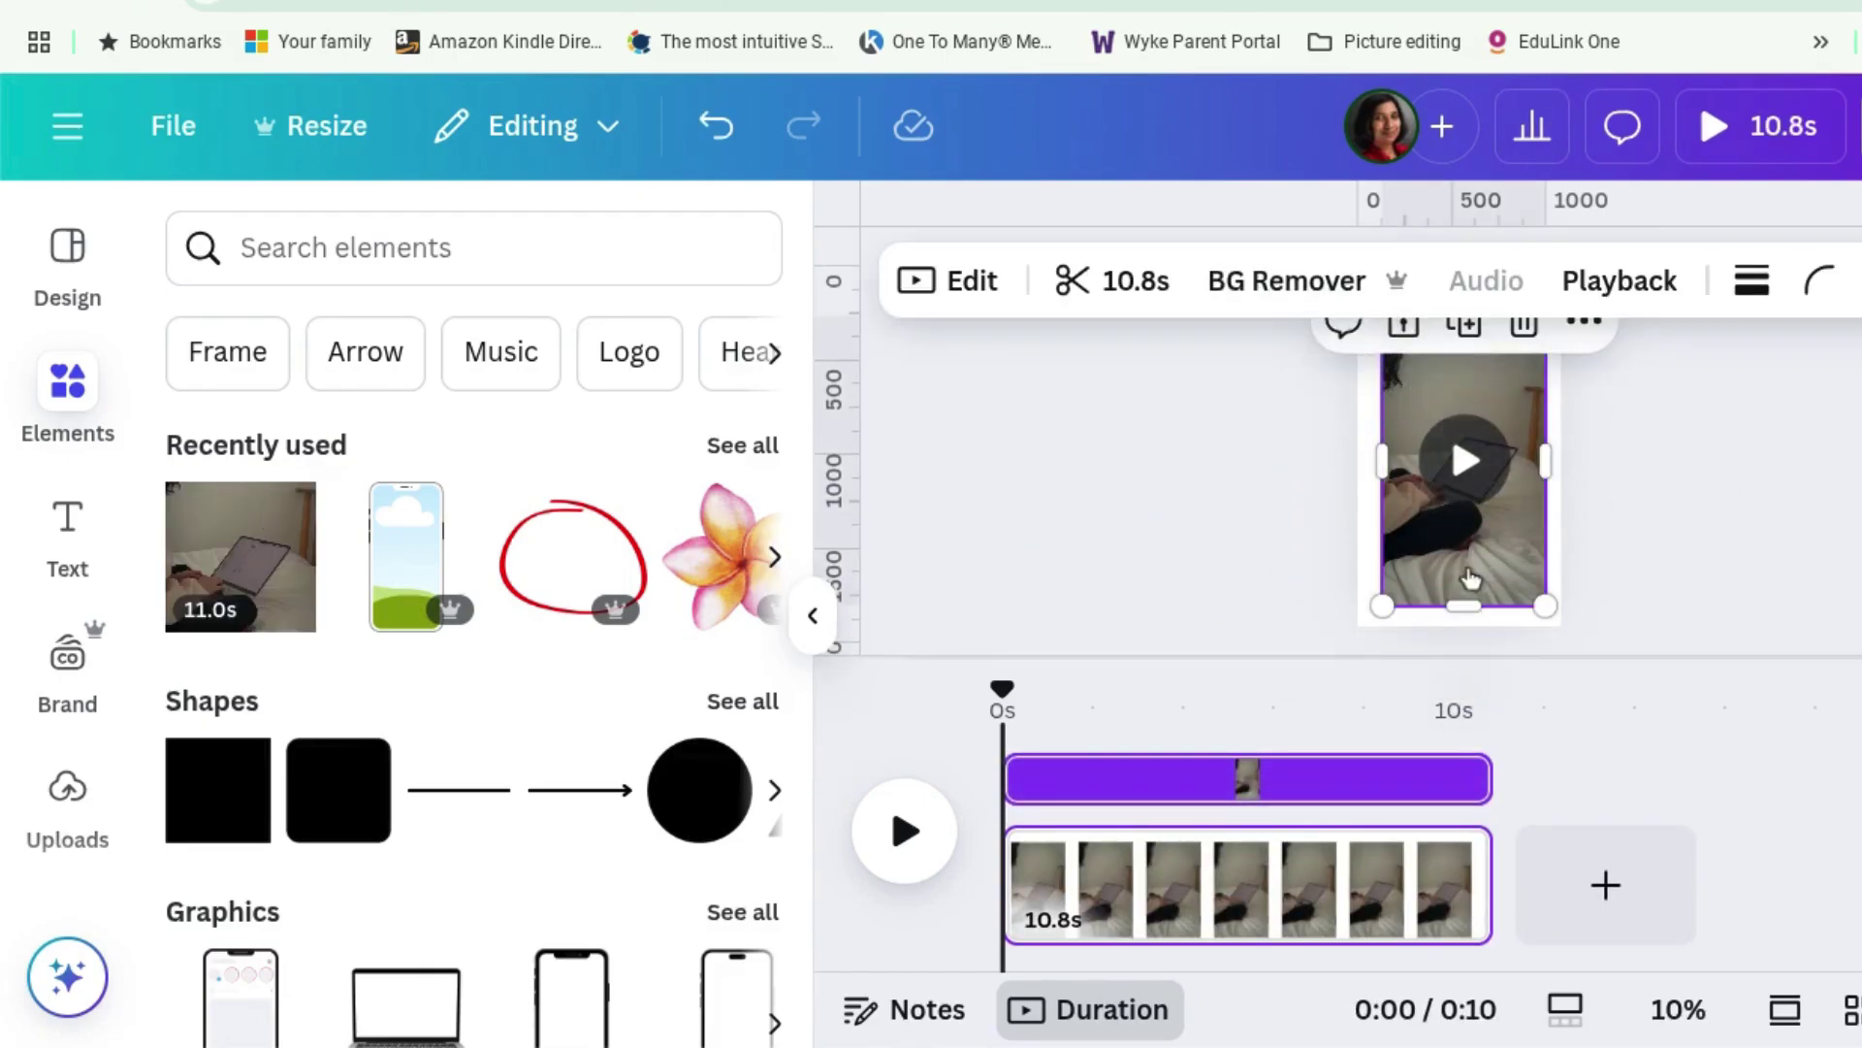
left_click_drag(1378, 606, 1358, 644)
scroll(1621, 498, "up", 2)
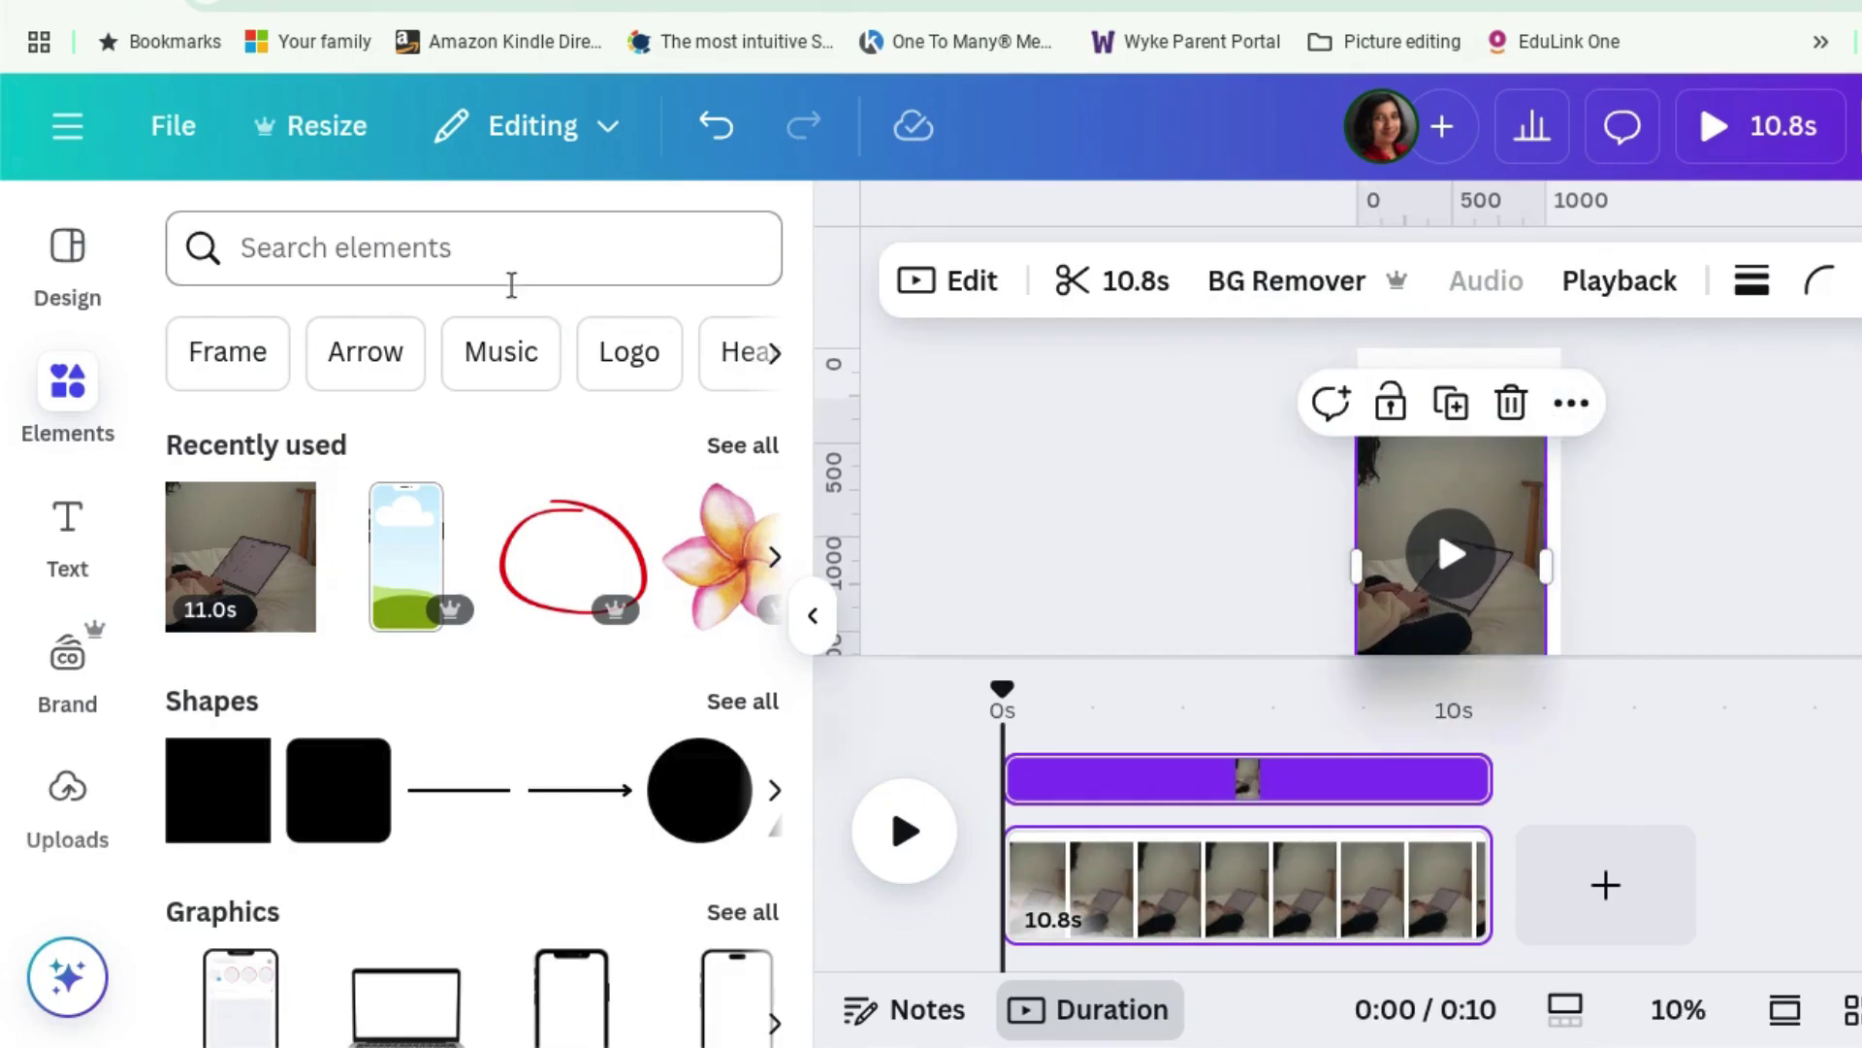
left_click(1449, 555)
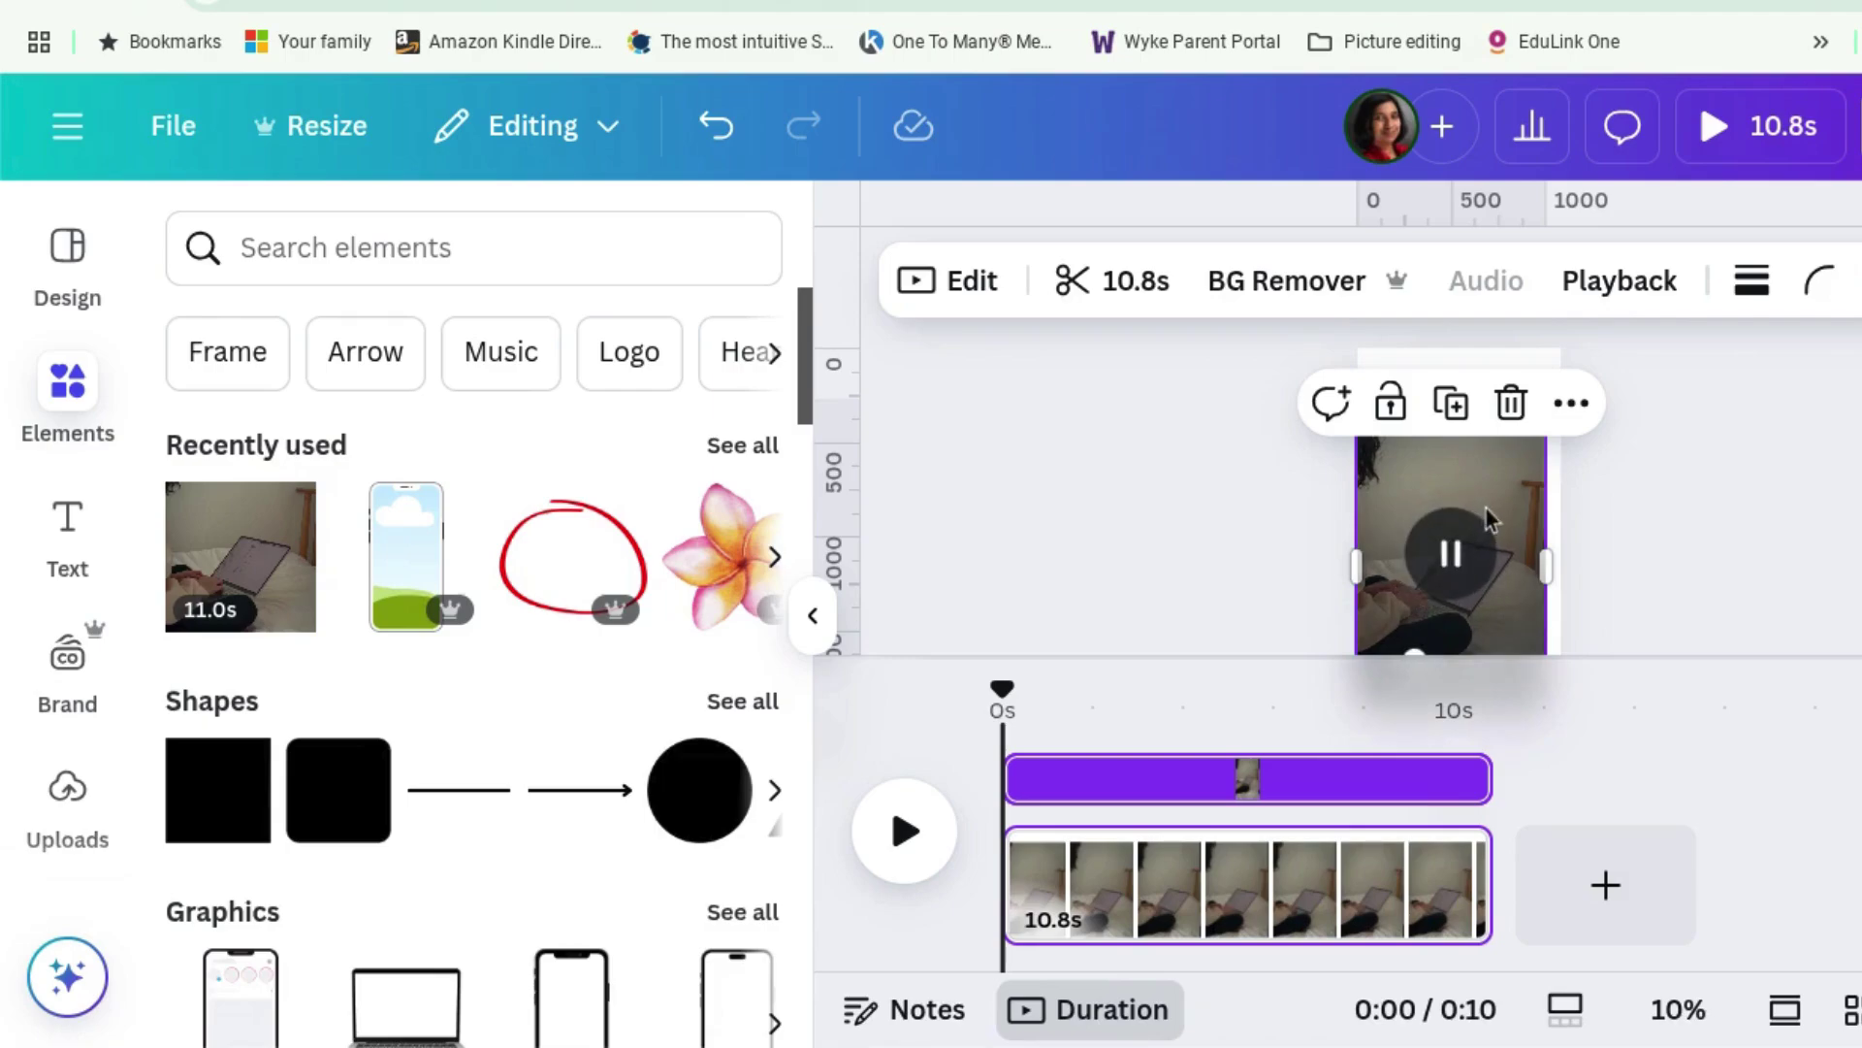
left_click(1451, 553)
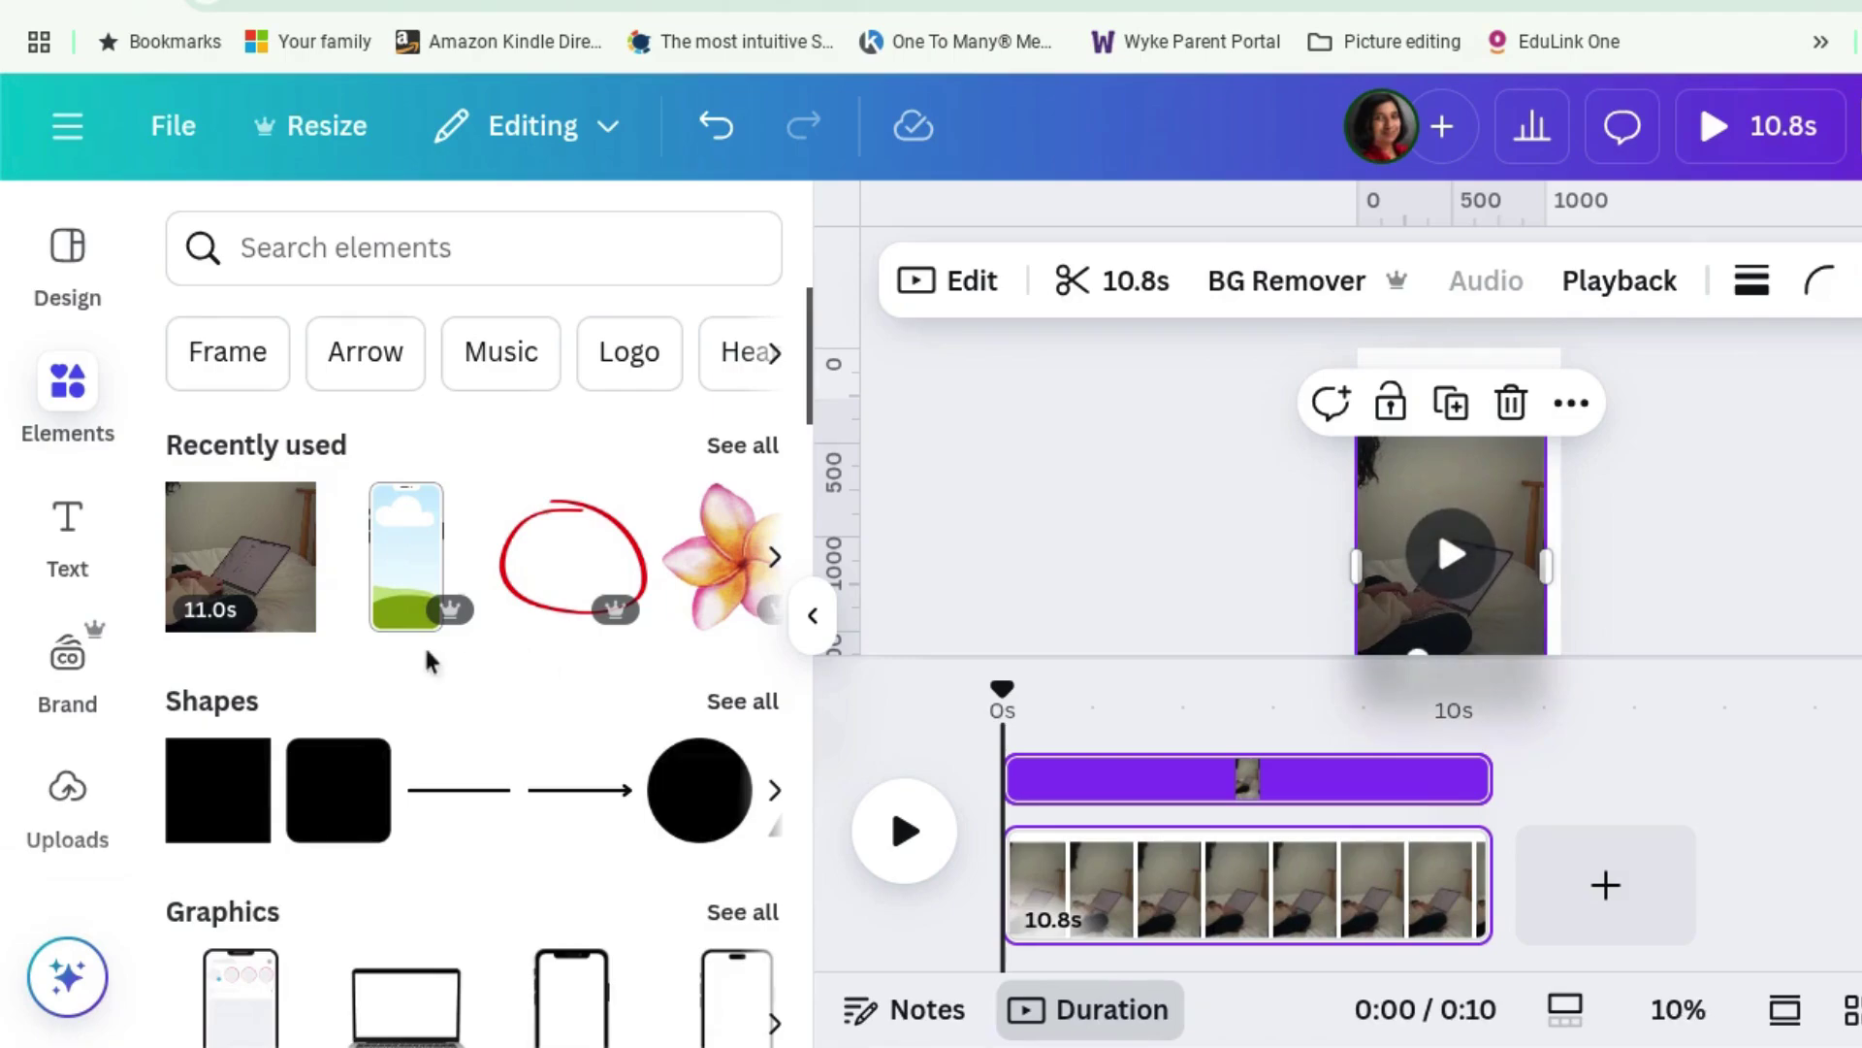
Enlarge the typing clip until it covers the whole vertical frame.
mouse_move(445, 626)
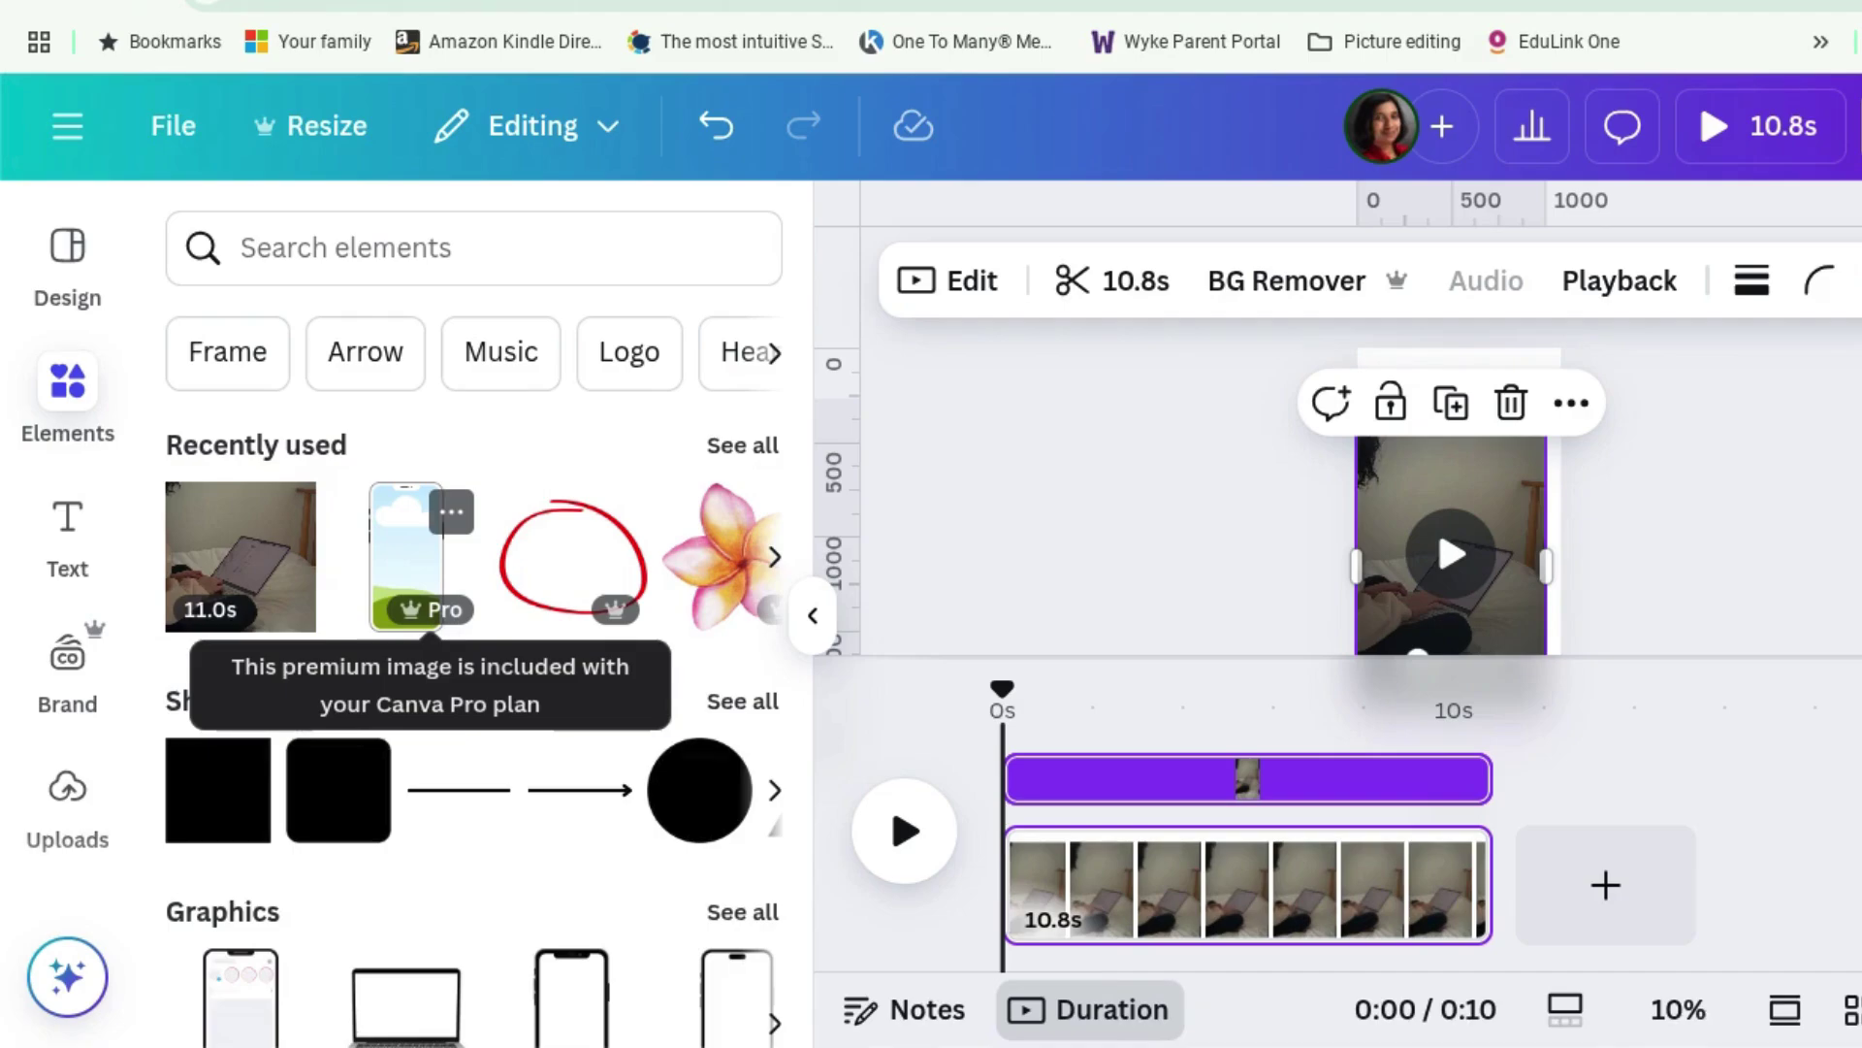
mouse_move(291, 611)
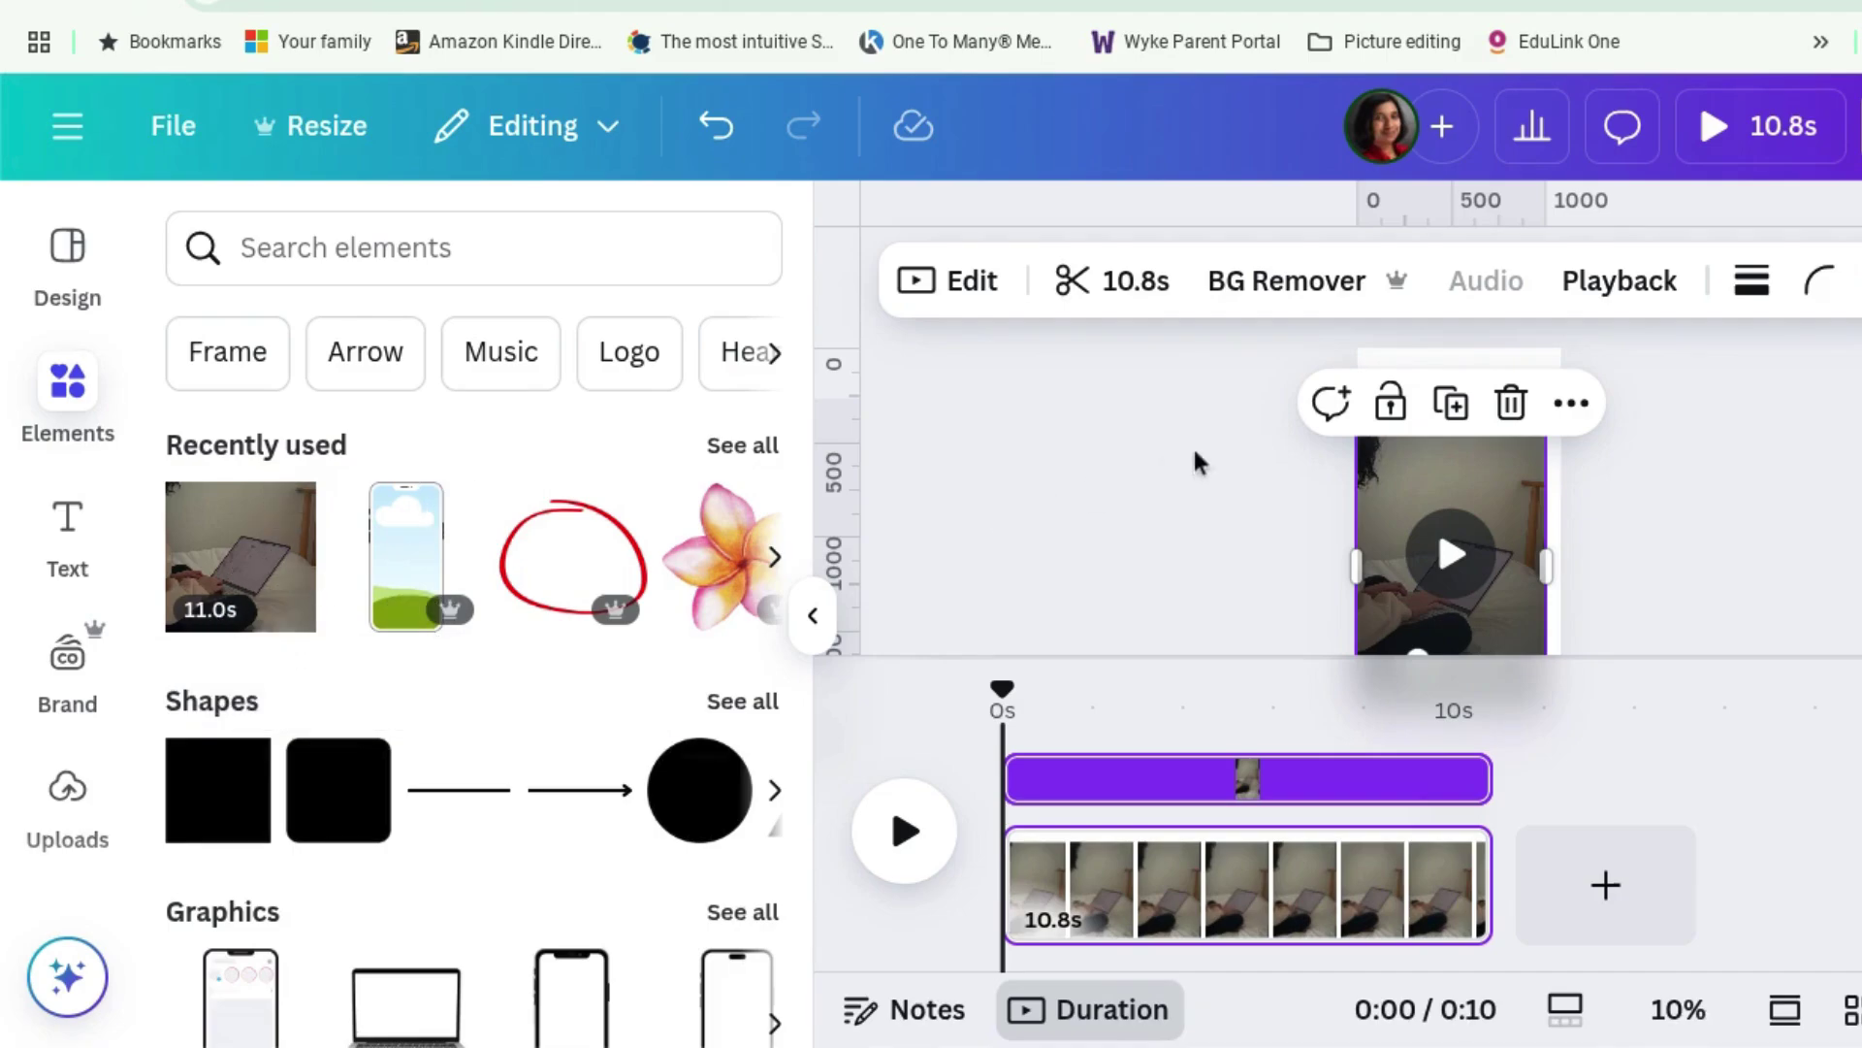
left_click(1731, 434)
left_click(1455, 485)
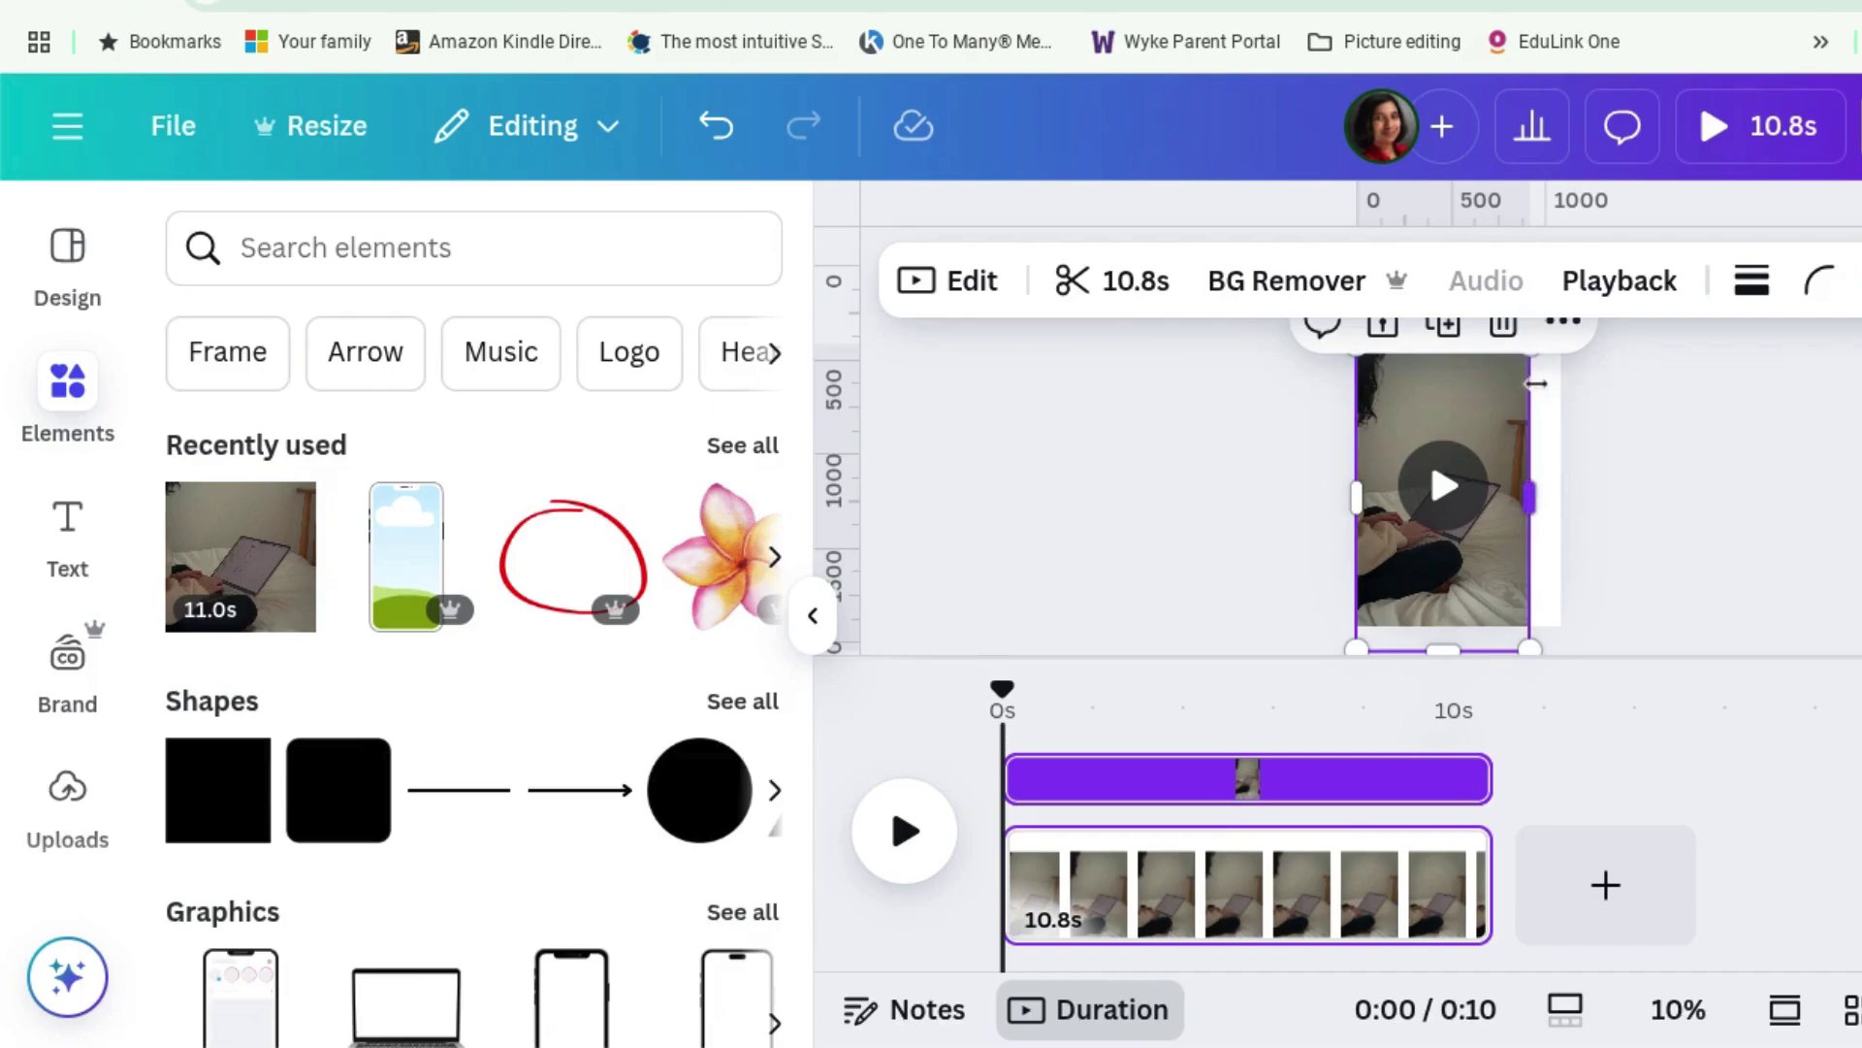
scroll(1523, 363, "up", 1)
left_click_drag(1533, 445, 1726, 437)
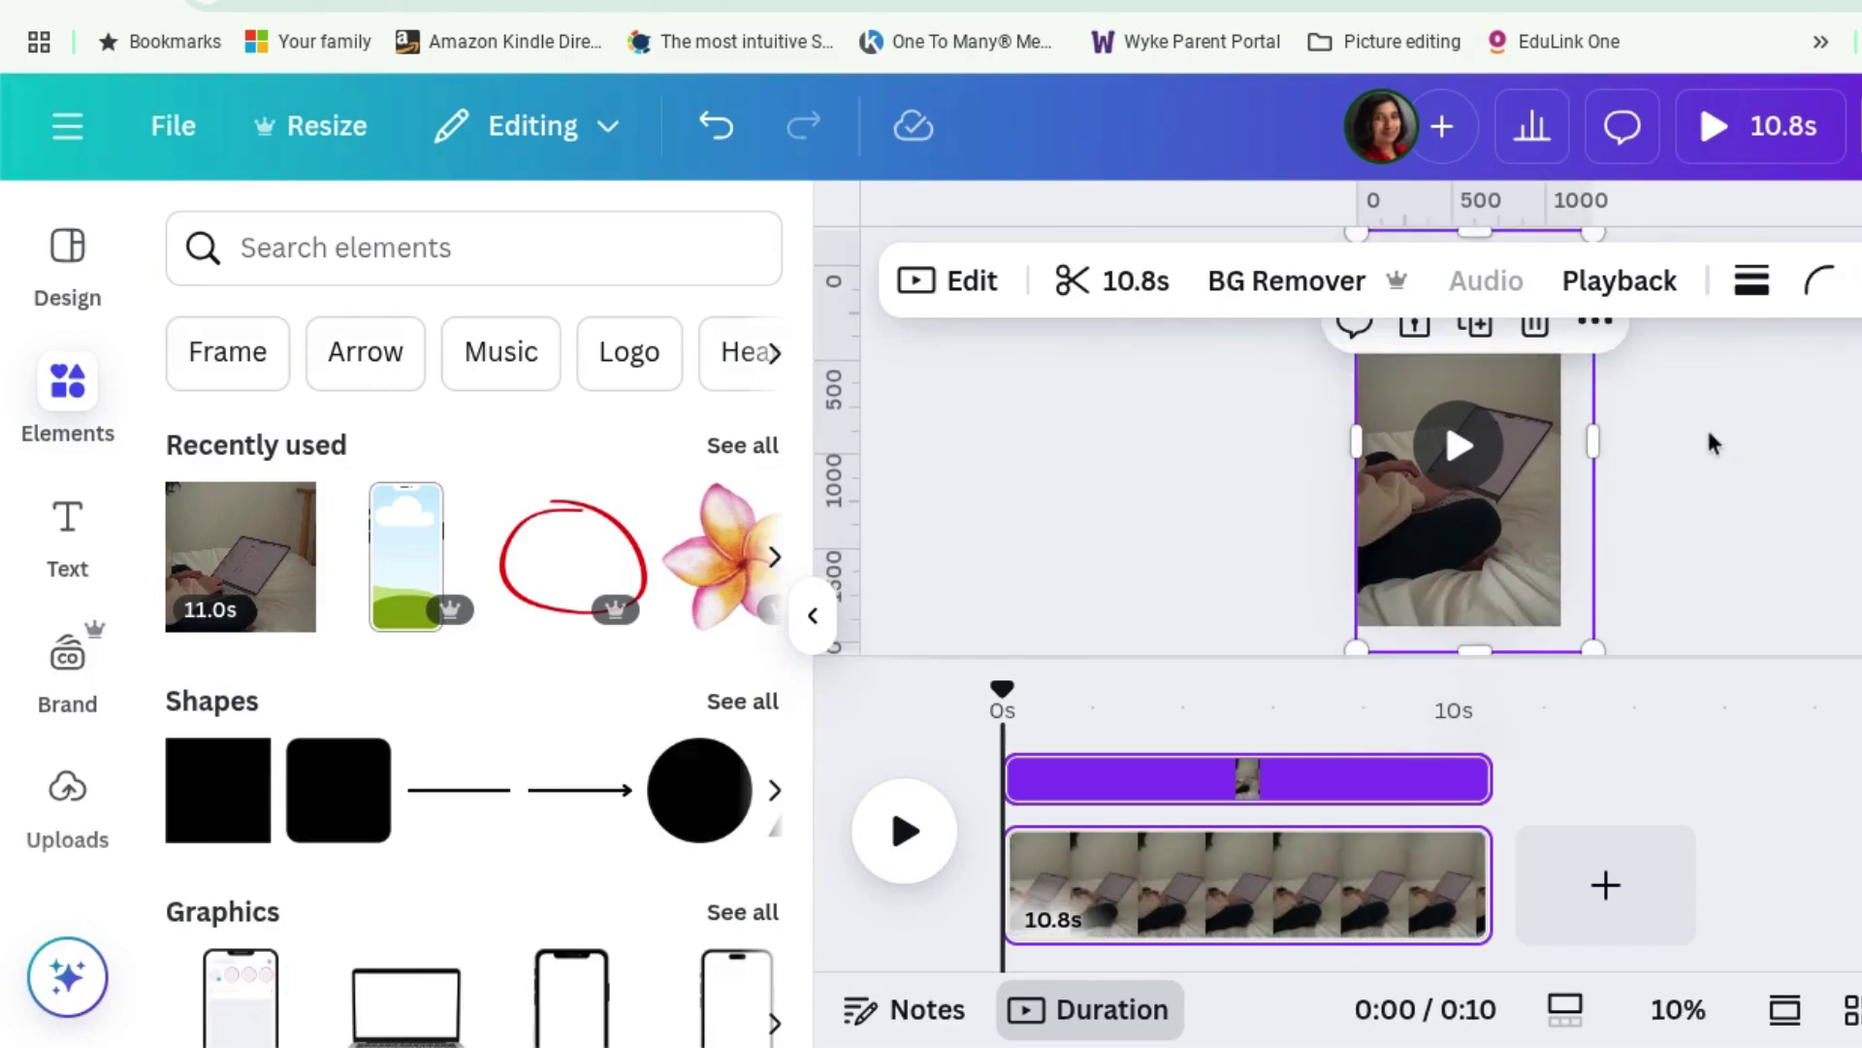
Split the clip at 0:04 so the second part lasts 5.8 seconds.
left_click(1767, 506)
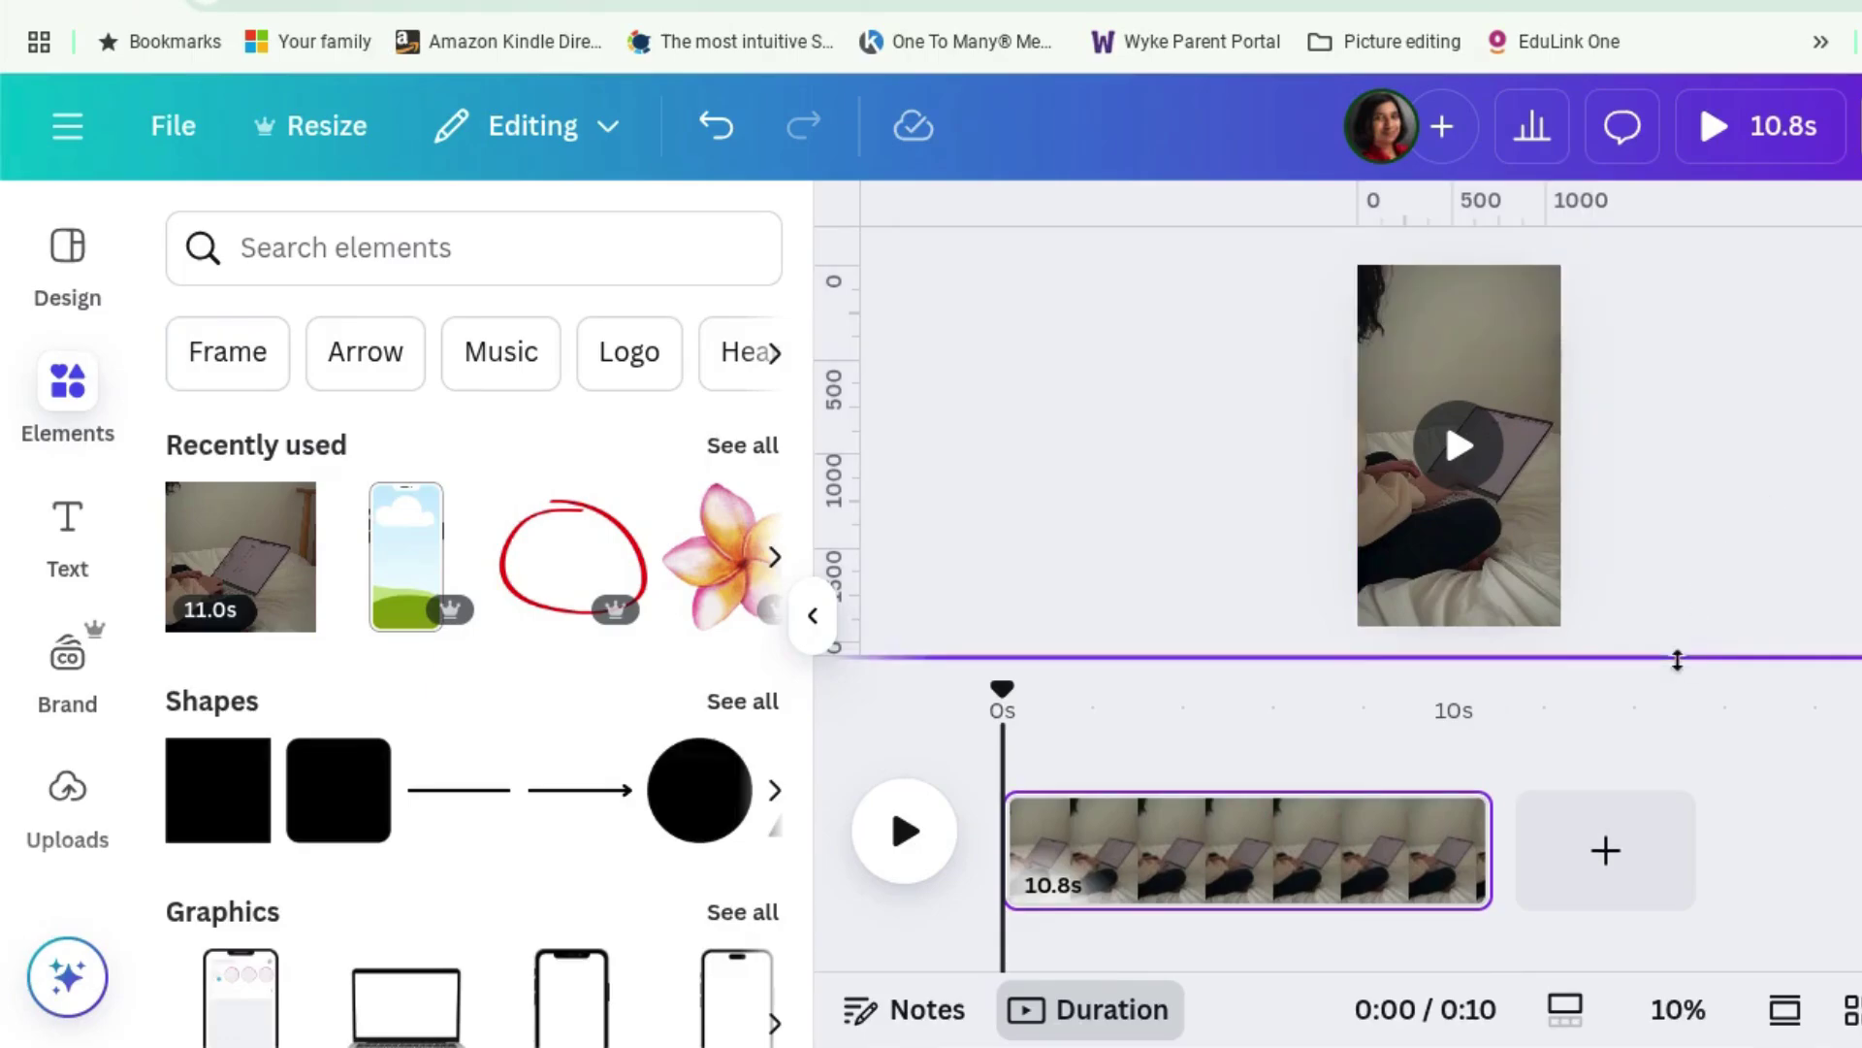
left_click(1230, 802)
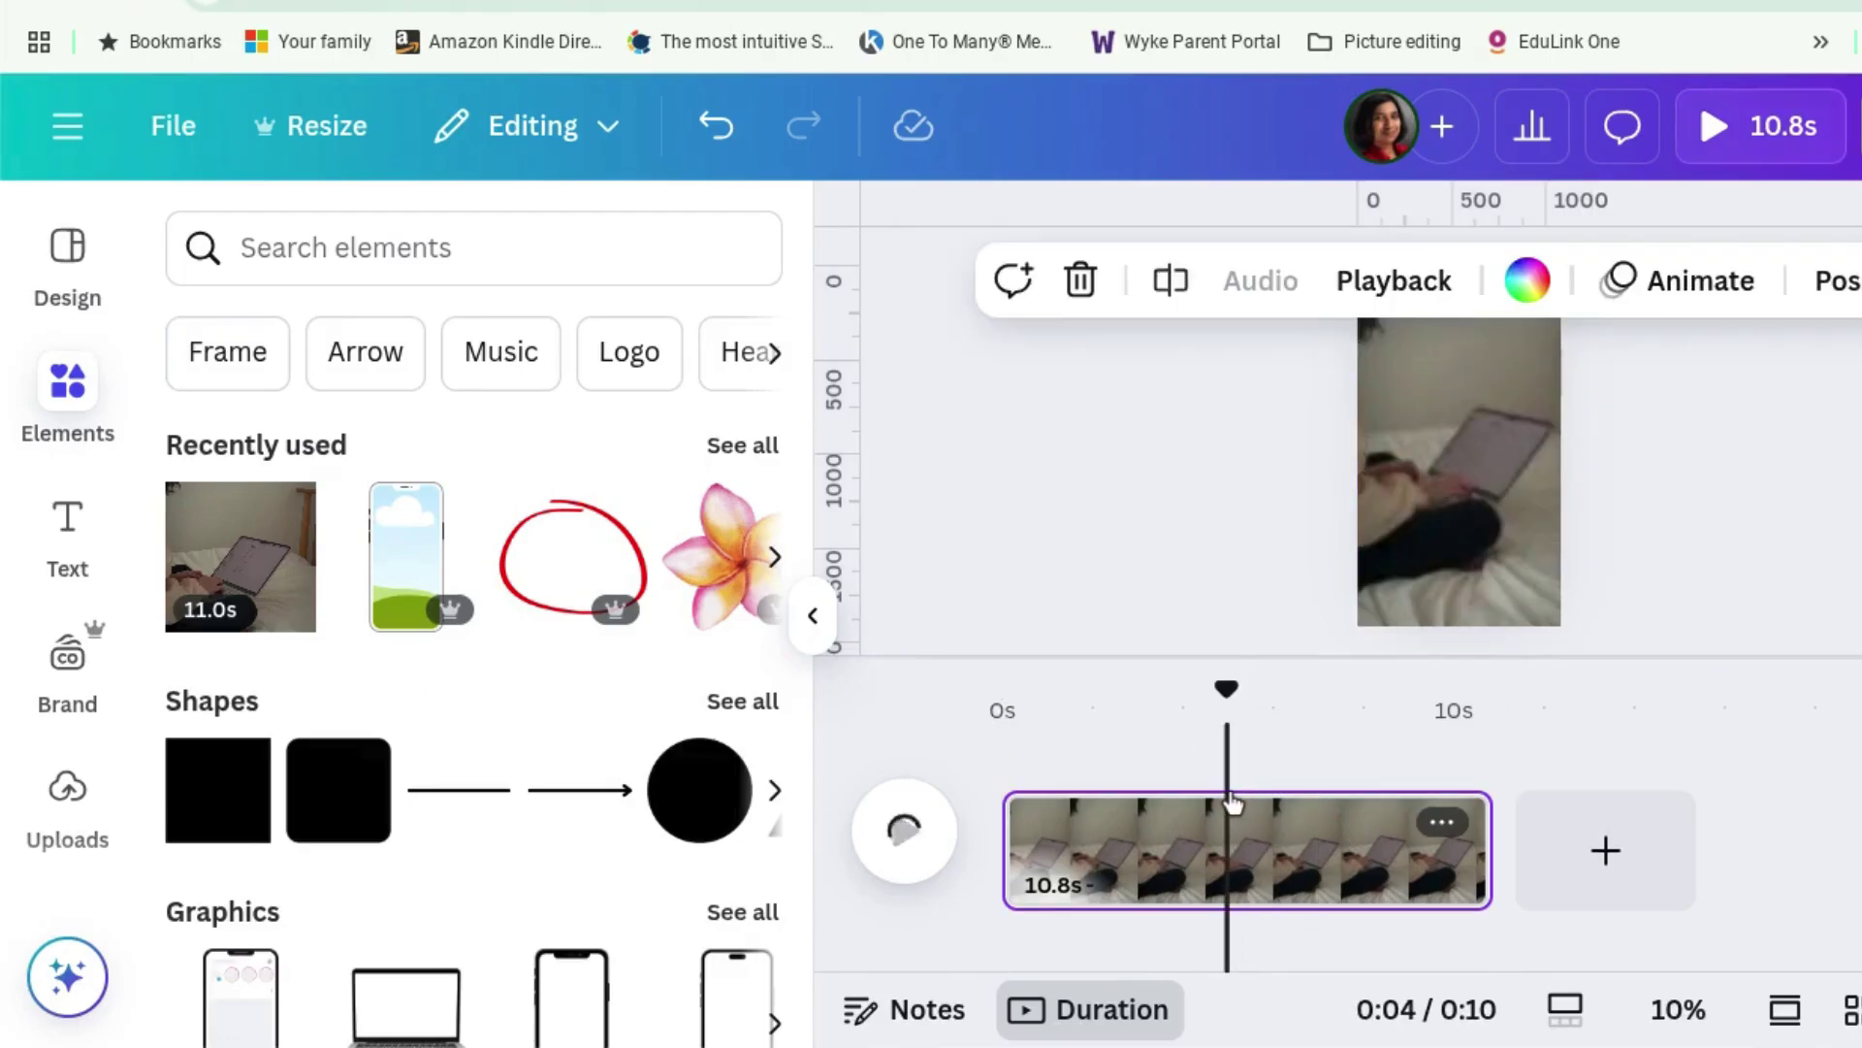
right_click(1228, 810)
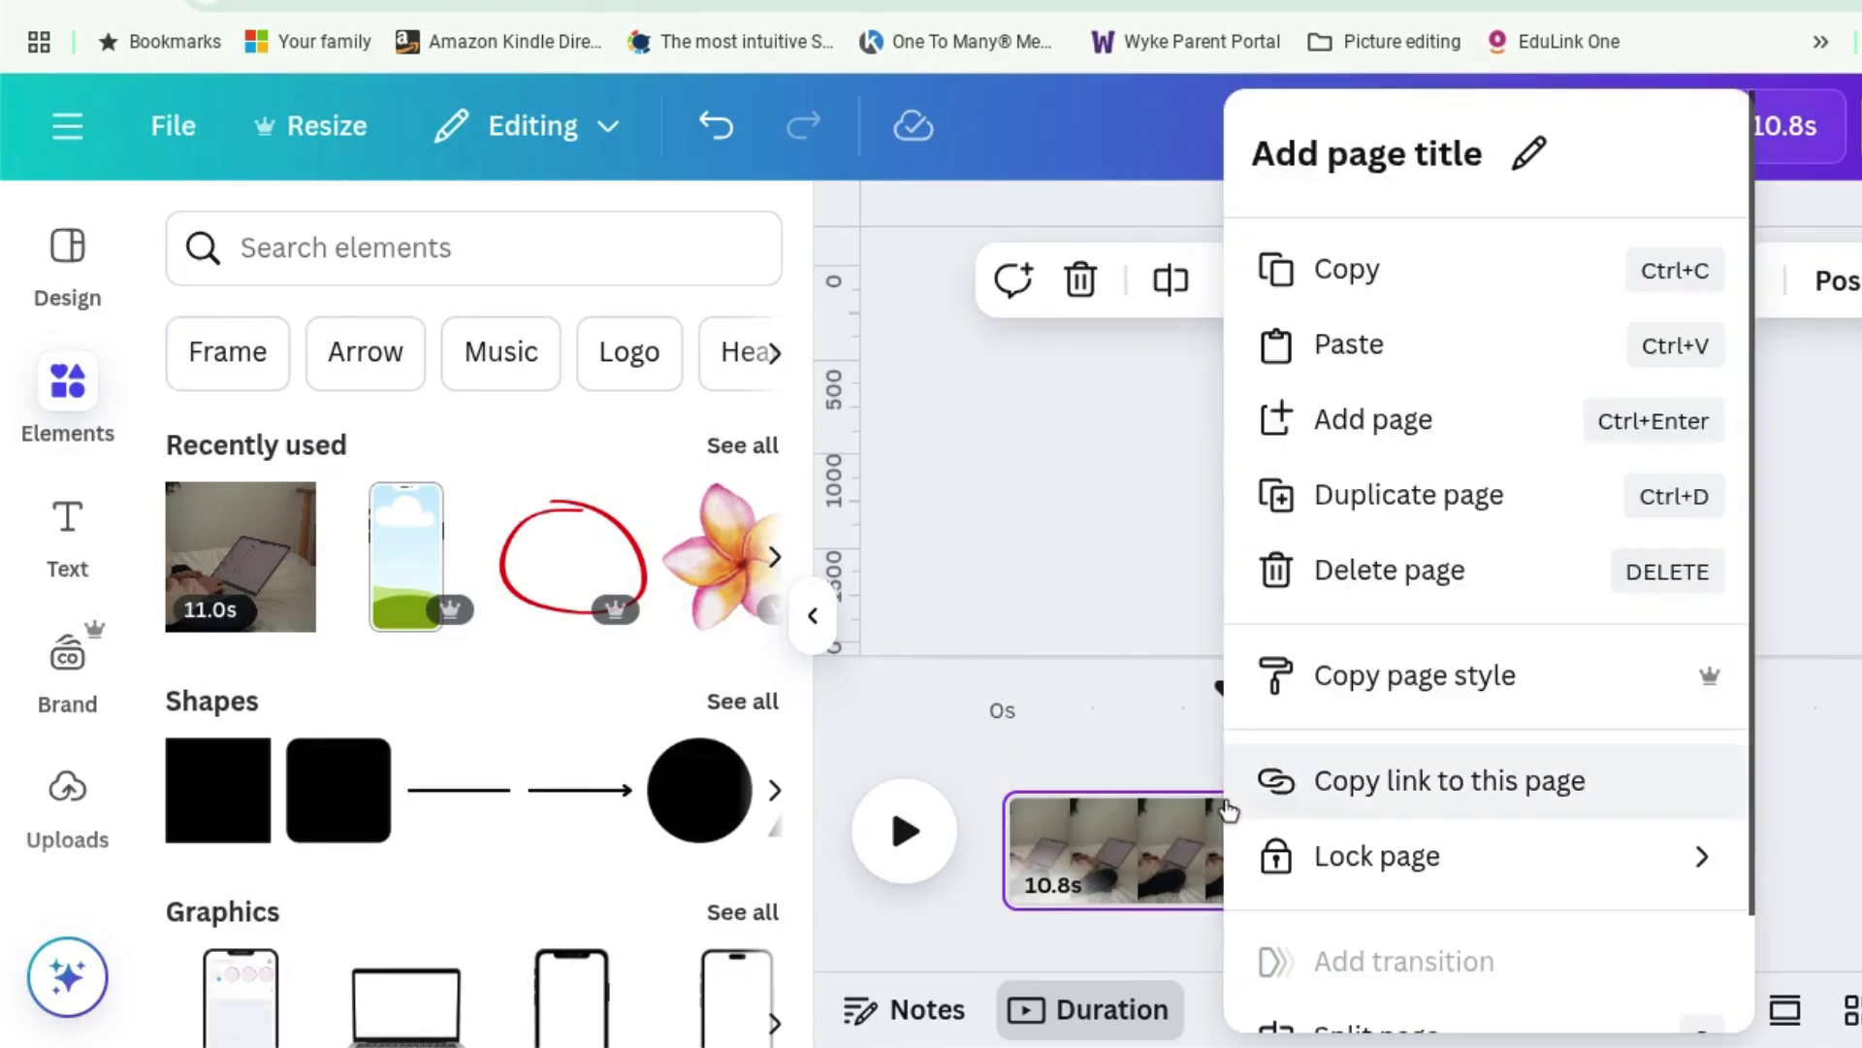
scroll(1319, 853, "down", 2)
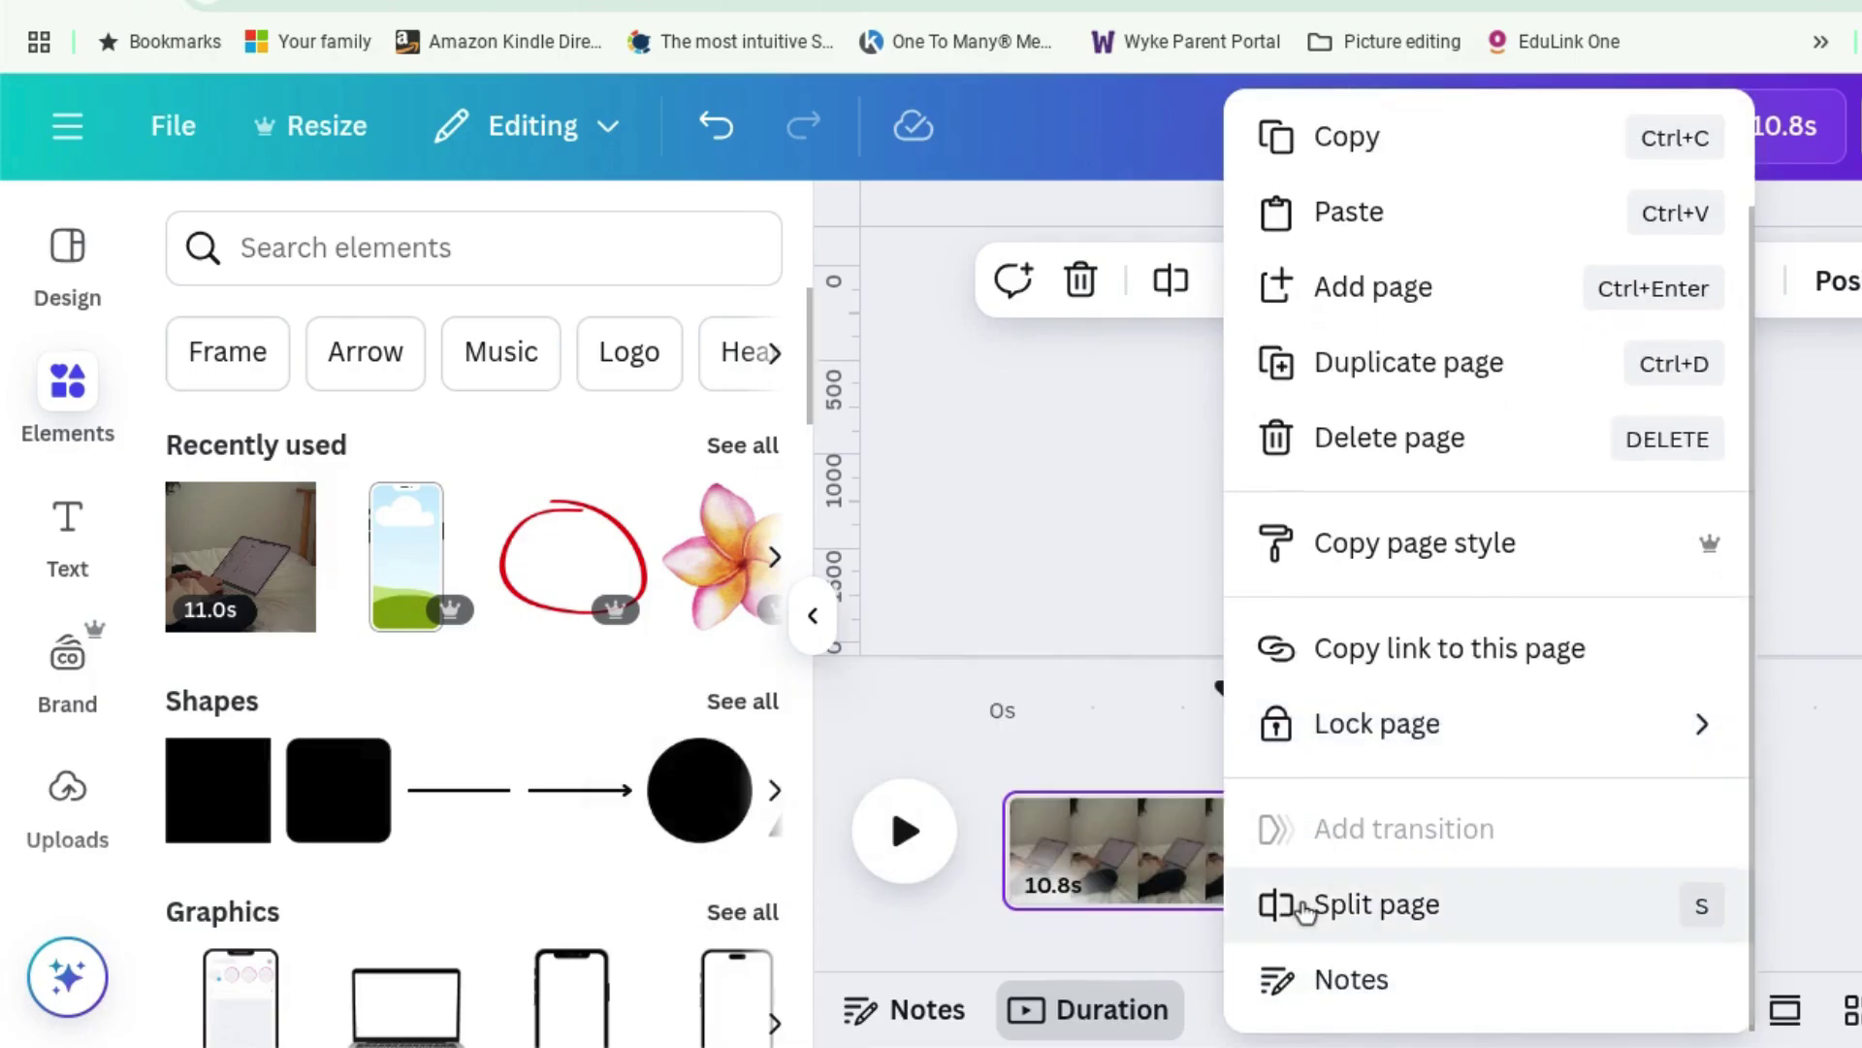
left_click(1305, 907)
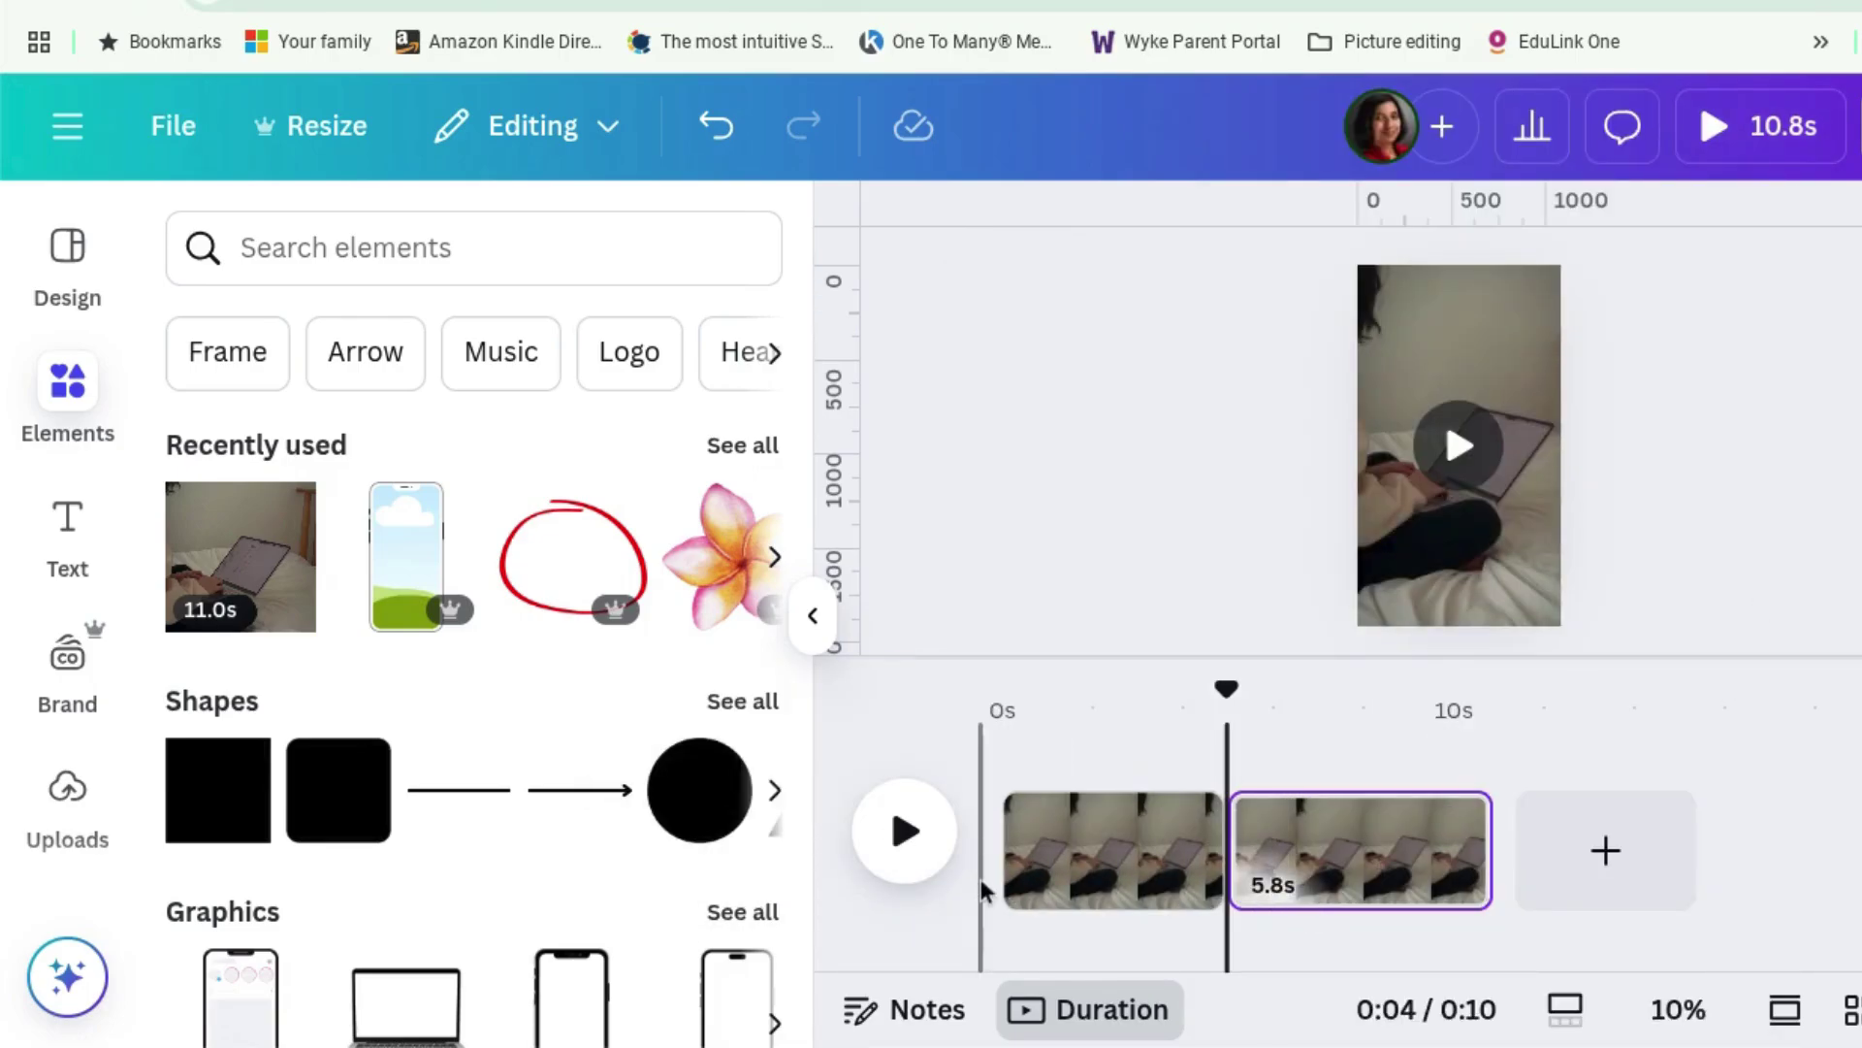
left_click(816, 625)
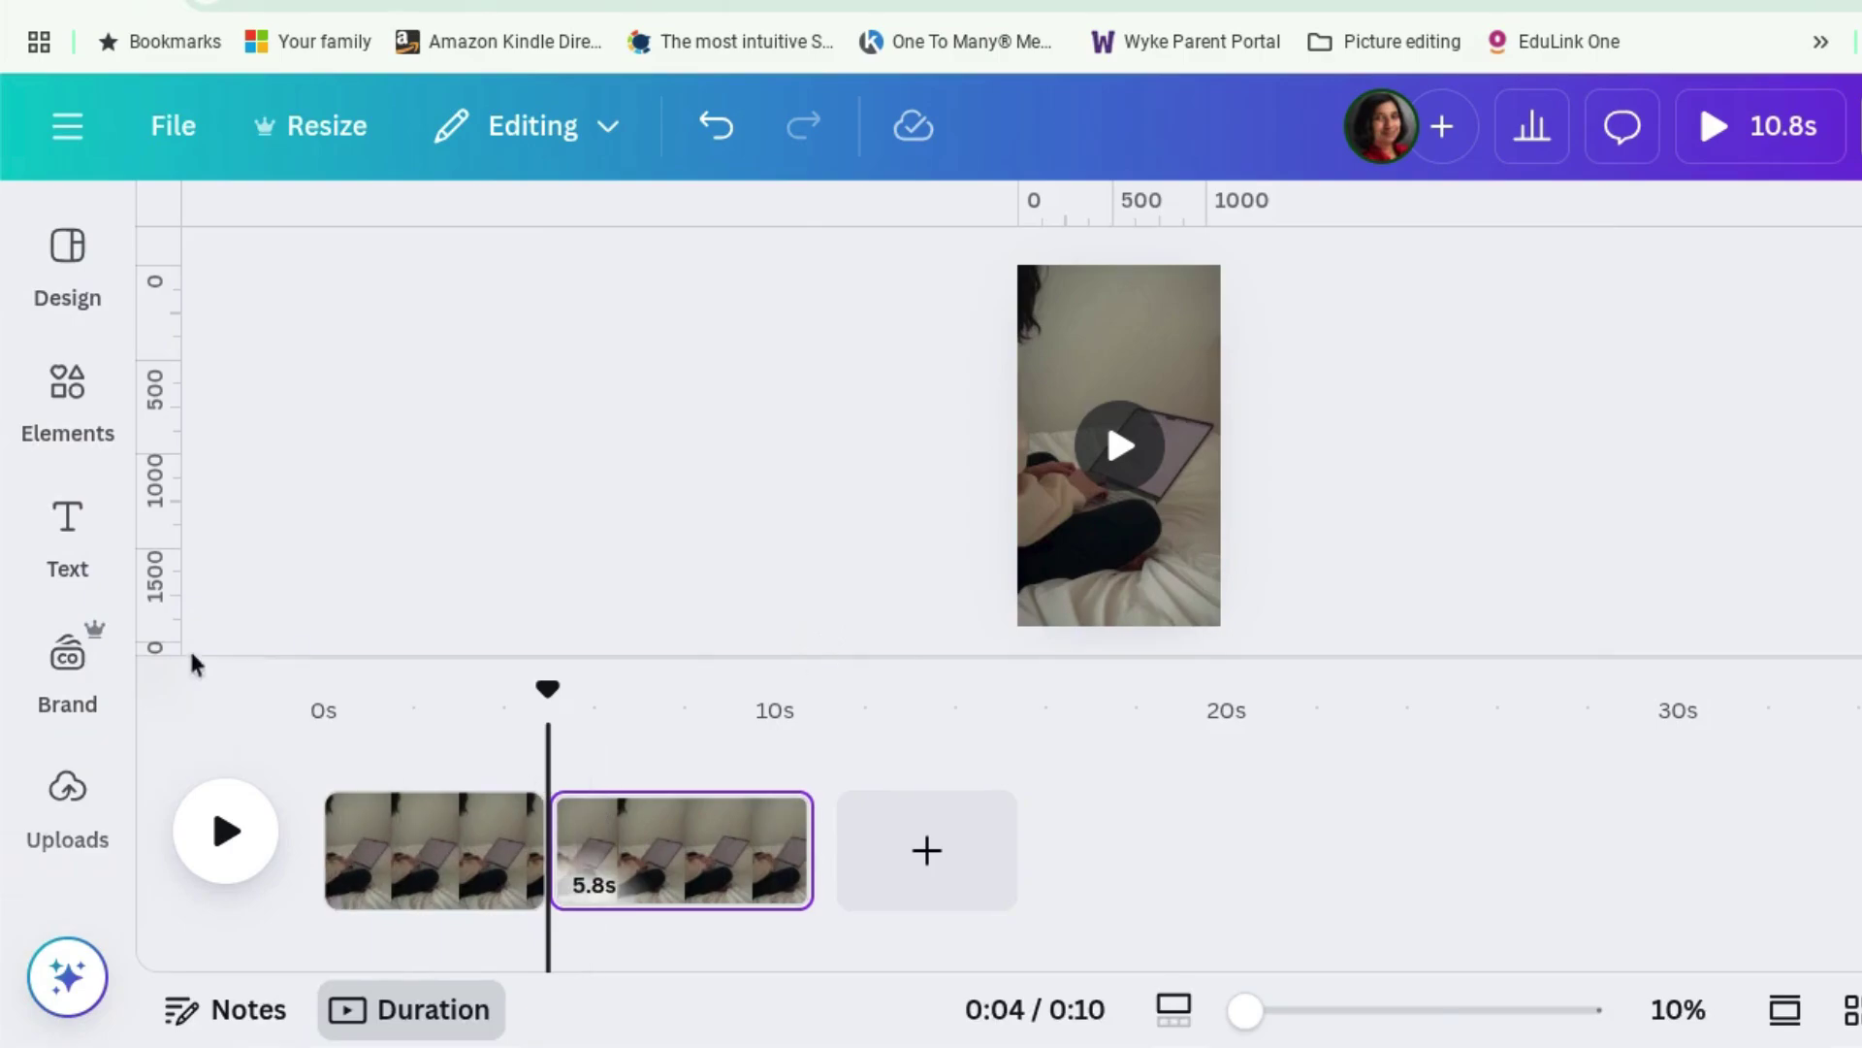
Add a large bold 'Writers write' text box and place it near the top of the video.
left_click(70, 528)
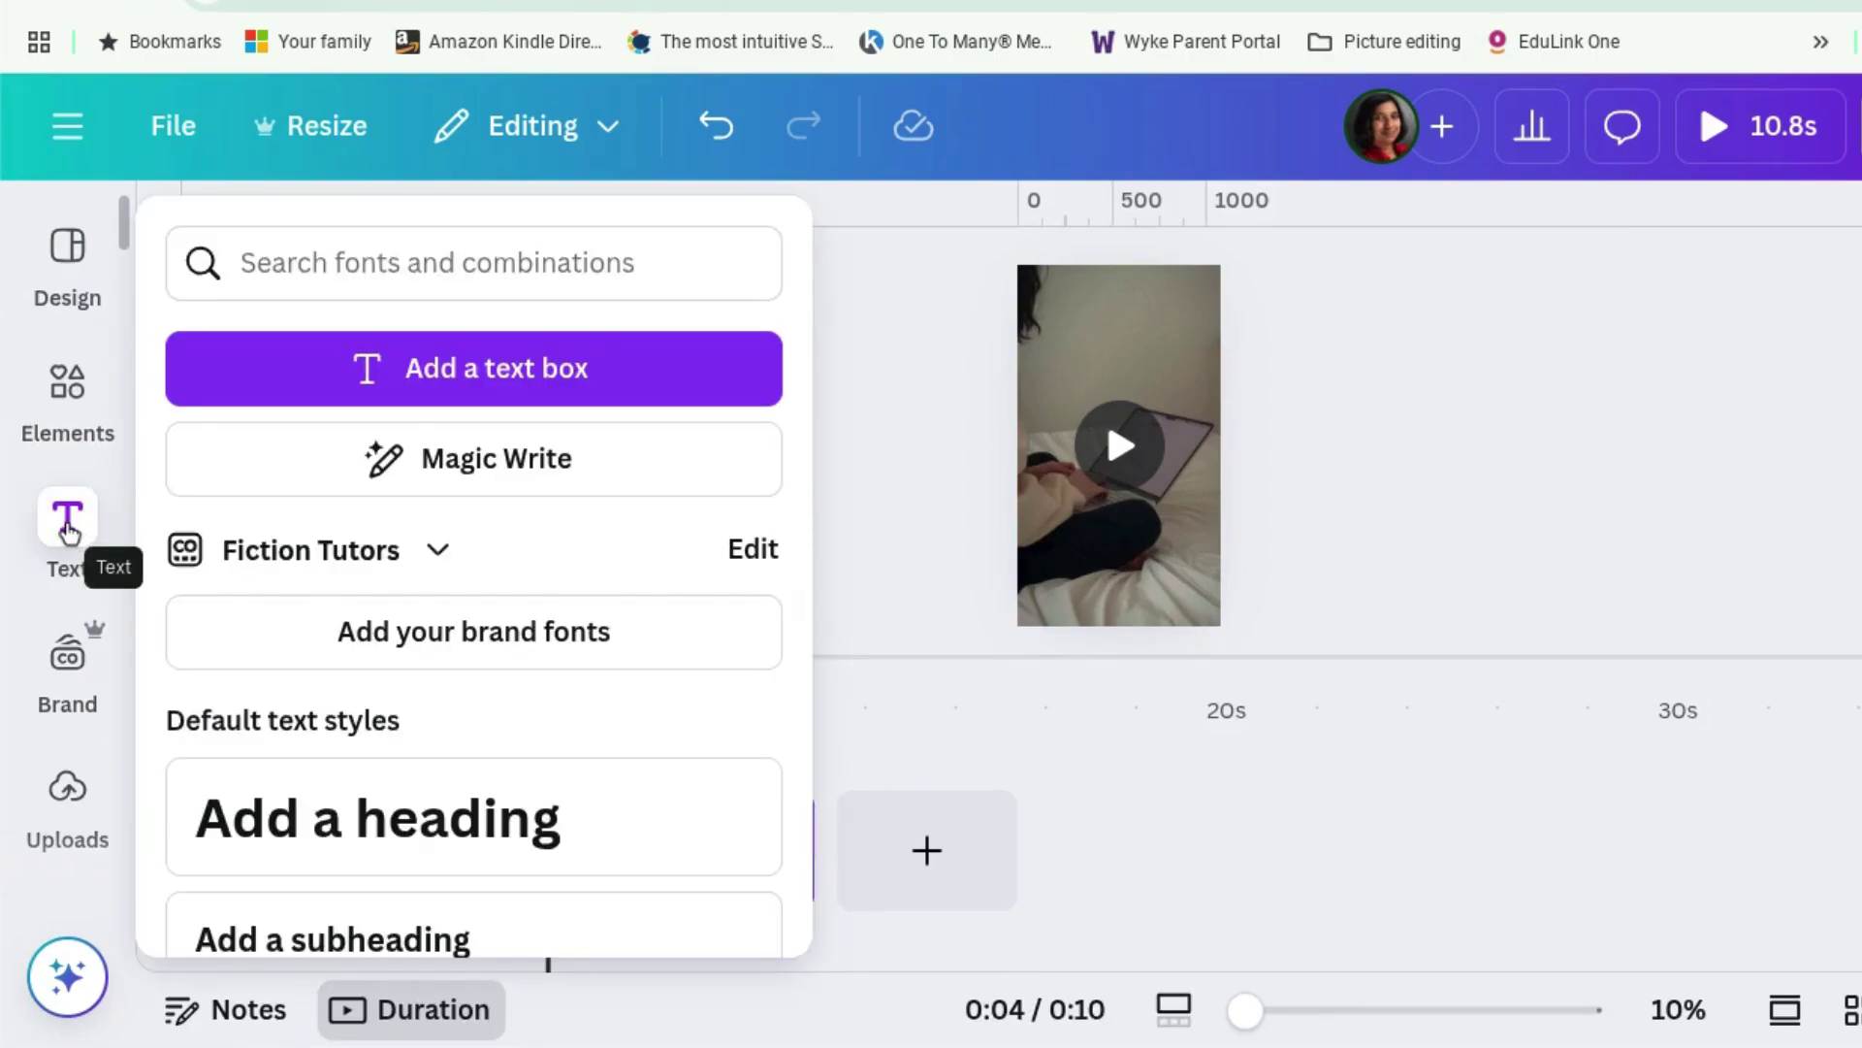
left_click(375, 368)
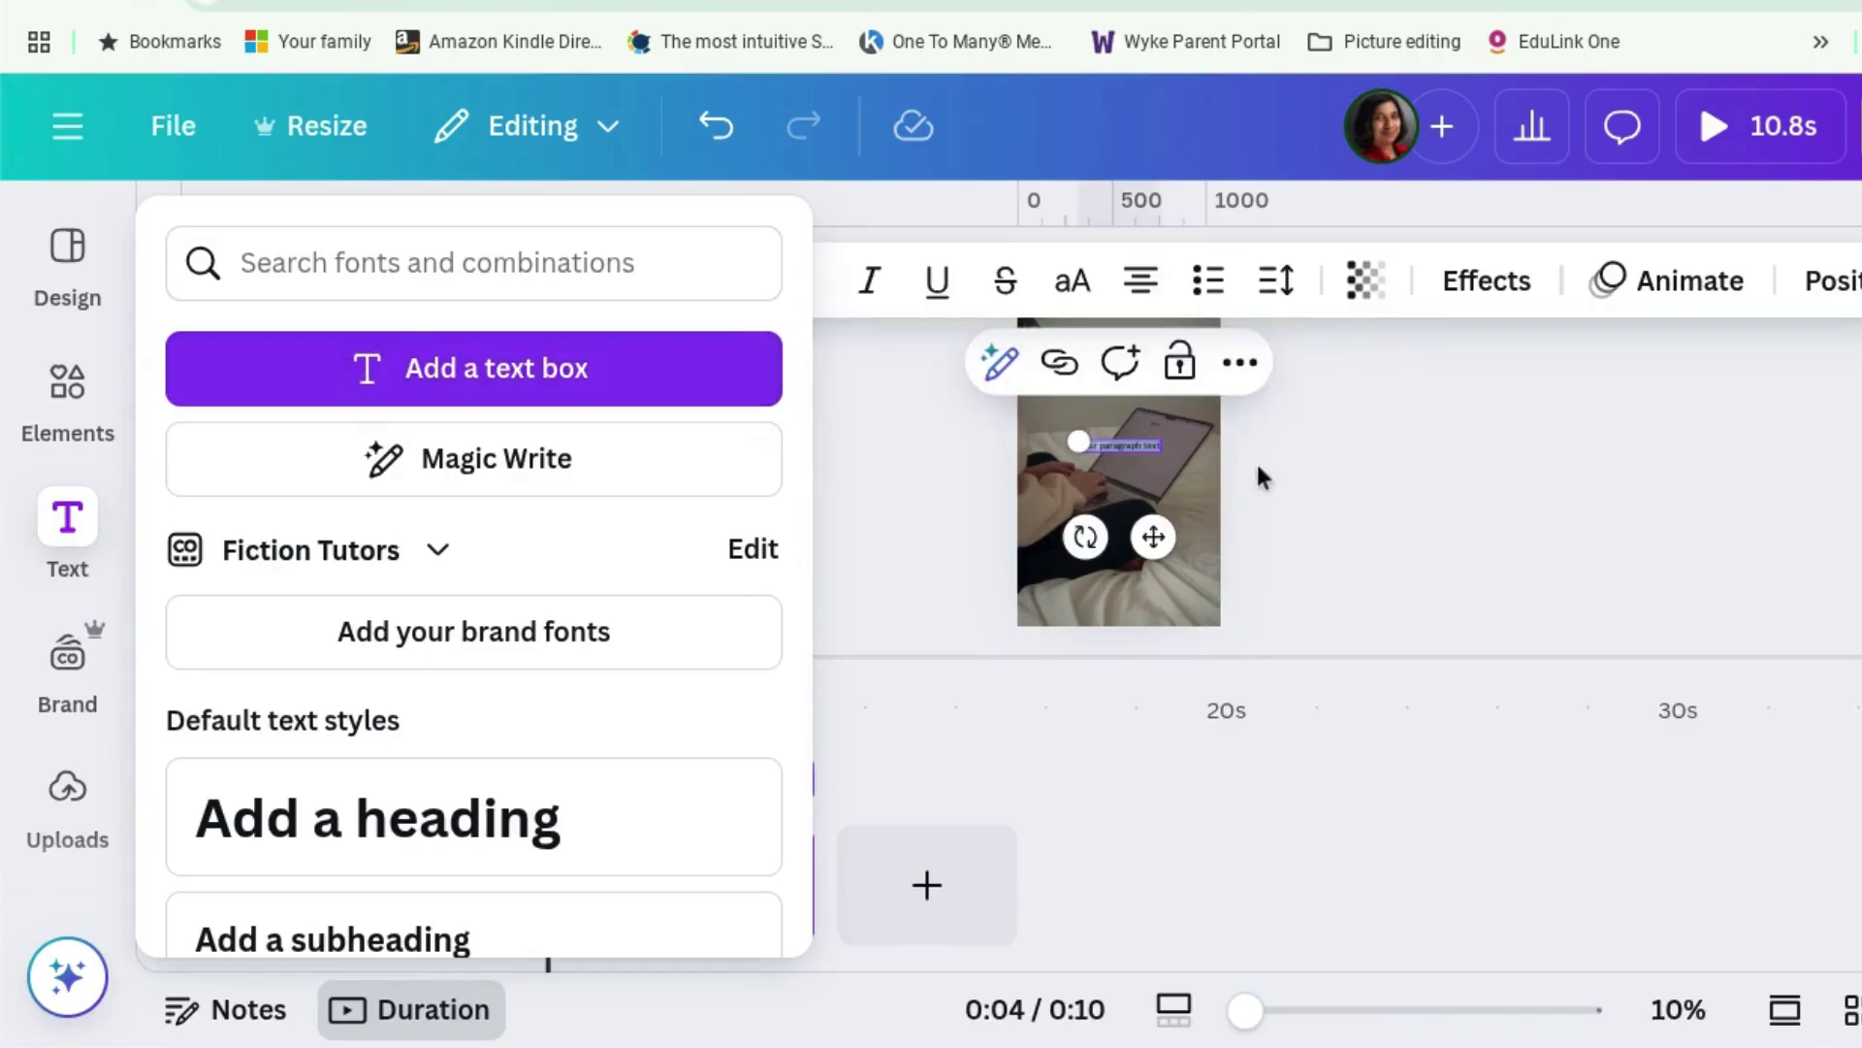
left_click_drag(1079, 441, 758, 400)
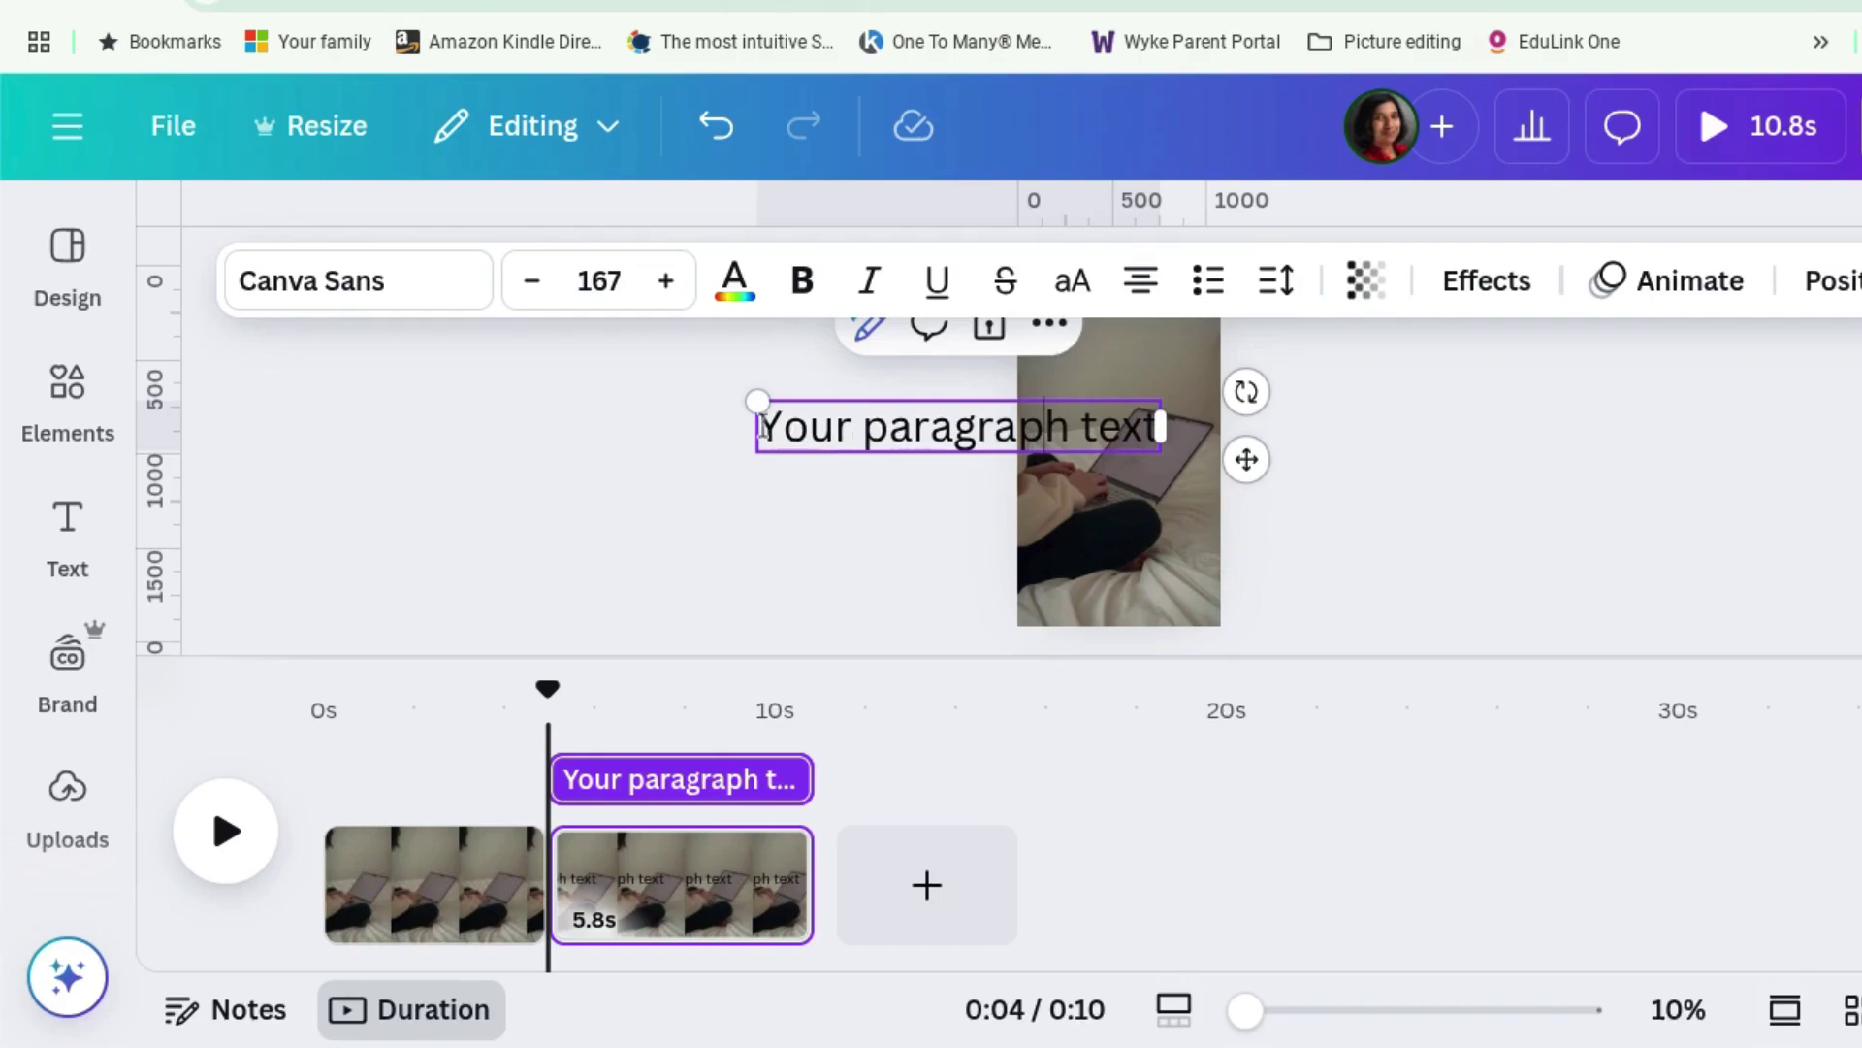
left_click_drag(769, 424, 1154, 432)
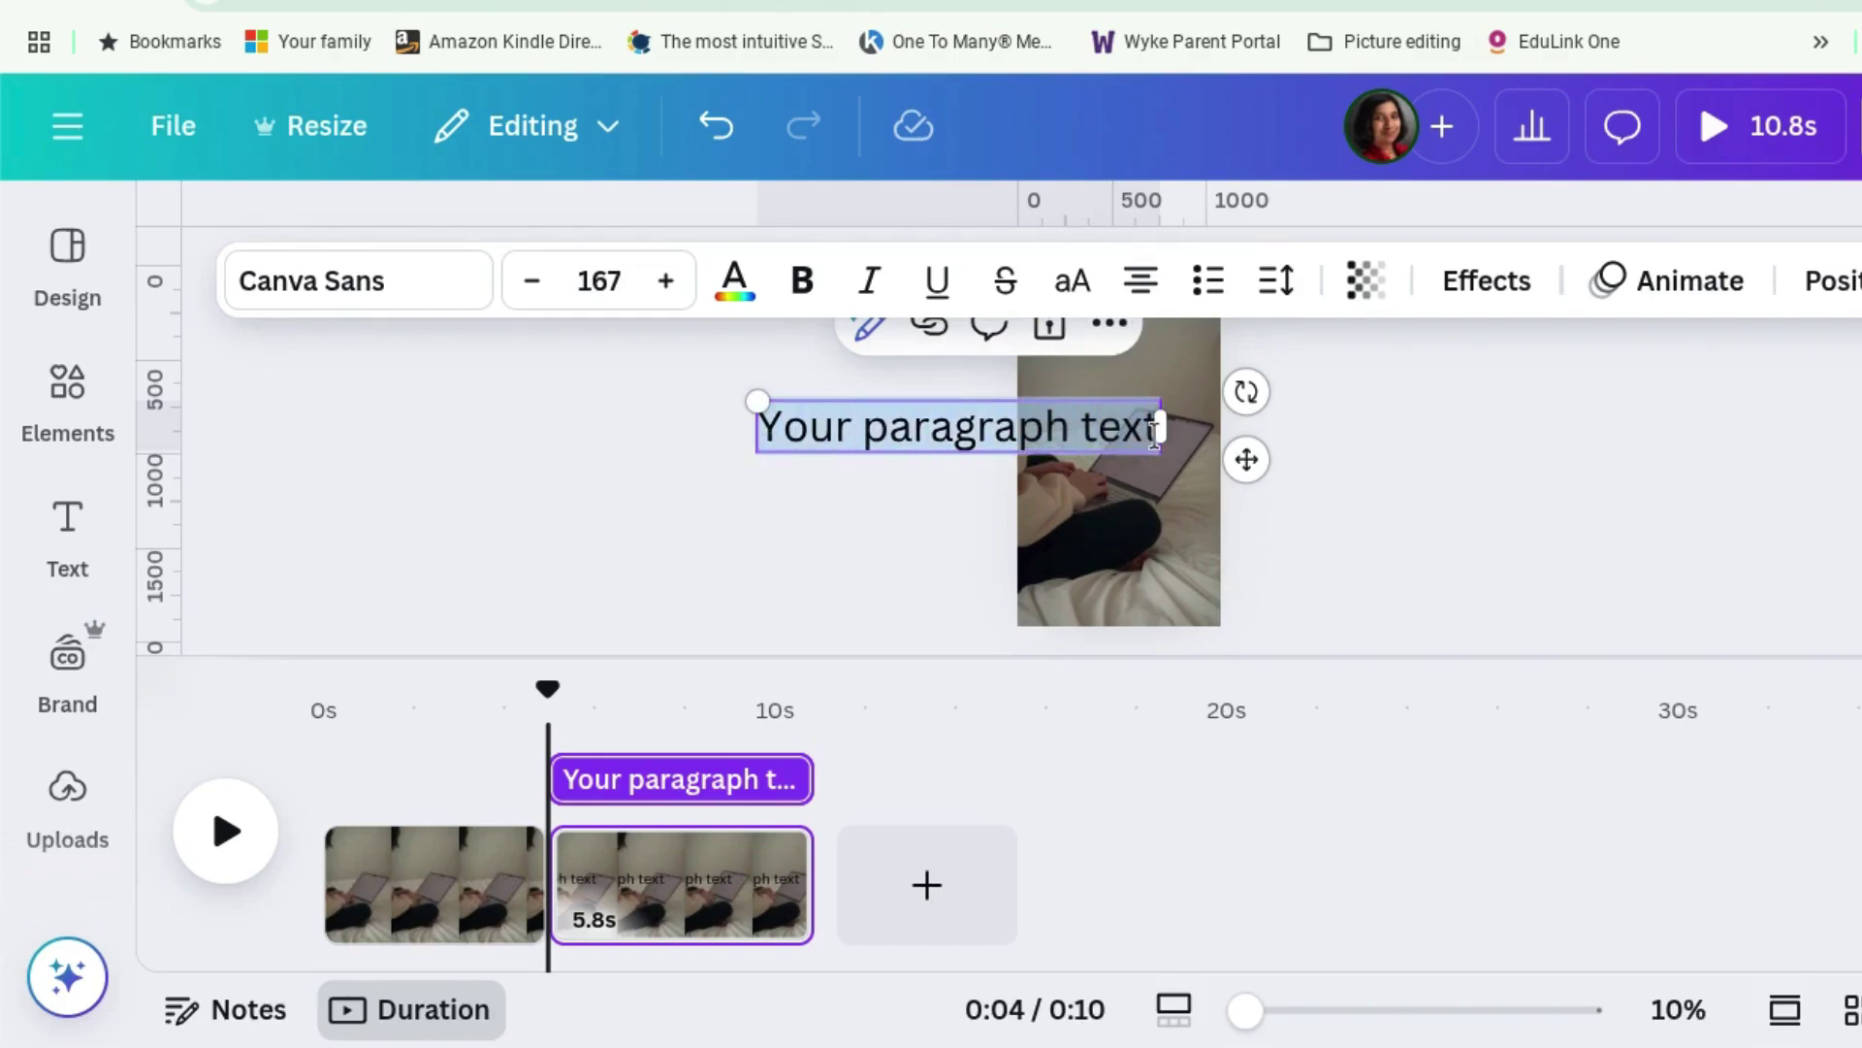
type("Writers")
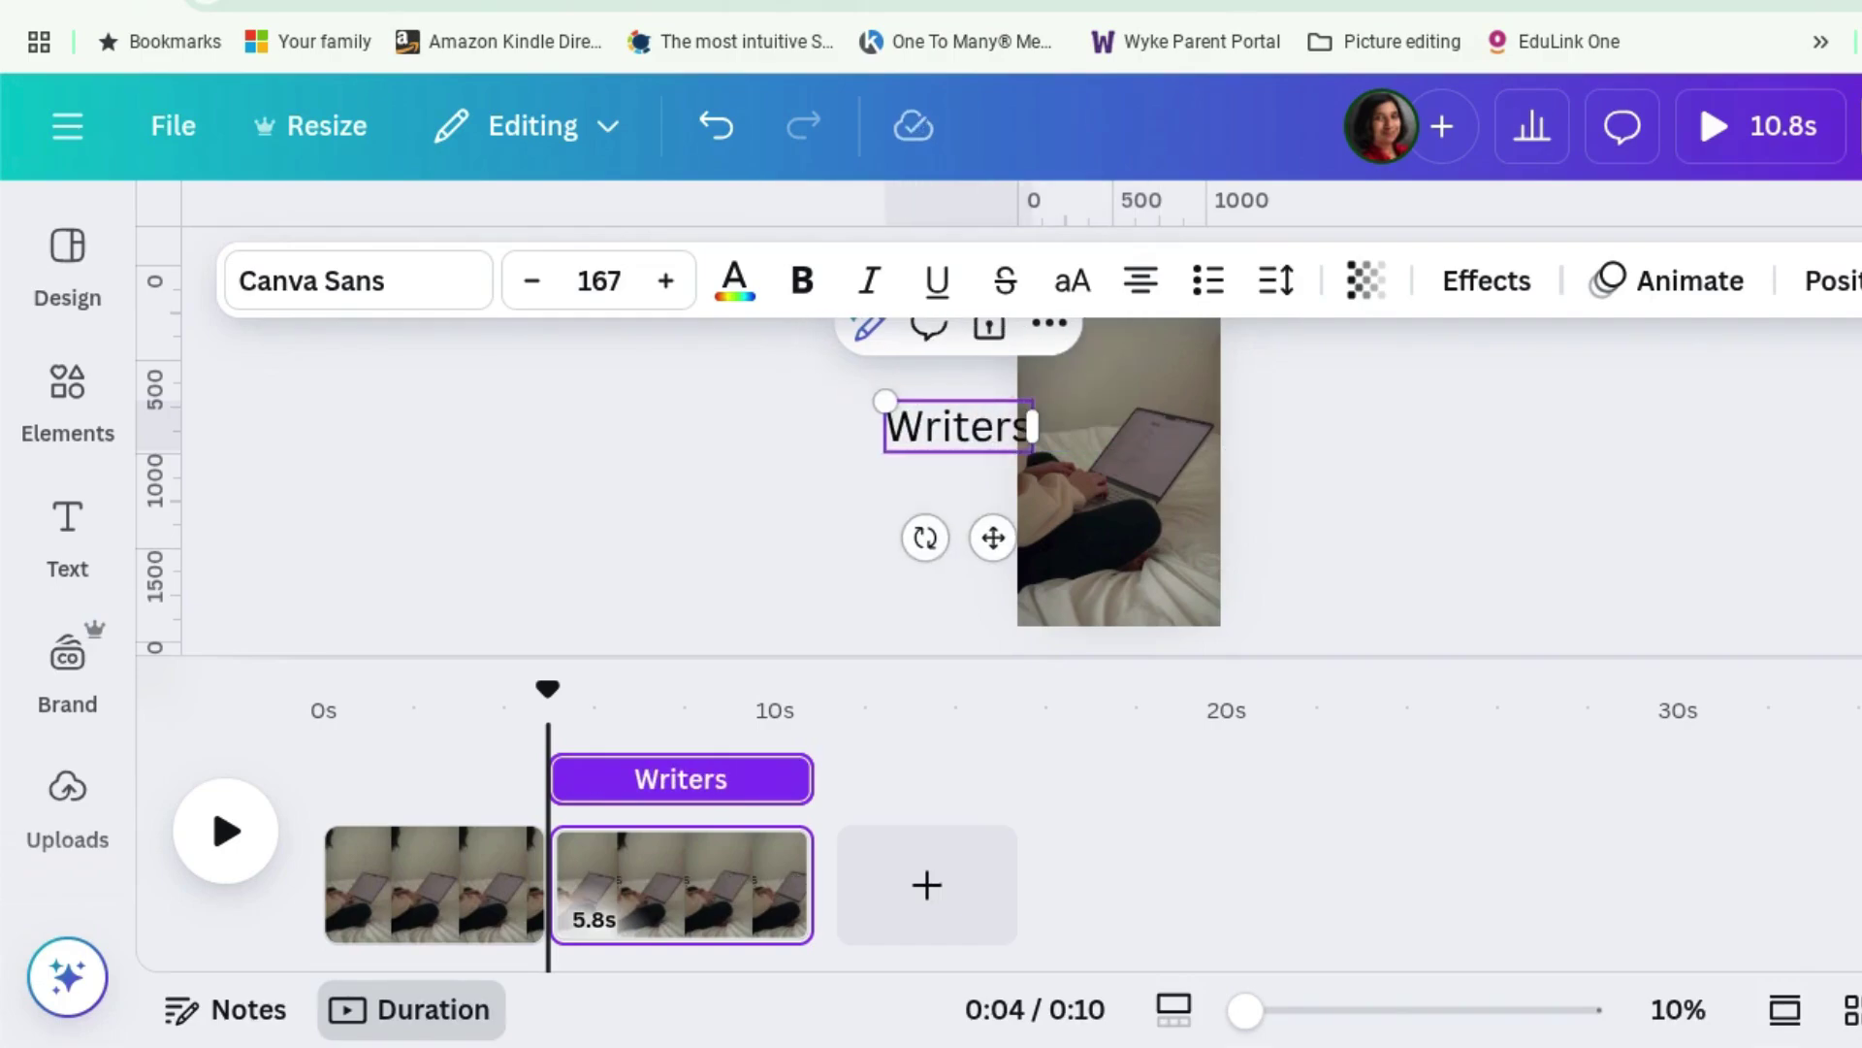
type(" write")
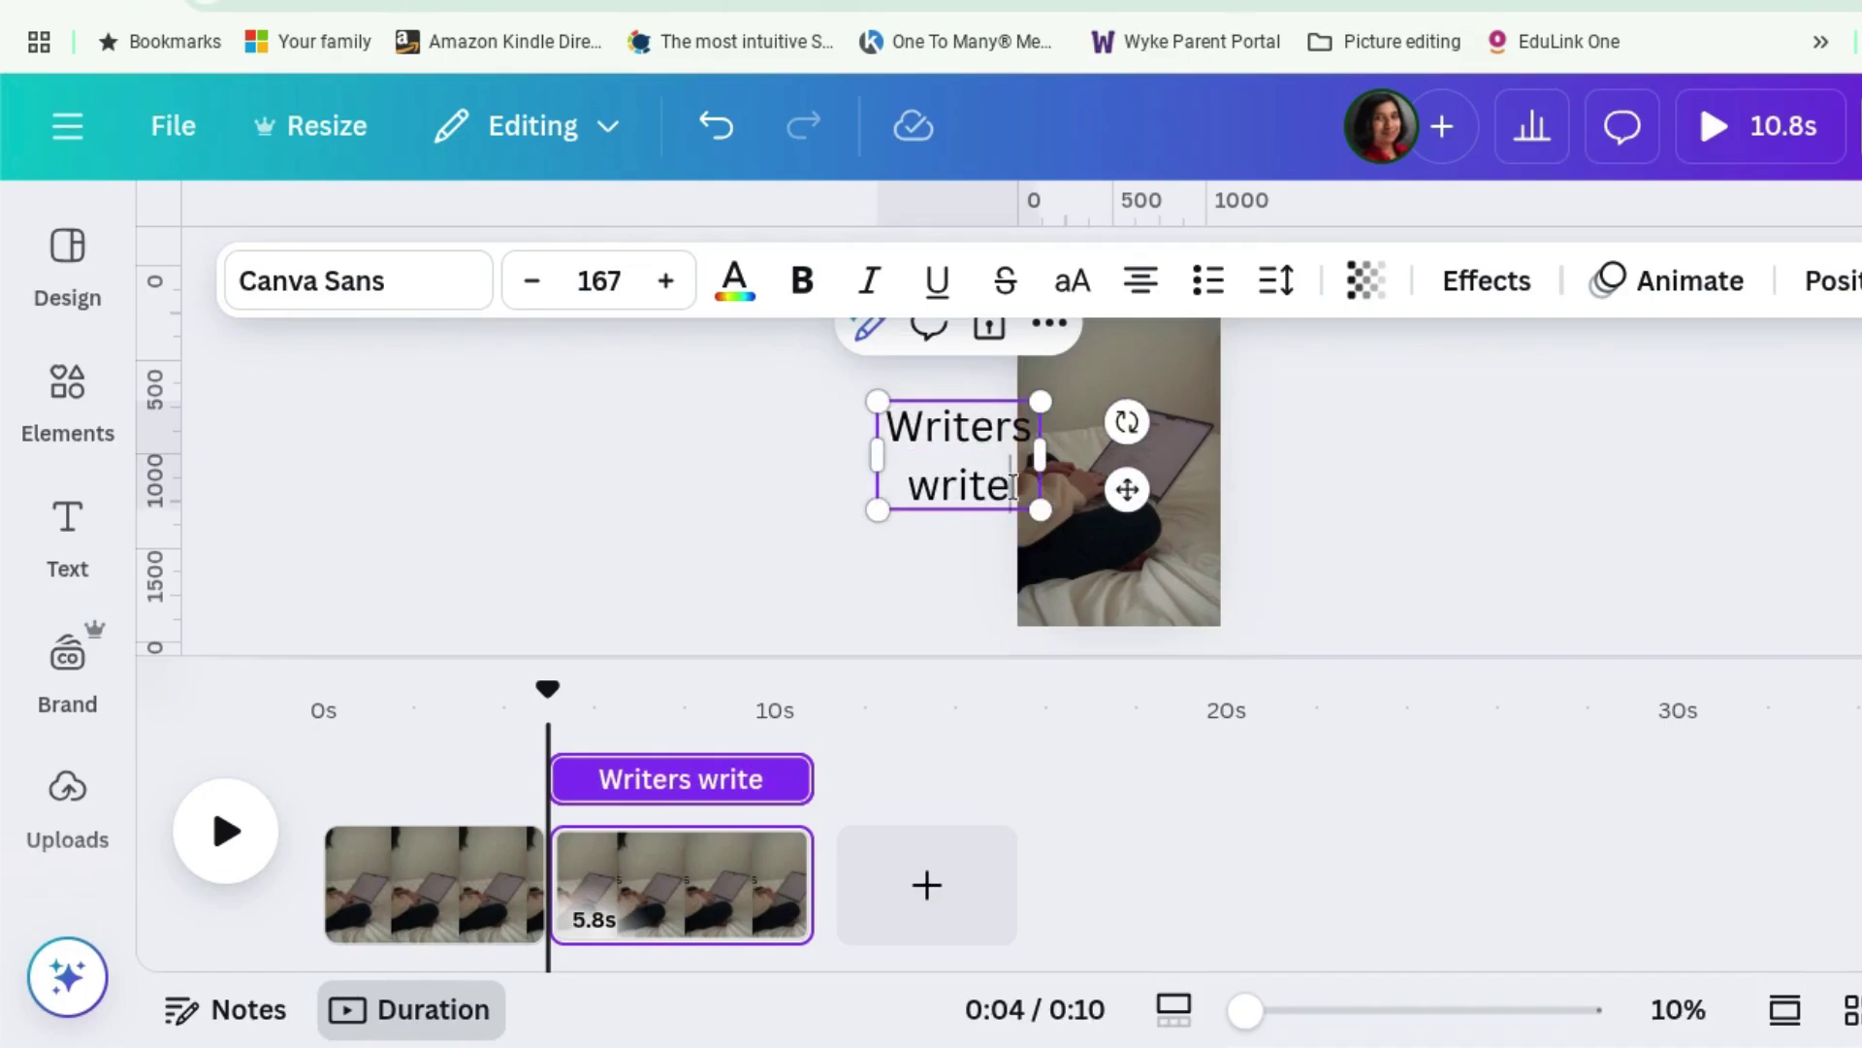
left_click_drag(1013, 488, 885, 427)
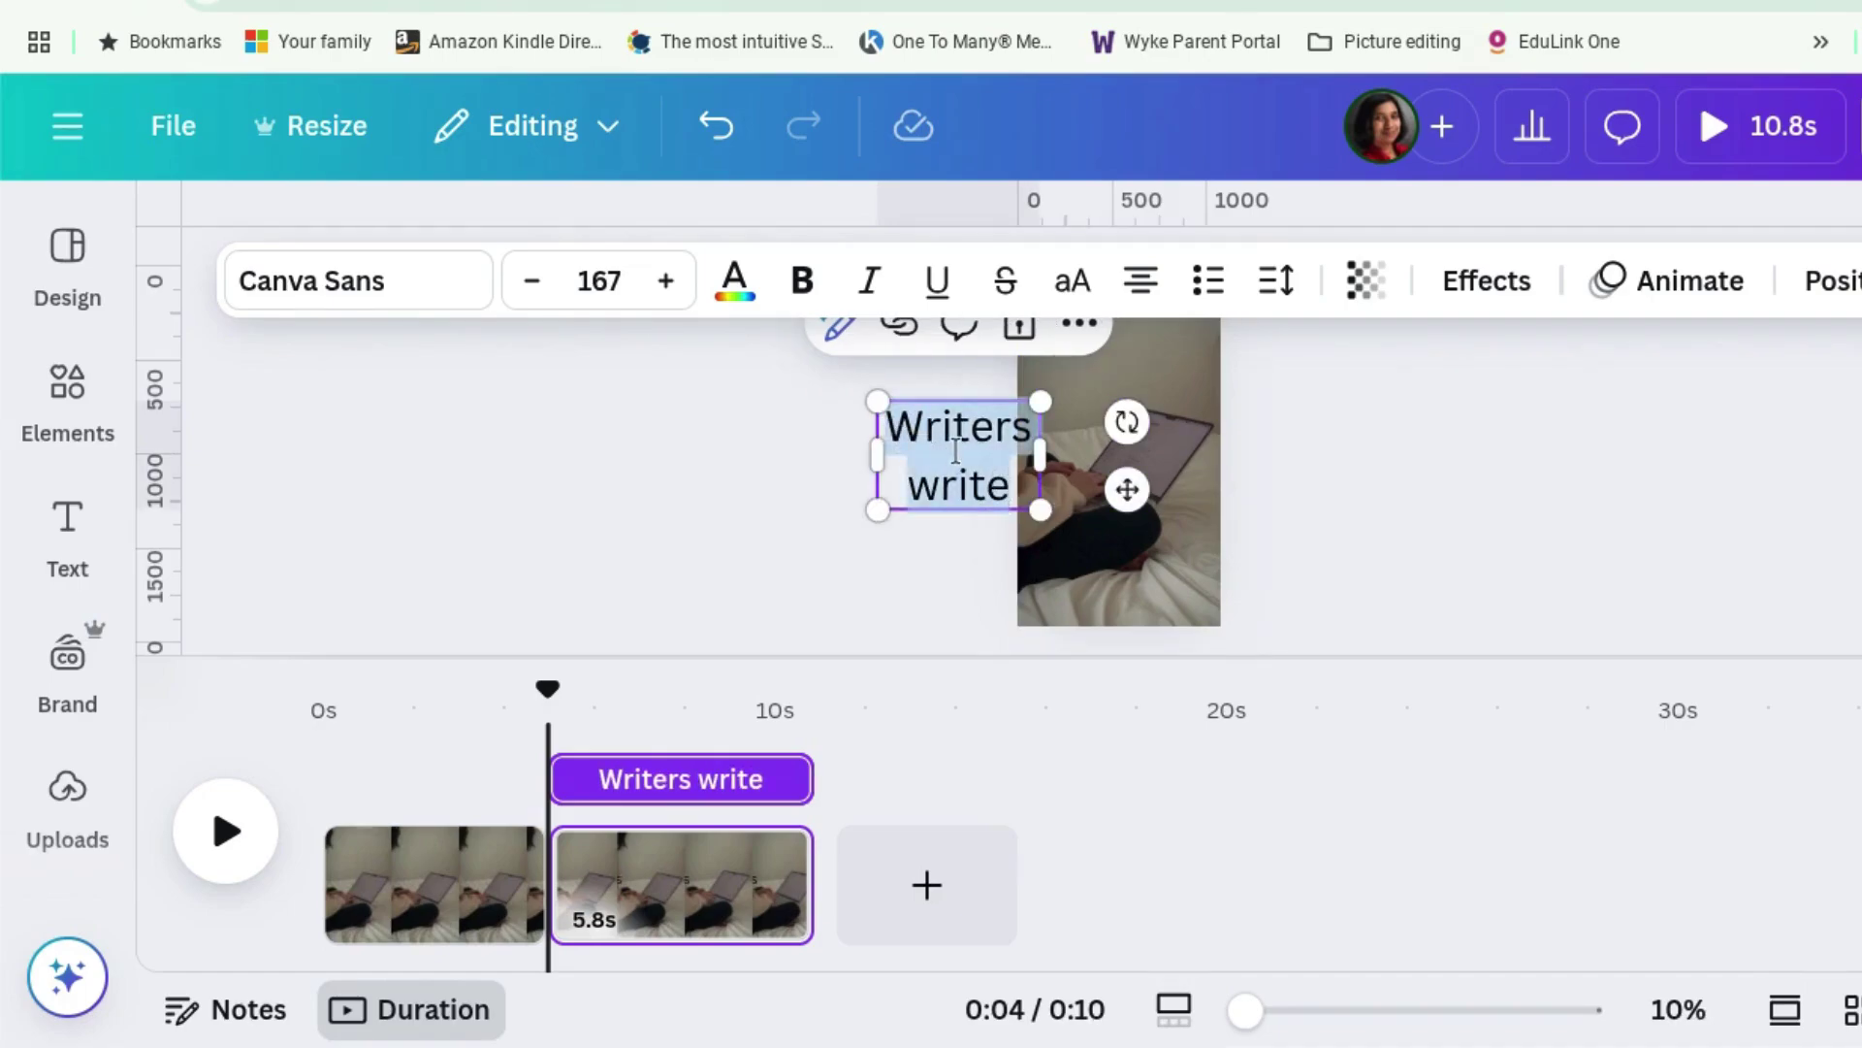
left_click(802, 280)
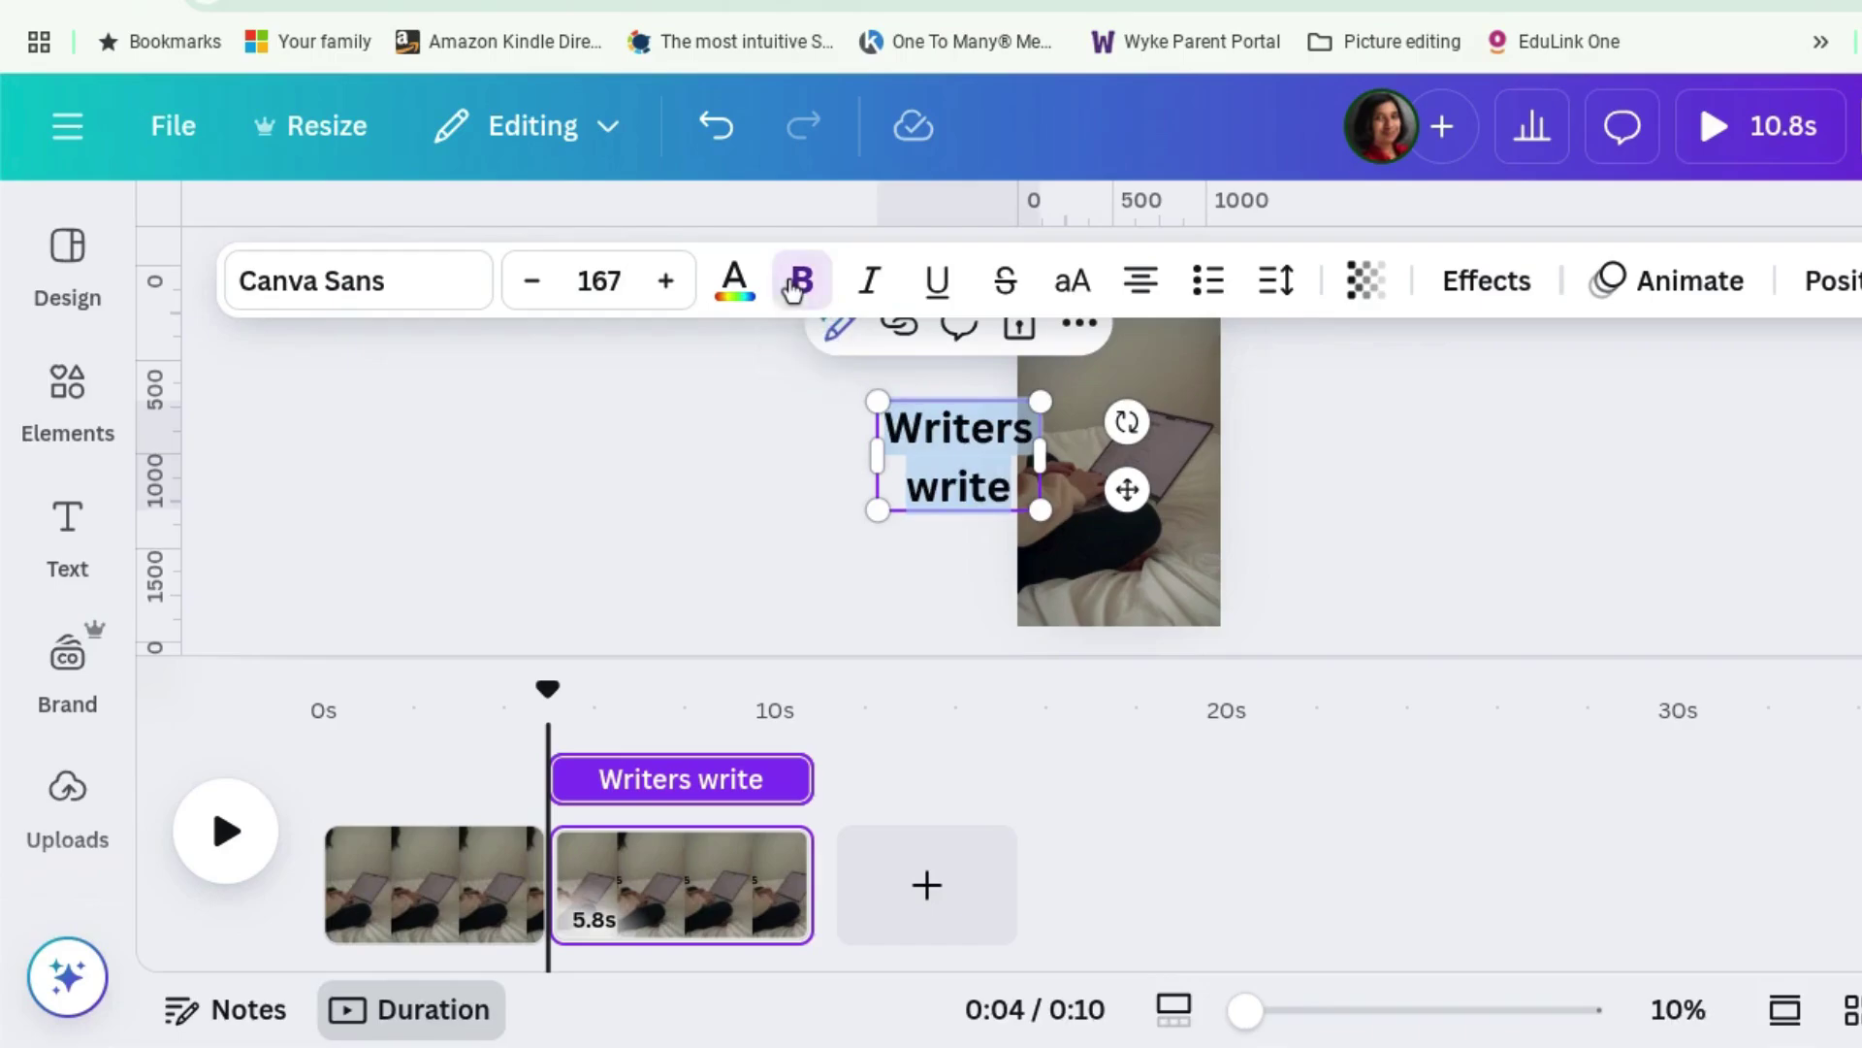
left_click_drag(1127, 489, 1299, 454)
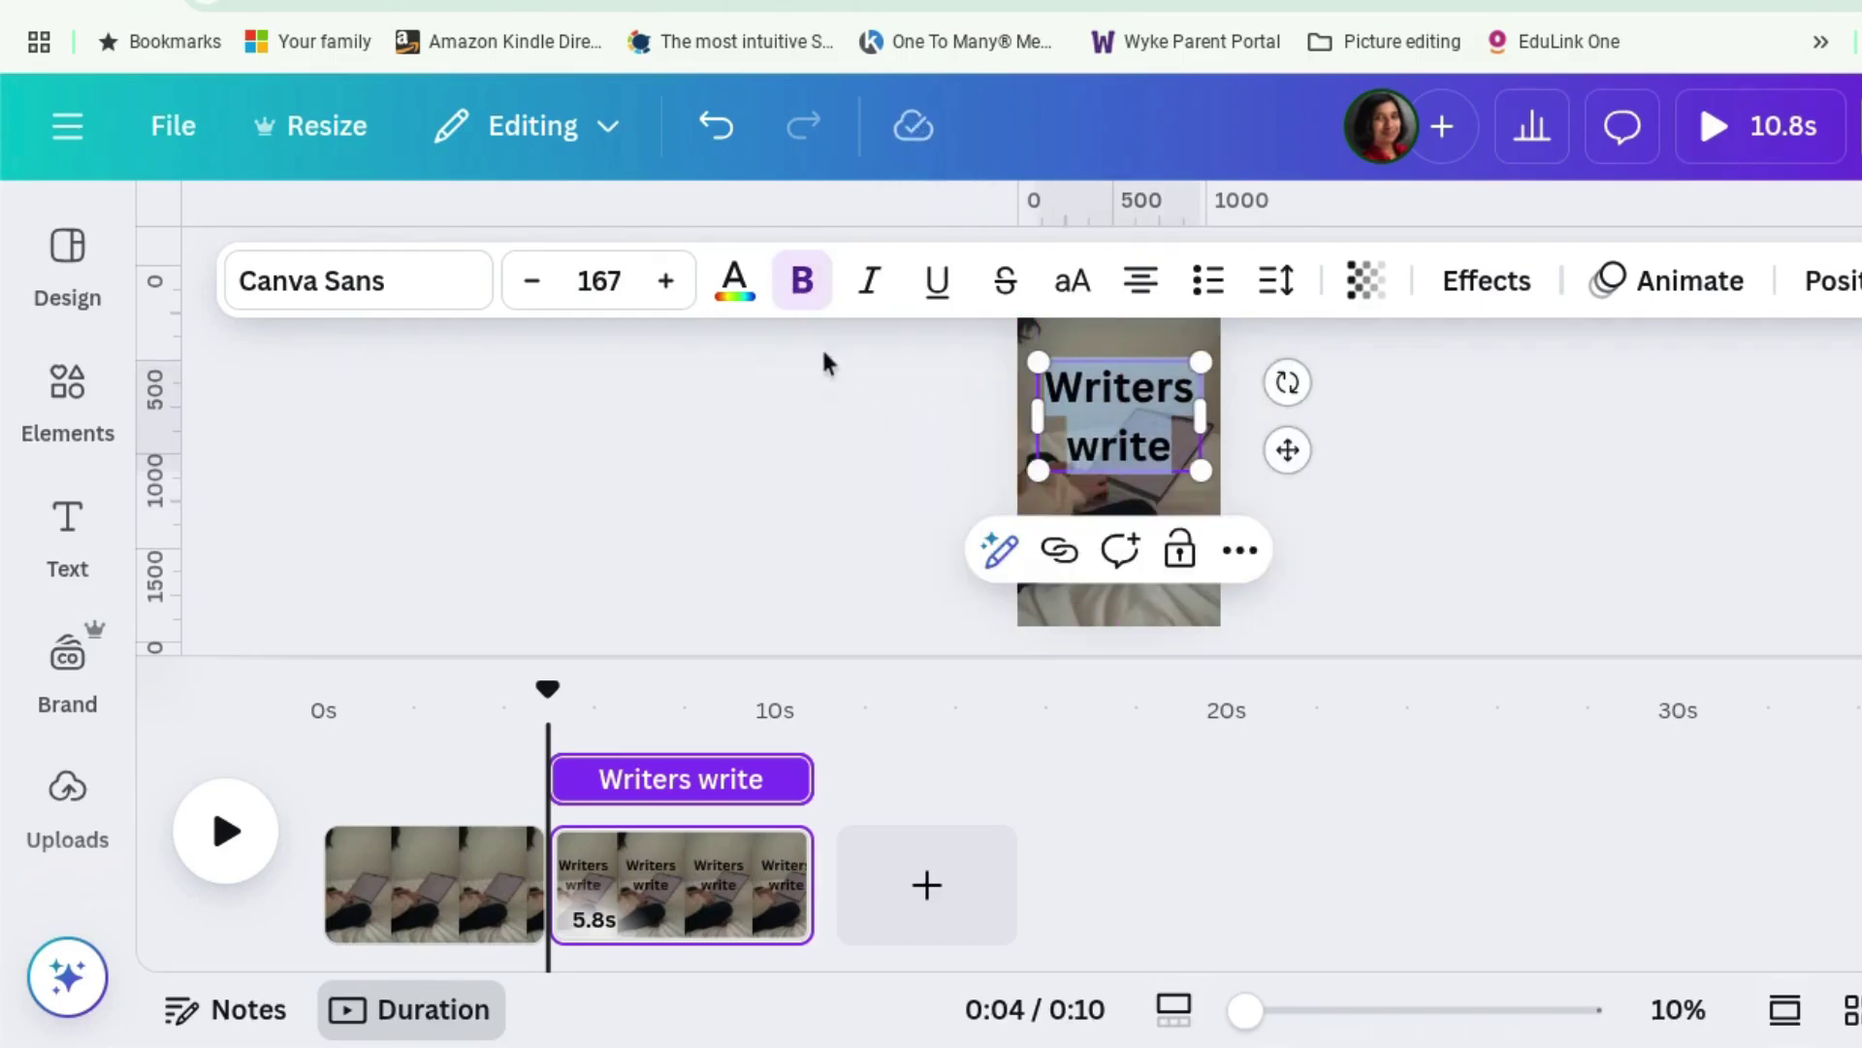
Make the 'Writers write' text white and move it higher in the frame.
left_click(729, 284)
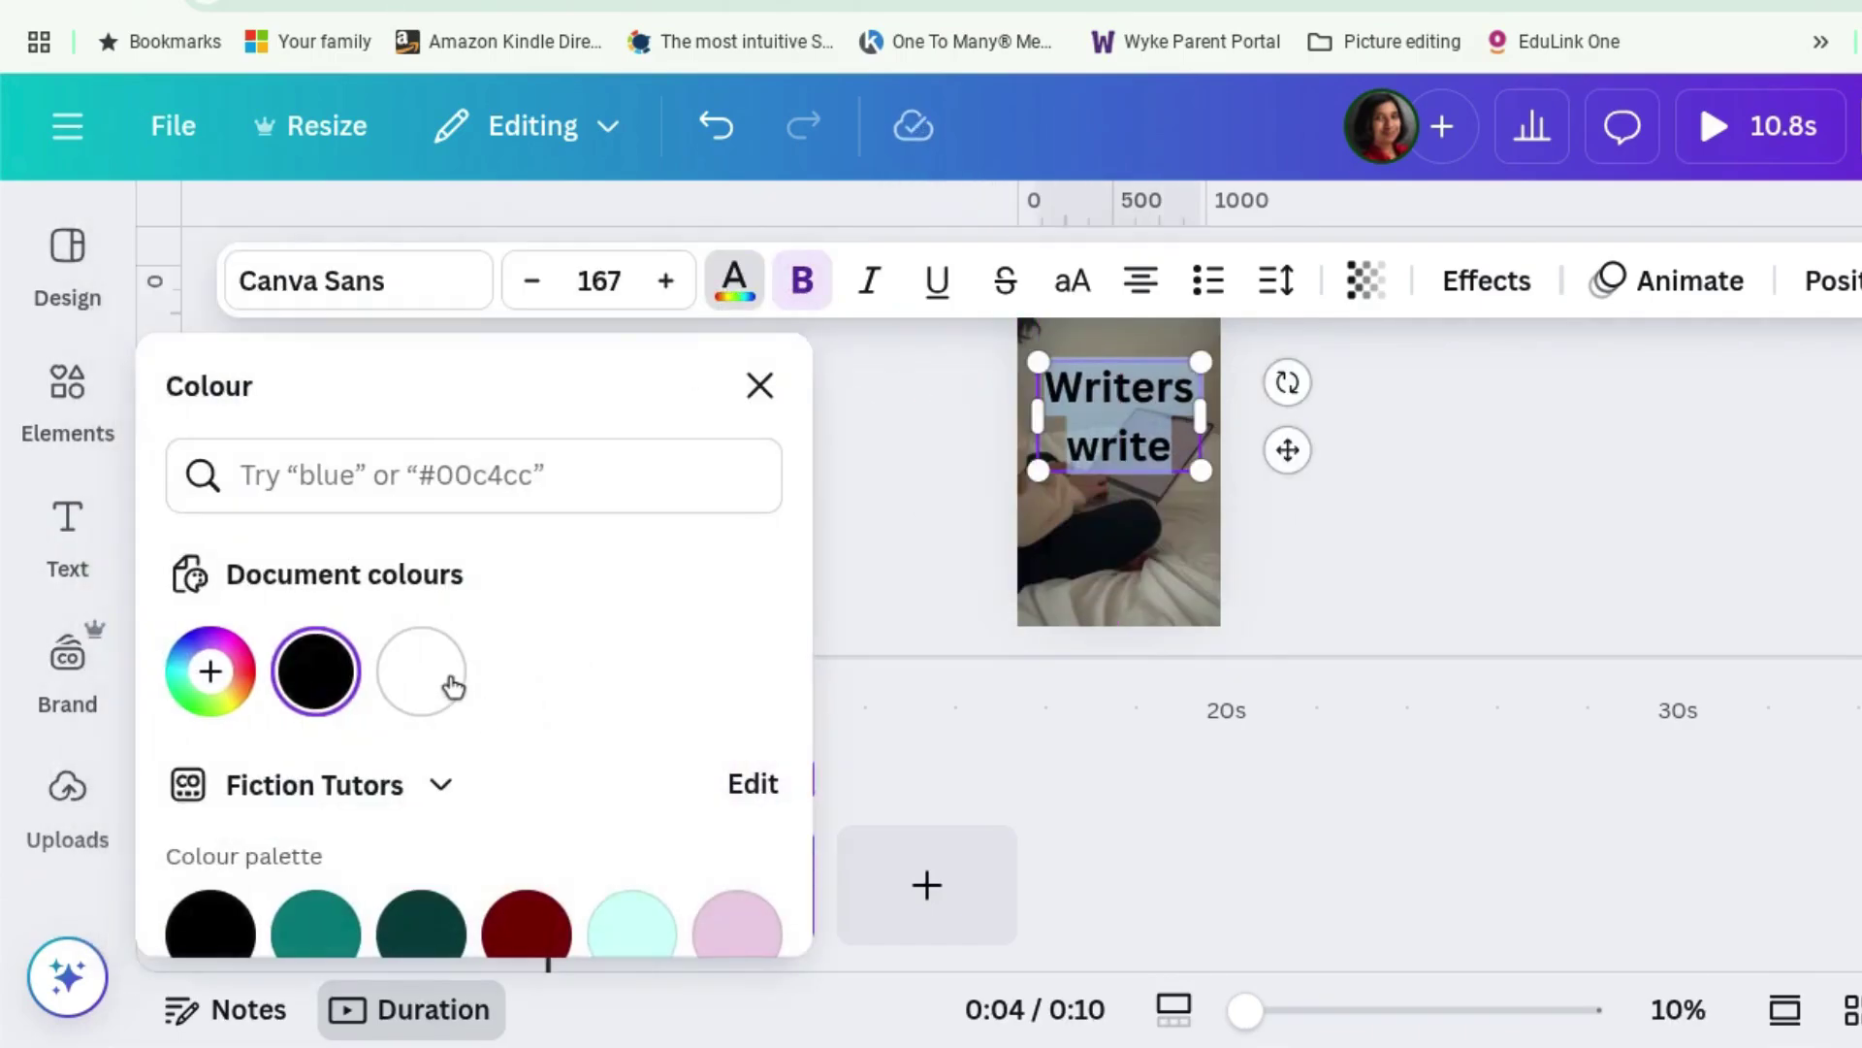
left_click(444, 674)
left_click(1389, 516)
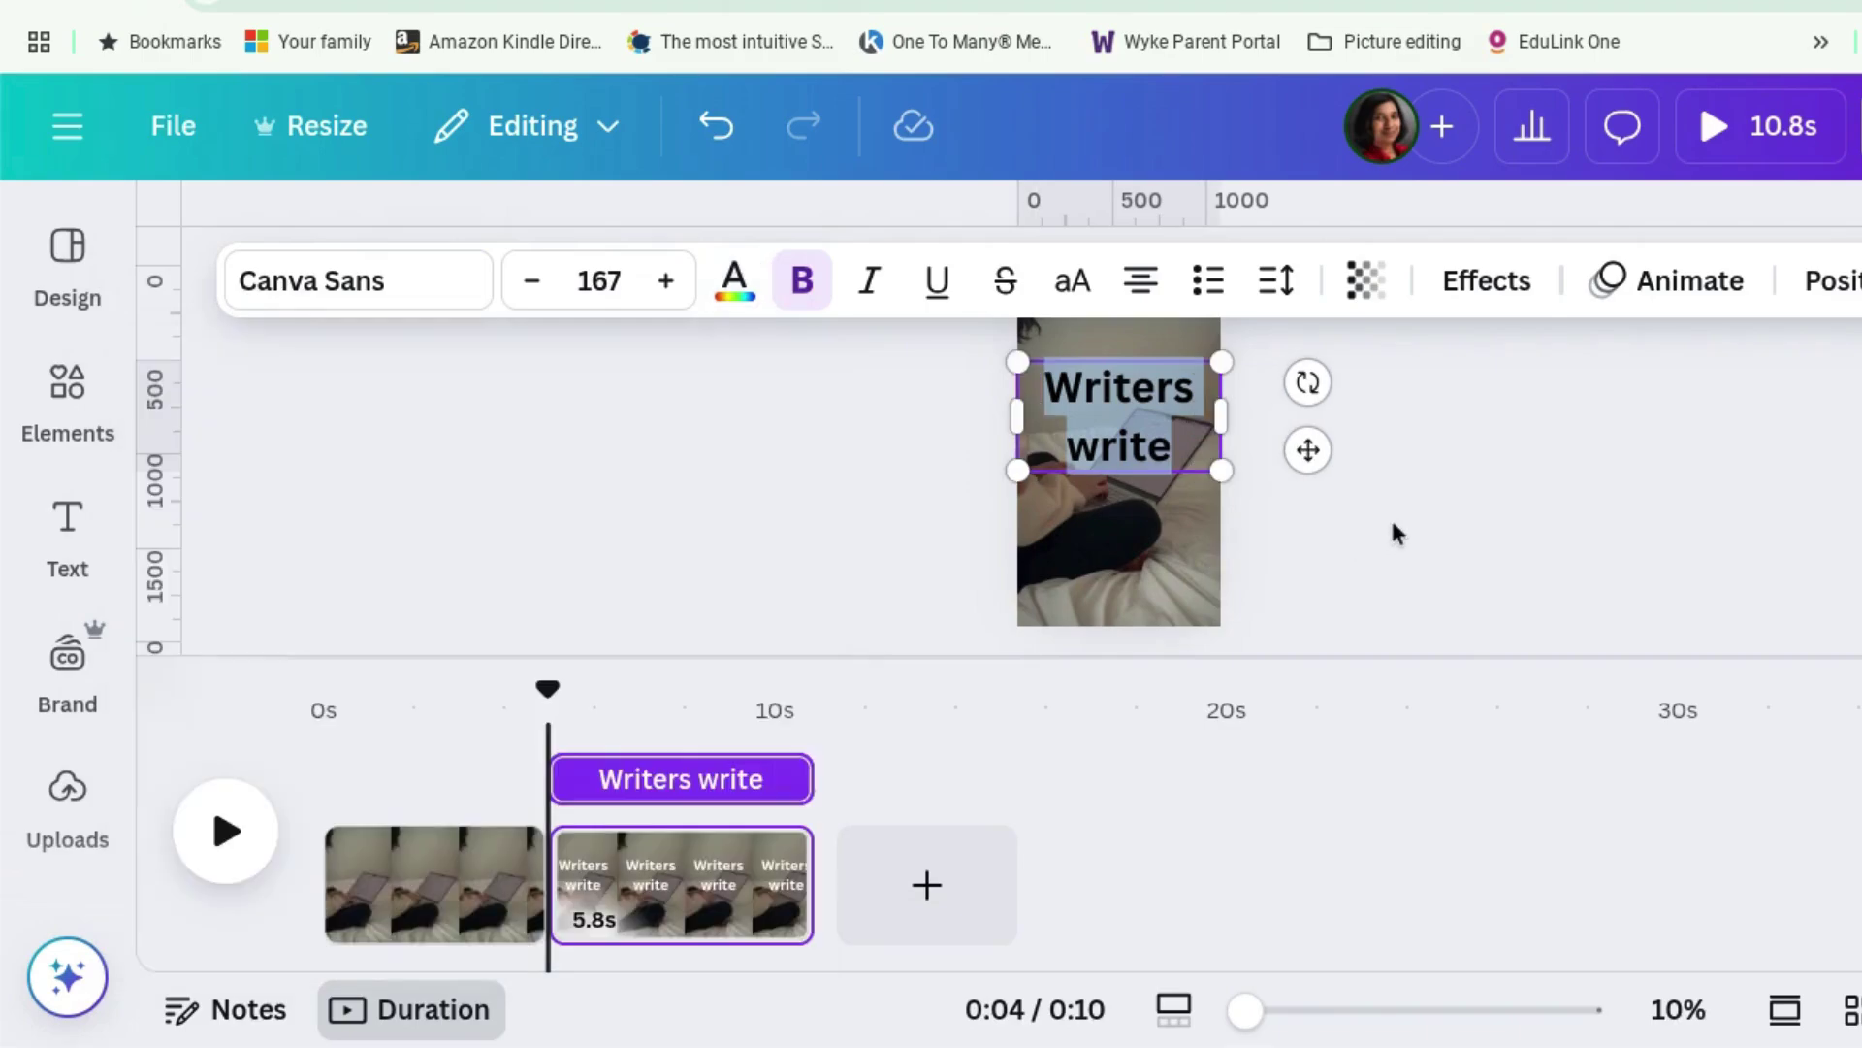
left_click(1389, 517)
mouse_move(1169, 388)
left_mouse_down()
mouse_move(1169, 335)
mouse_move(1169, 356)
left_mouse_up()
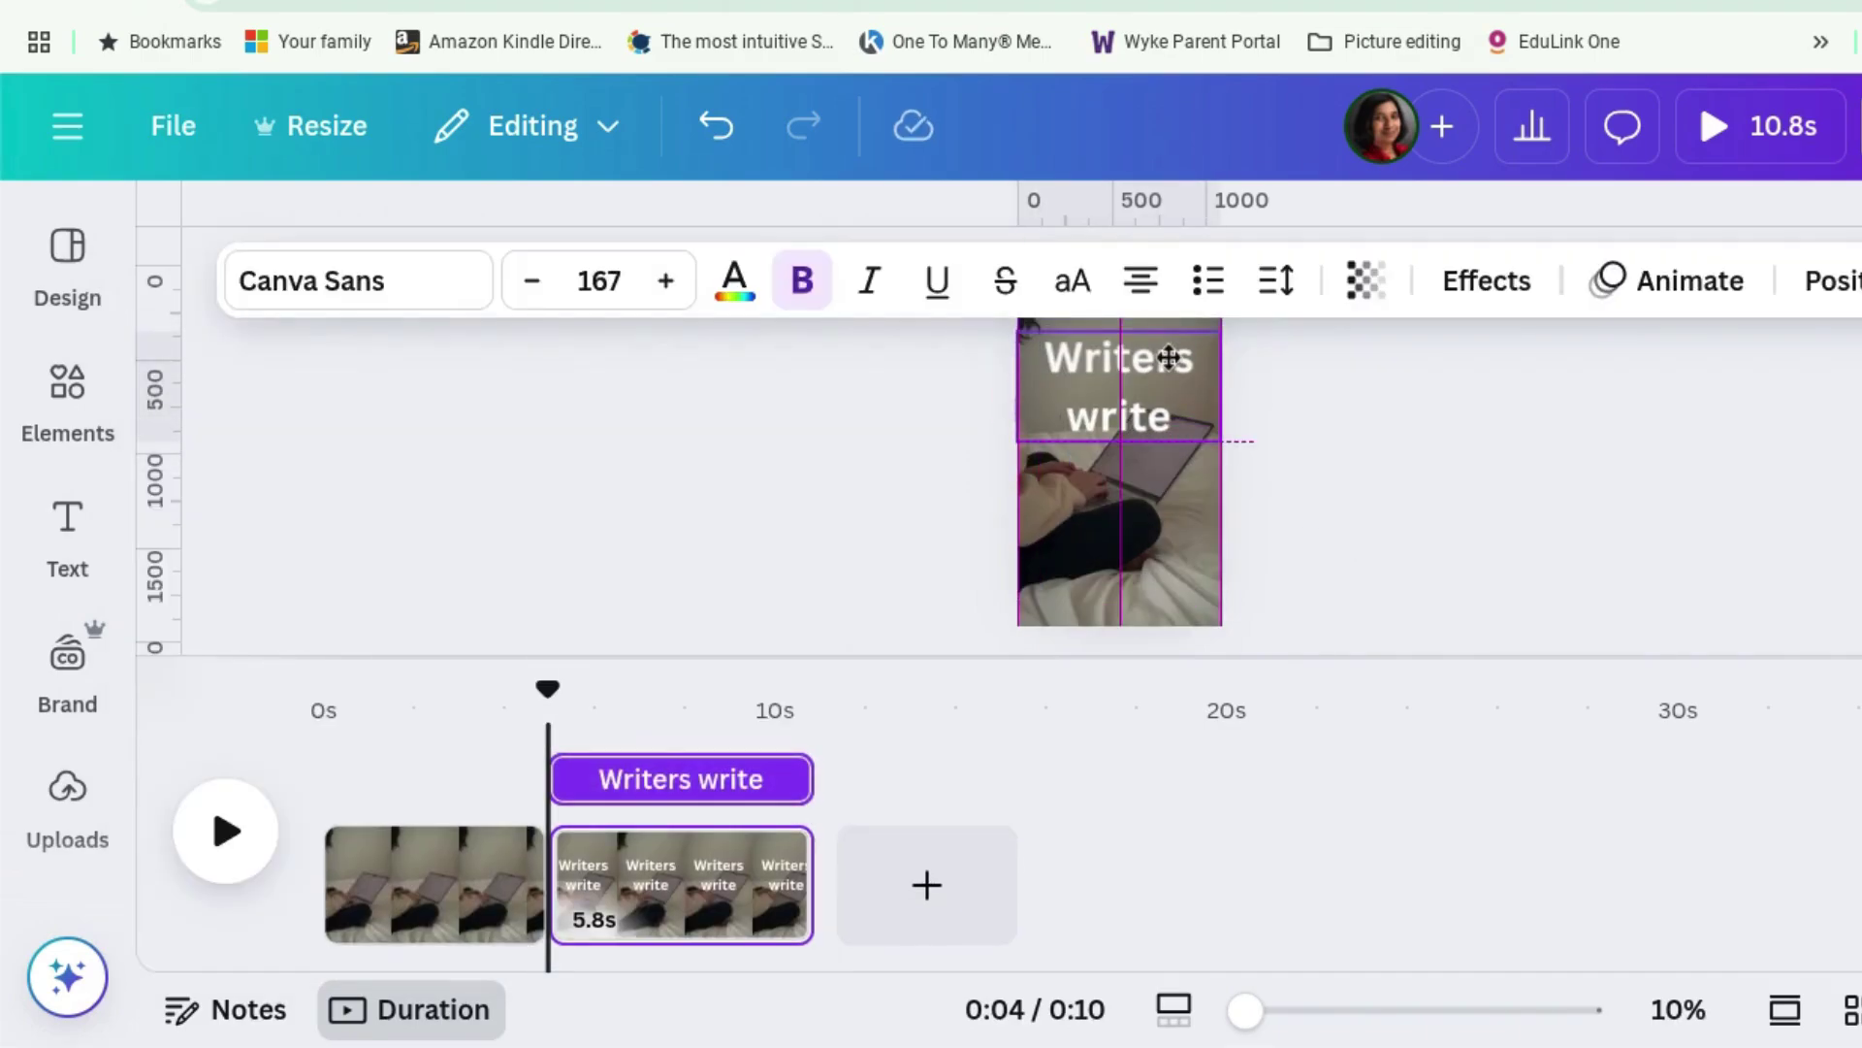
left_click(1306, 438)
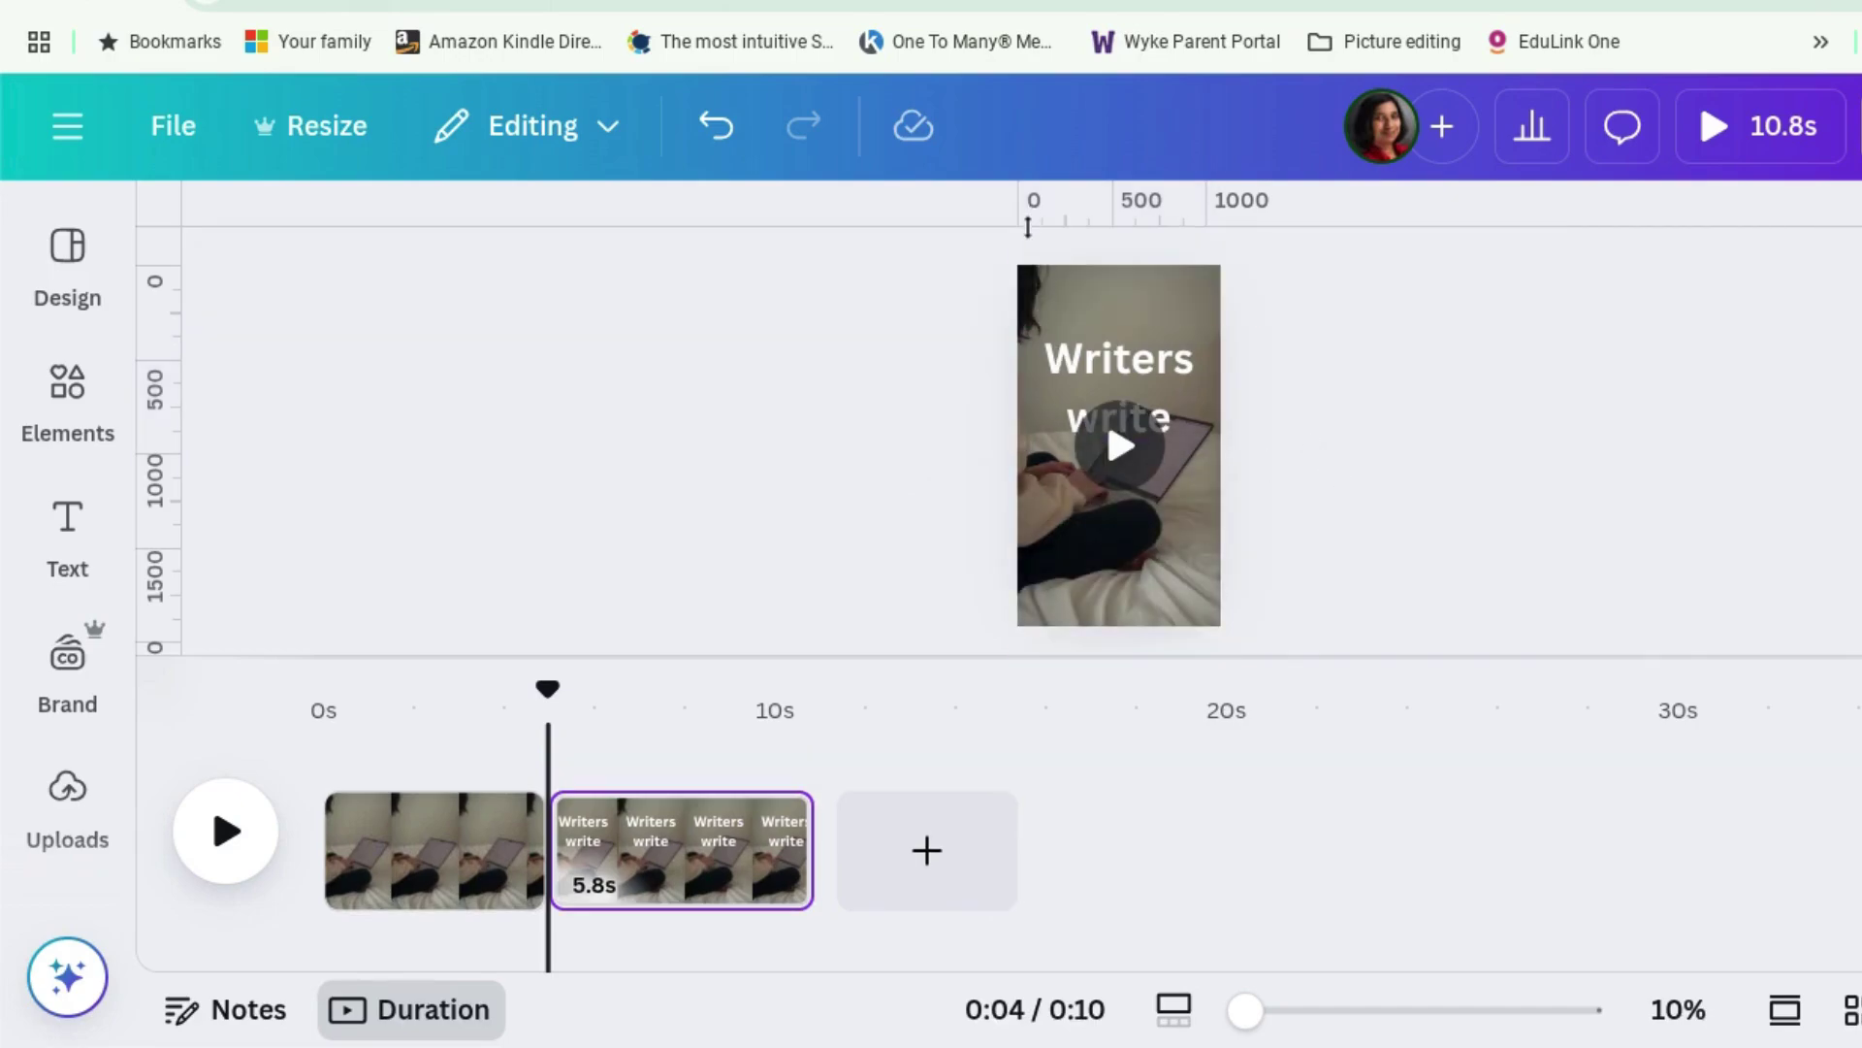
Add a horizontal ruler guide and align the heading slightly higher against it.
left_click_drag(1031, 228, 1036, 510)
left_click_drag(1118, 357, 1115, 338)
left_click(1319, 462)
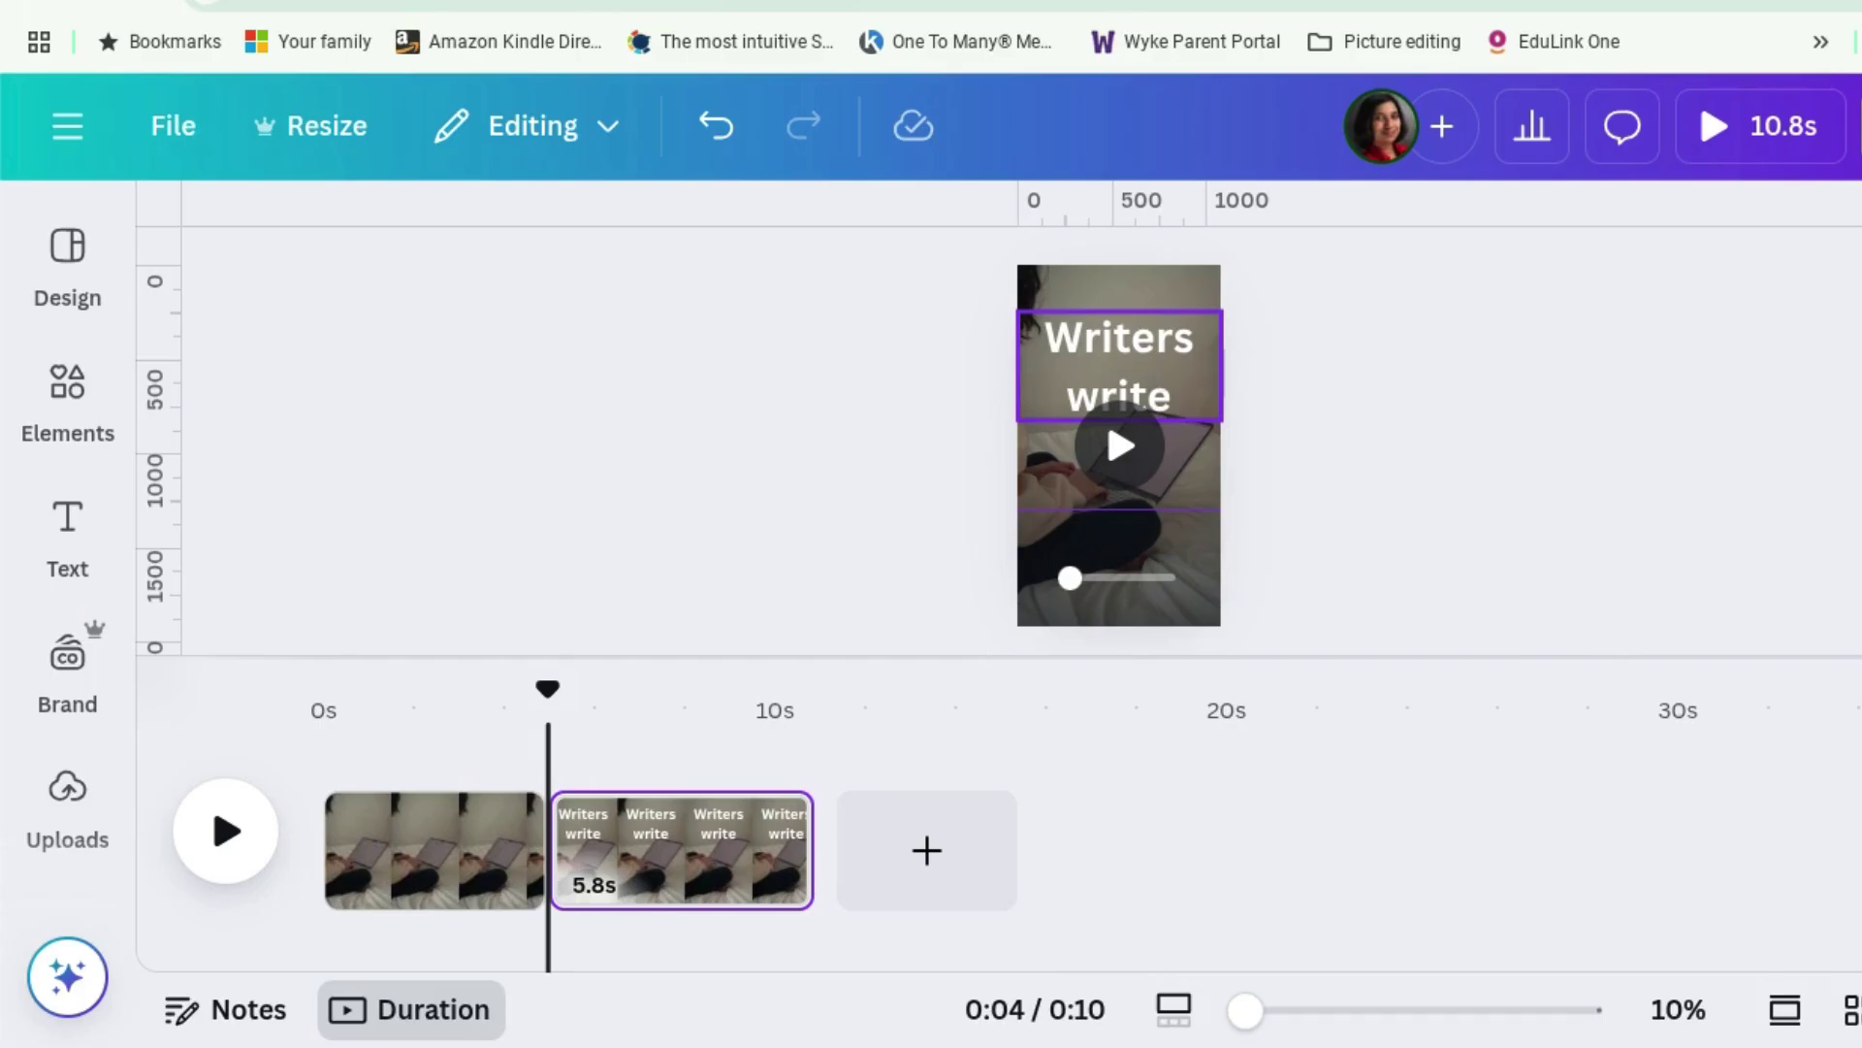
Apply the Typewriter animation to the 'Writers write' heading.
left_click(1152, 363)
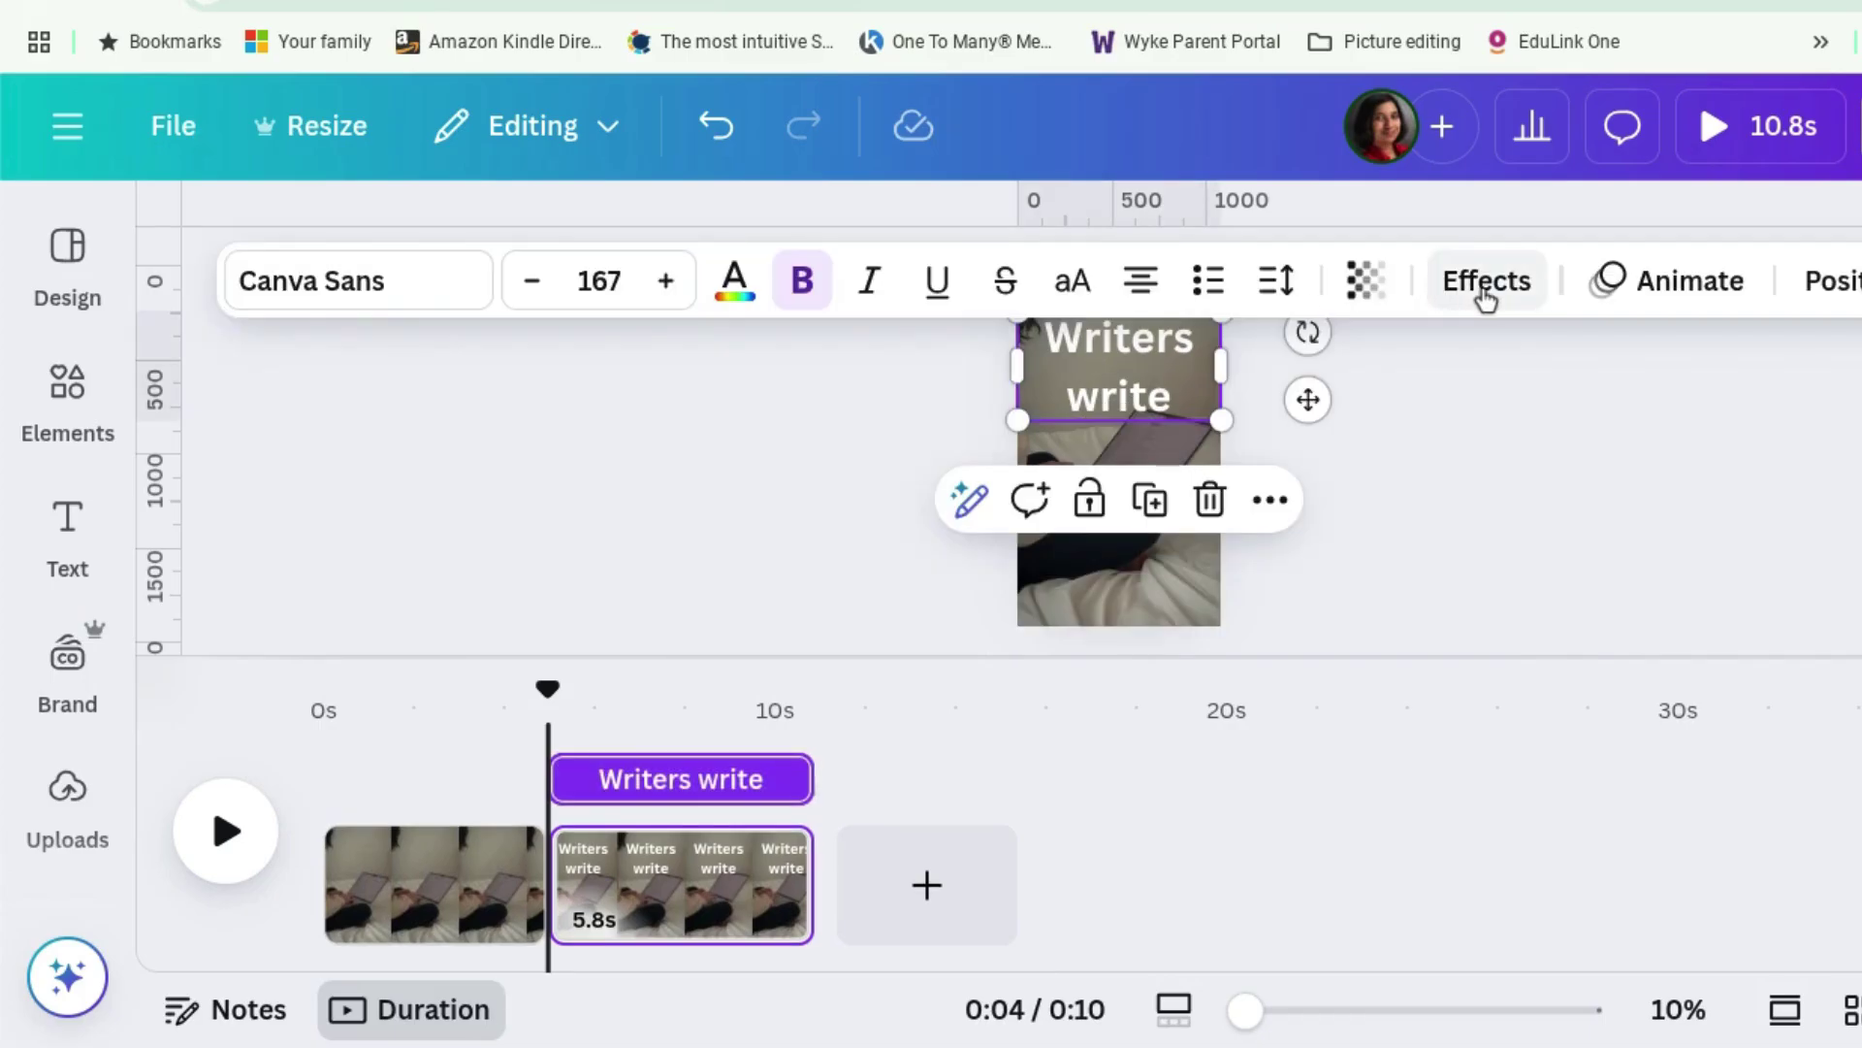
left_click(1636, 296)
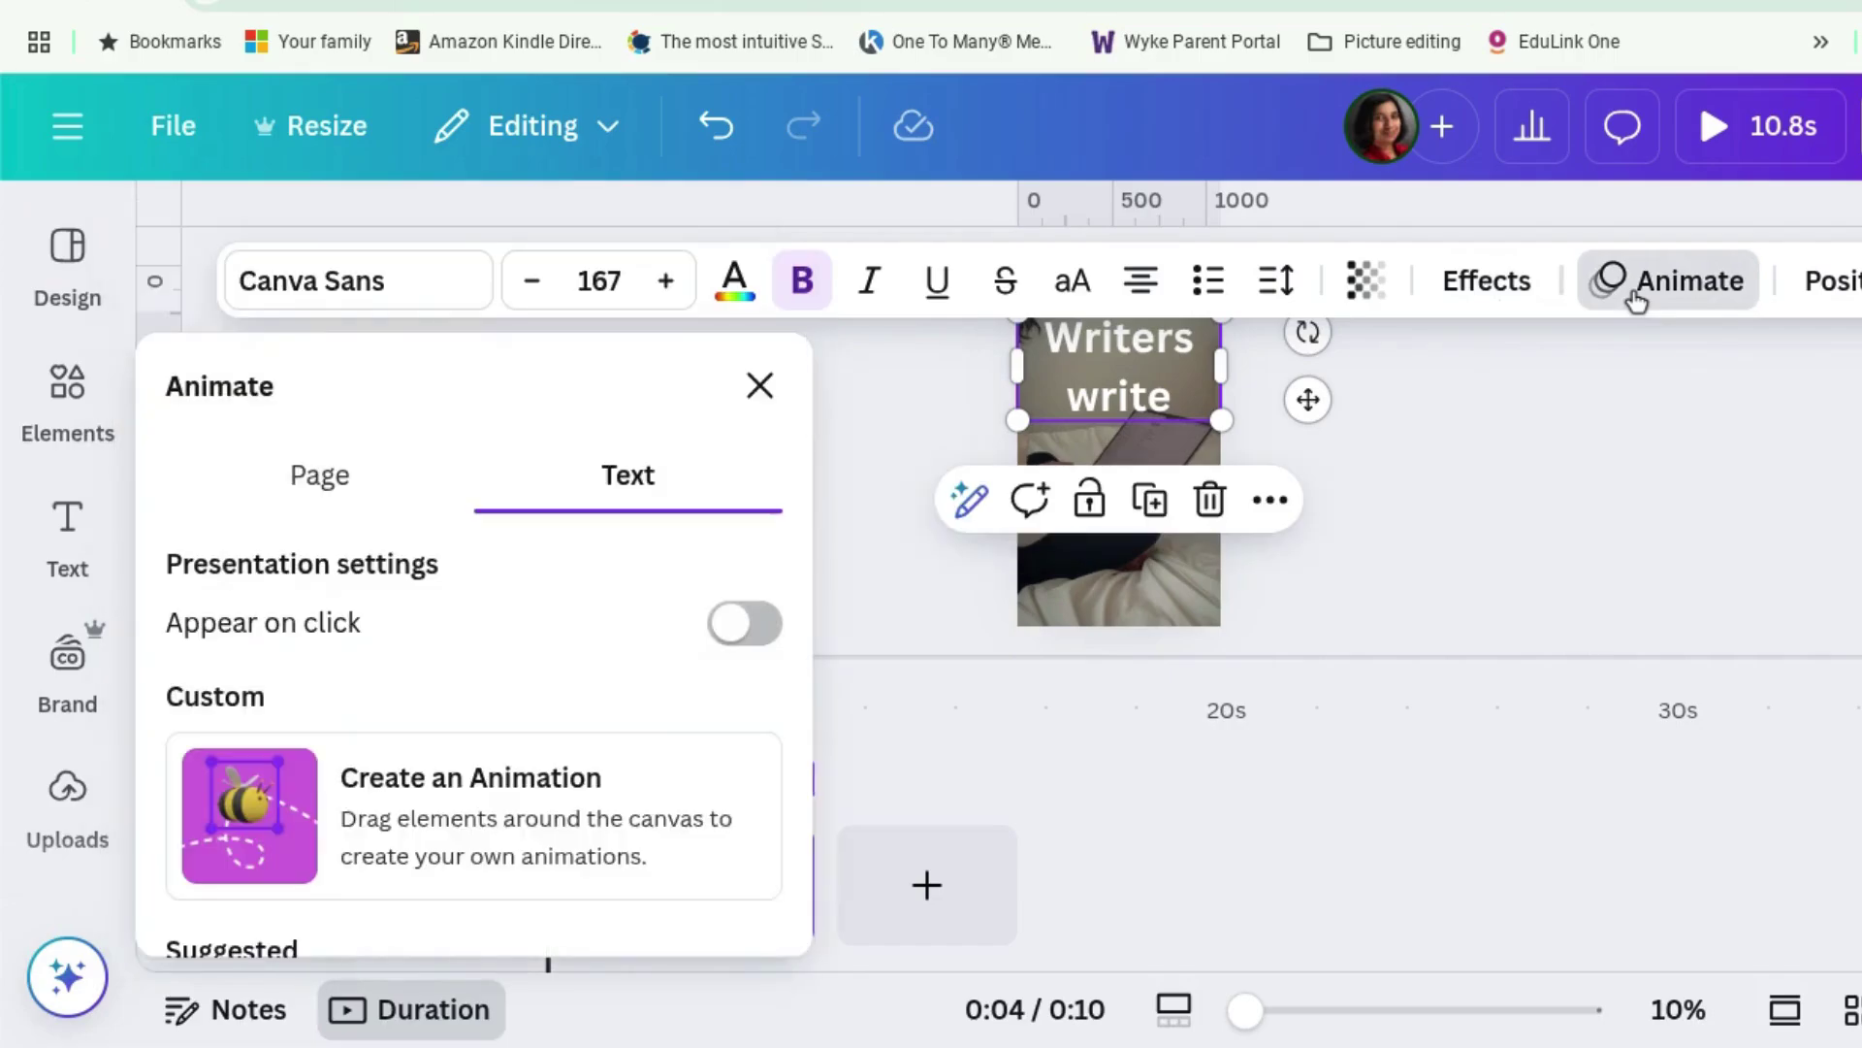
scroll(569, 652, "down", 5)
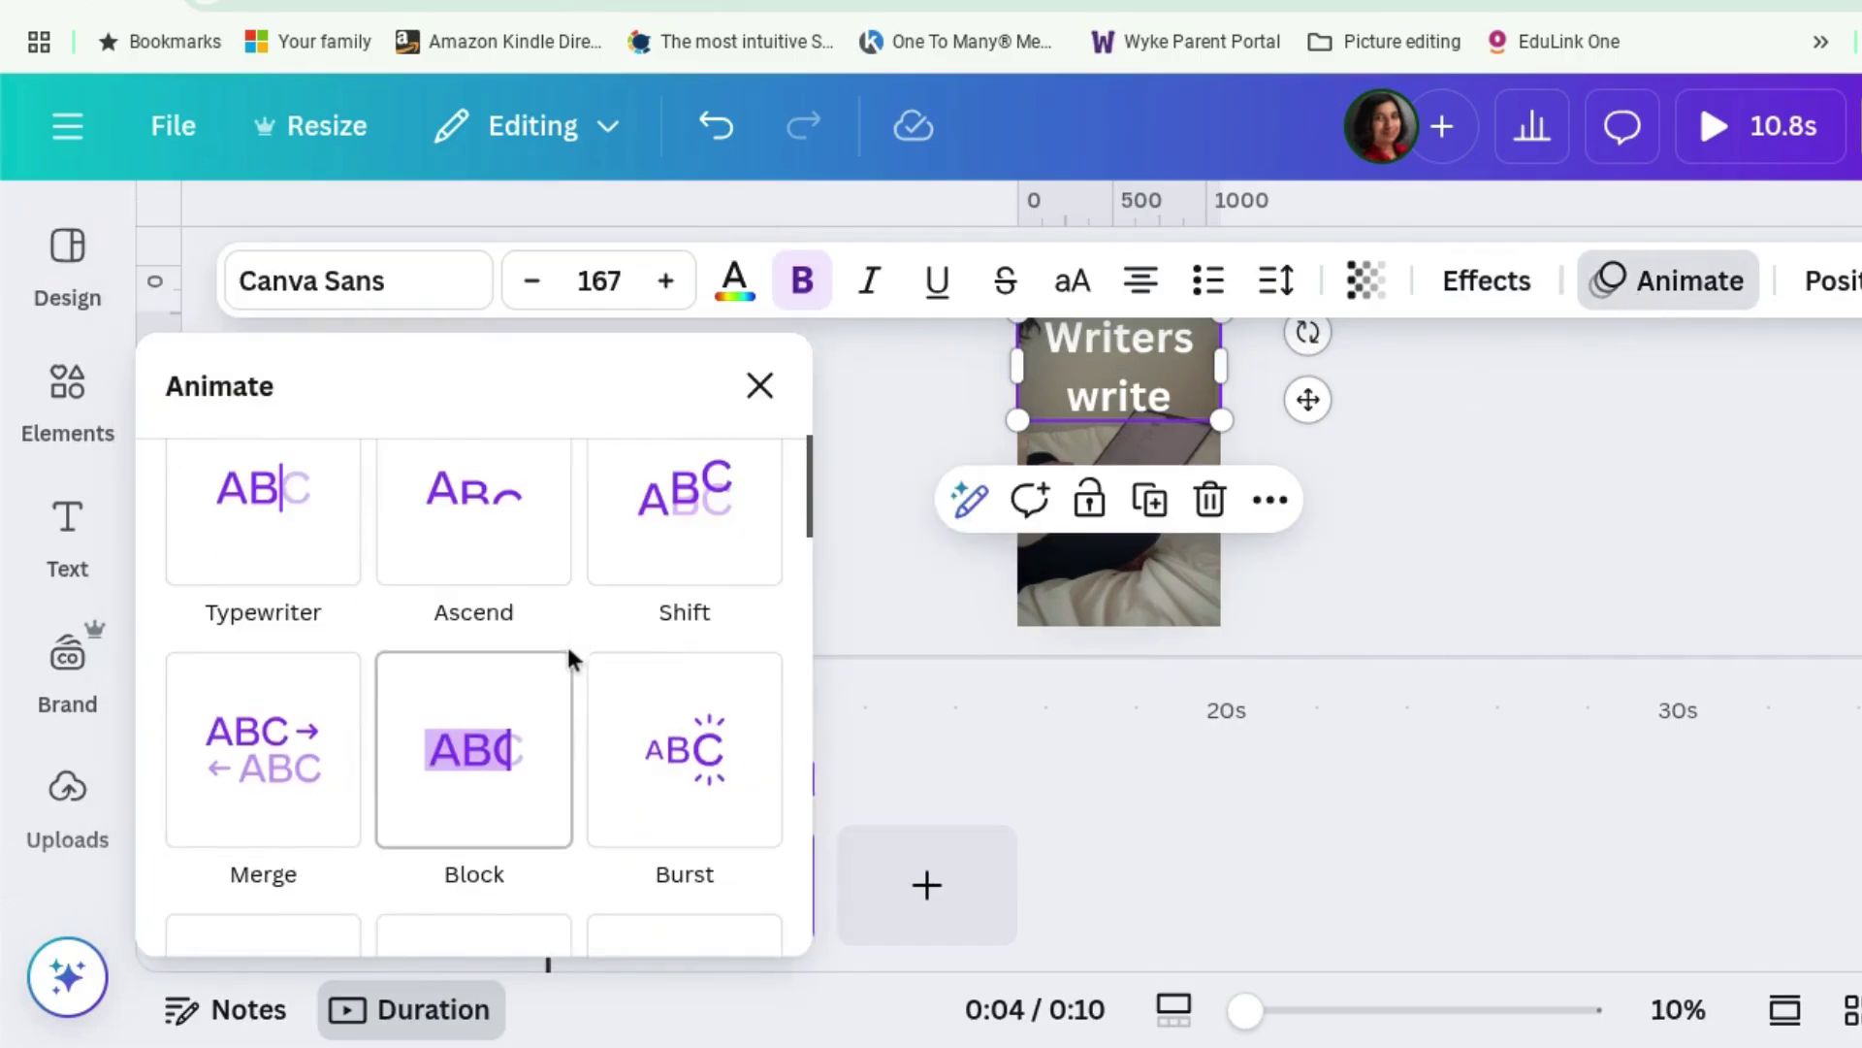
scroll(568, 657, "up", 1)
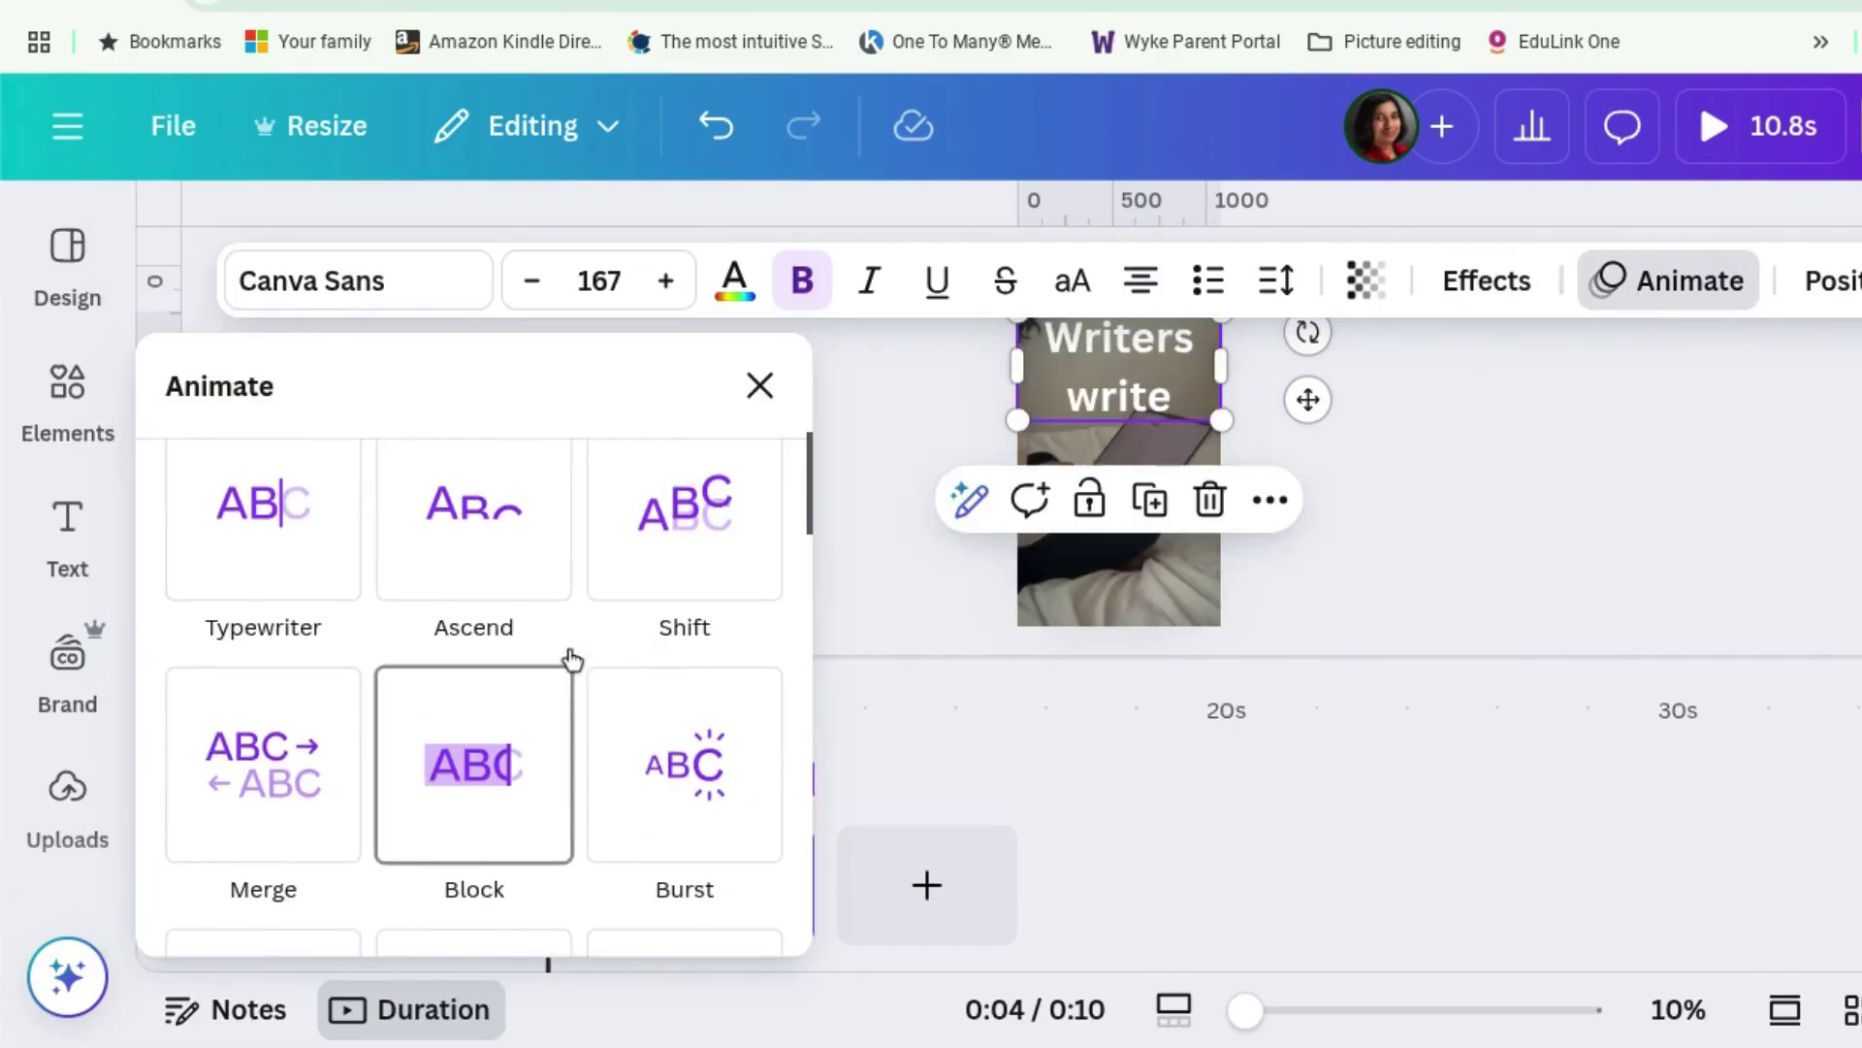
left_click(317, 576)
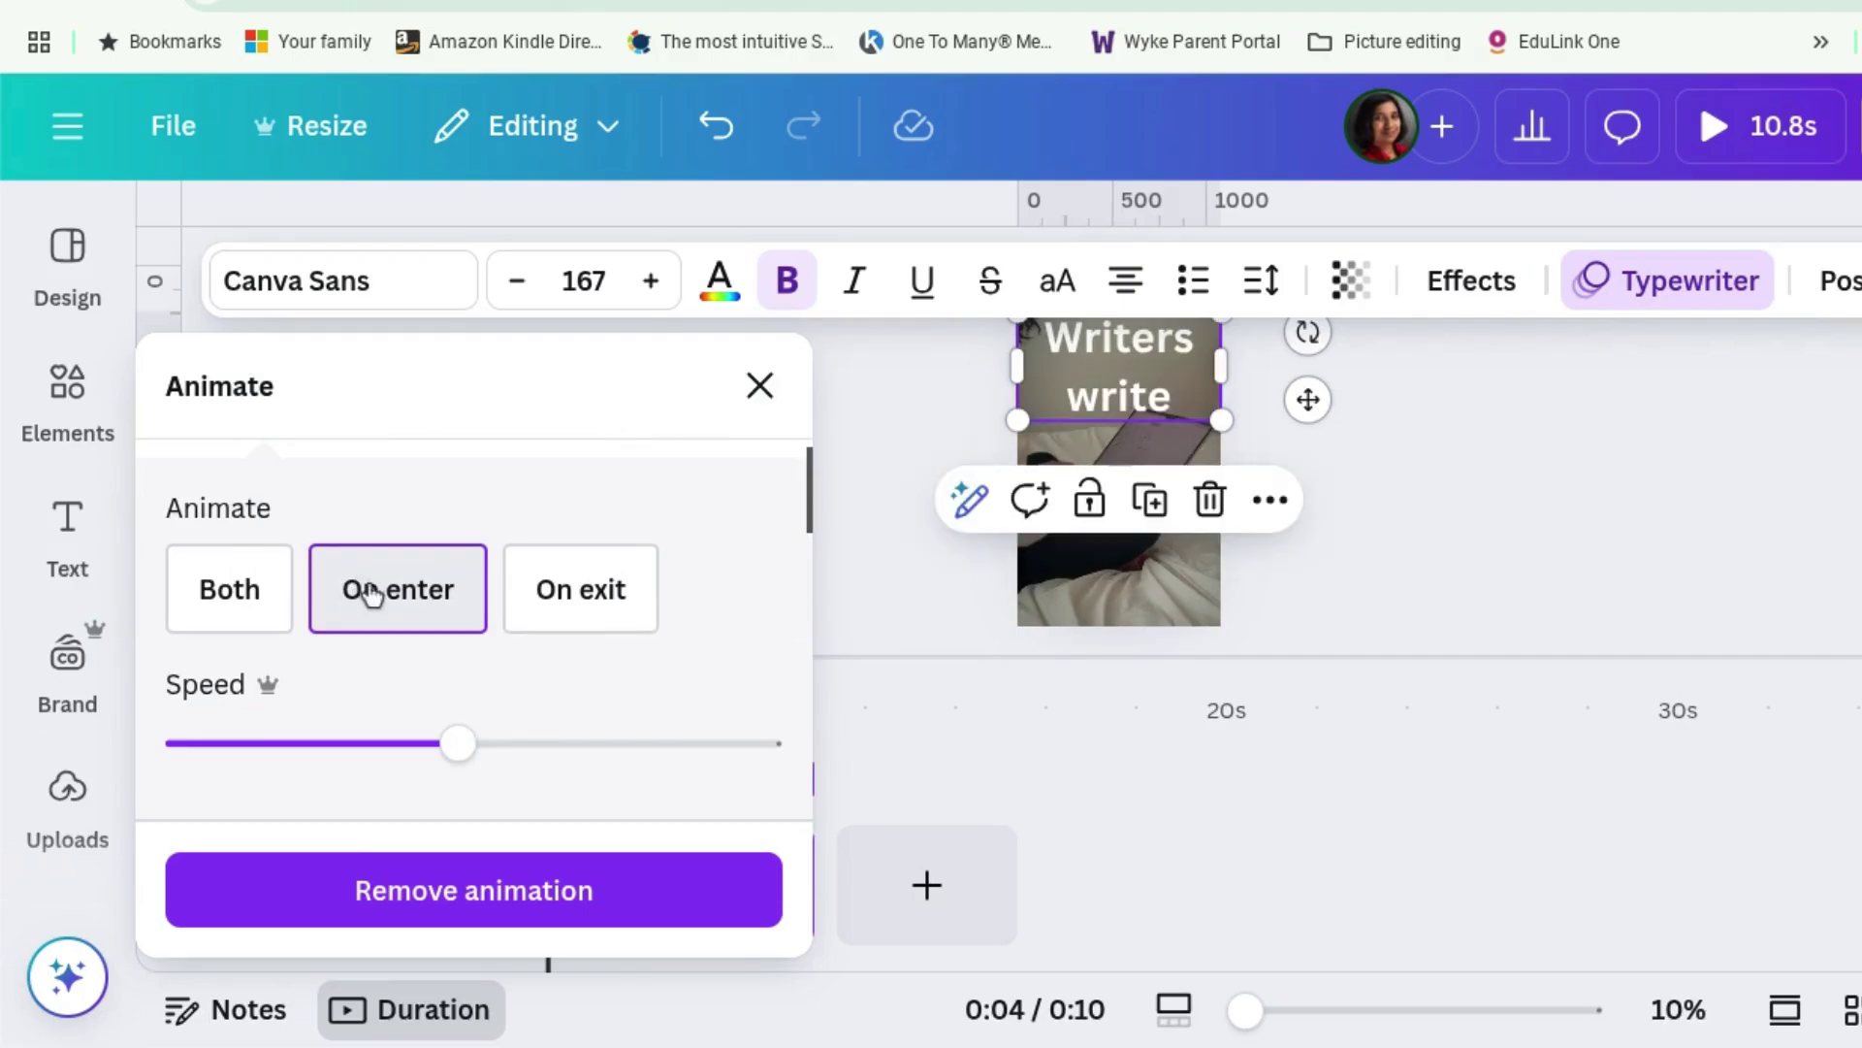
scroll(490, 718, "down", 3)
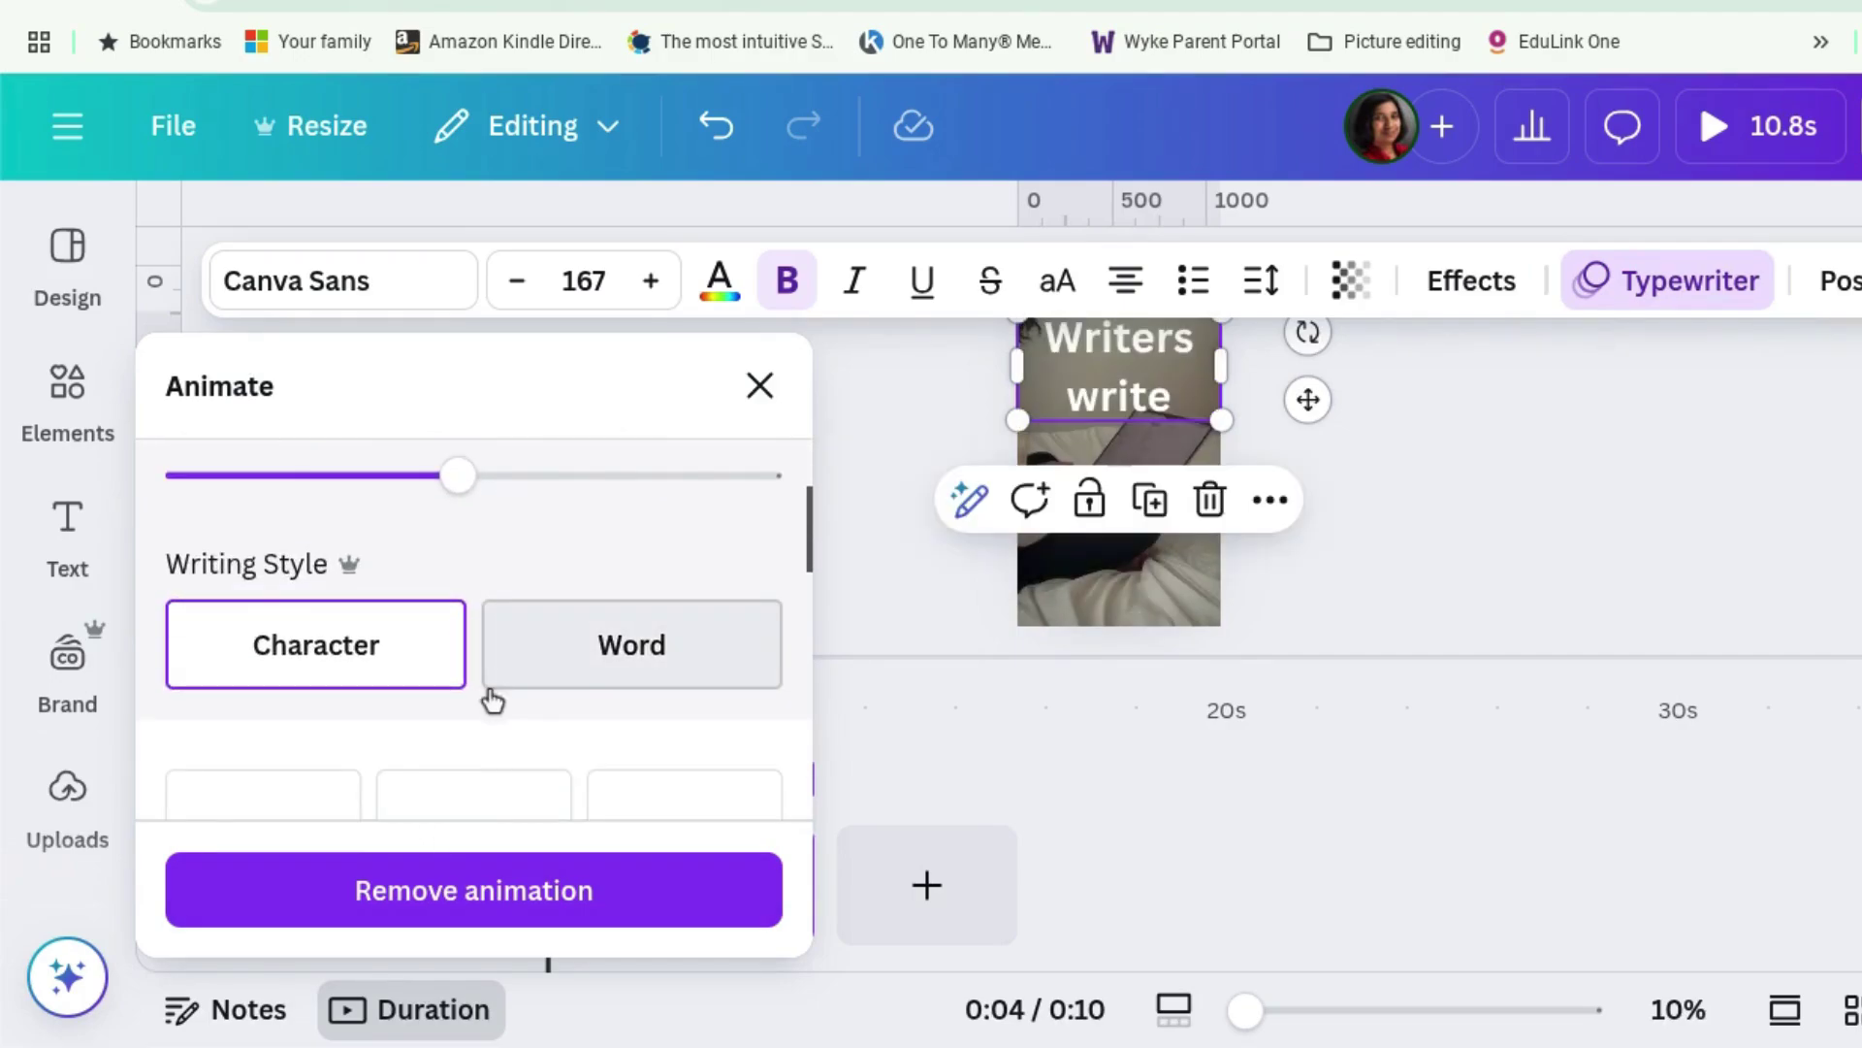
scroll(490, 699, "up", 1)
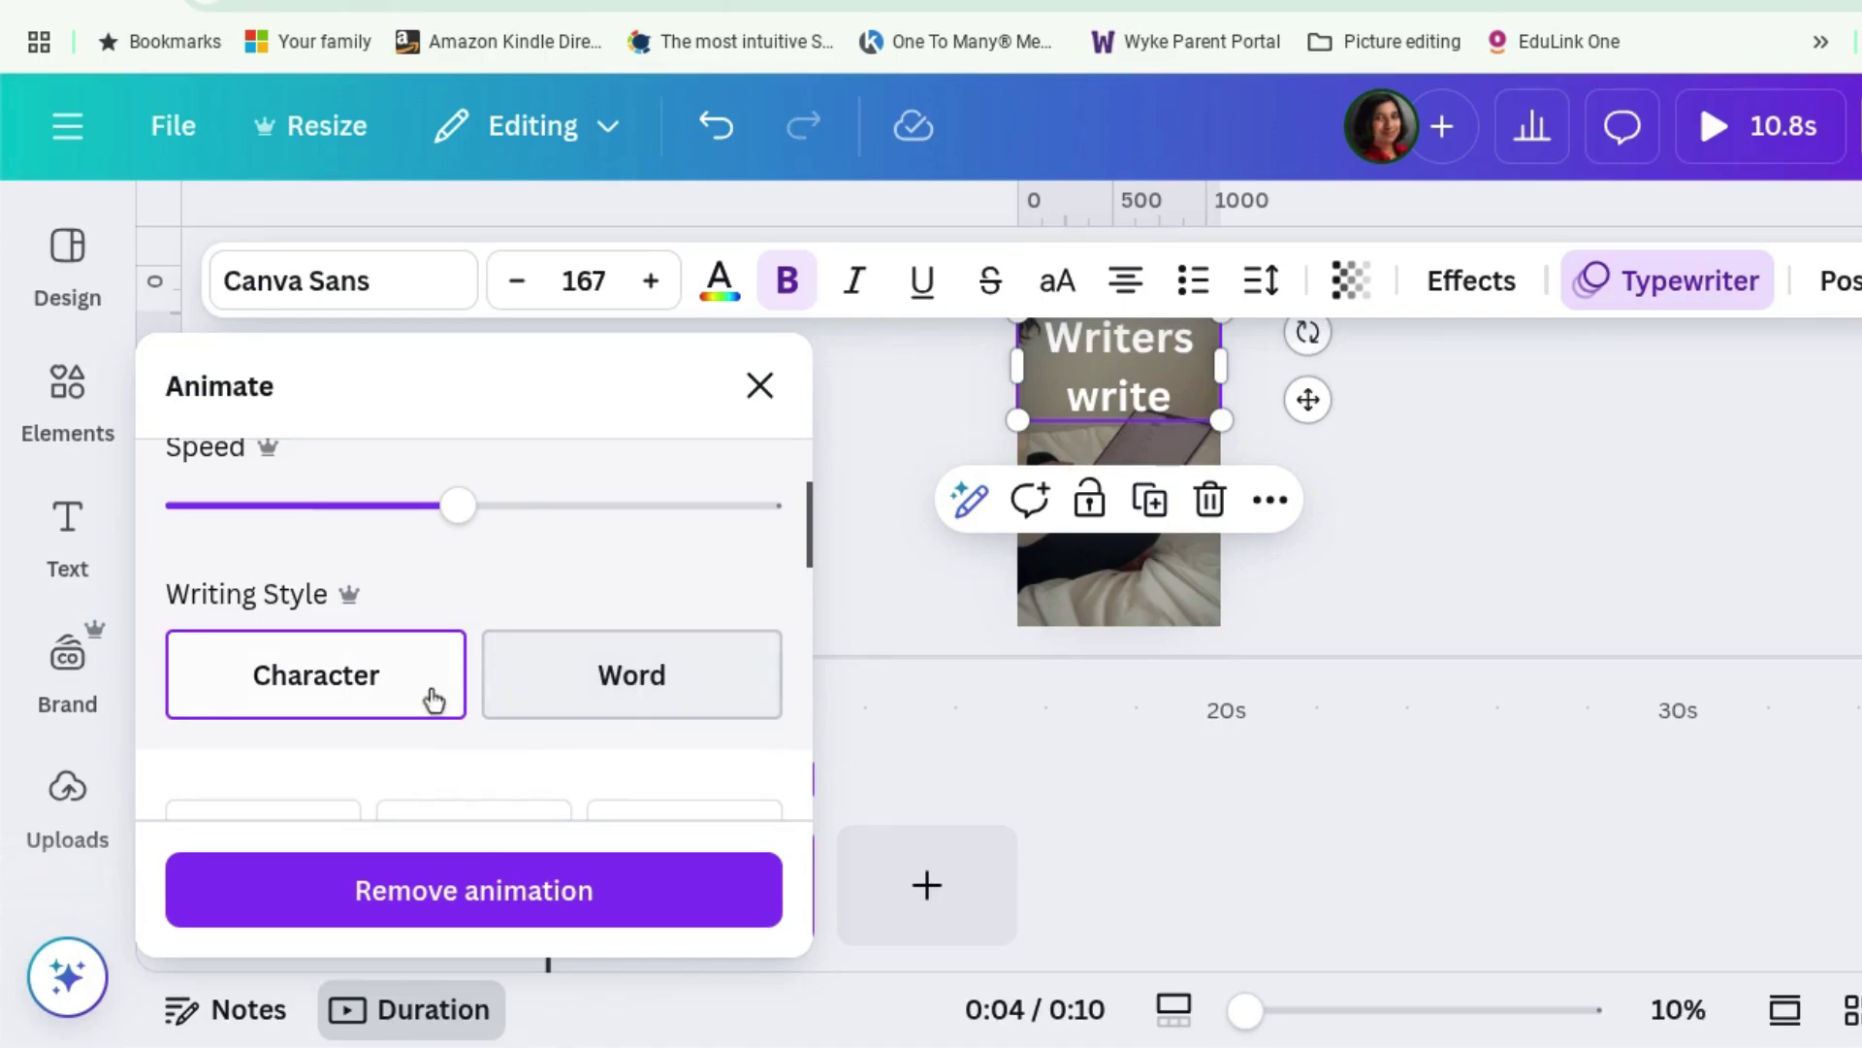
scroll(417, 696, "down", 2)
scroll(456, 686, "up", 2)
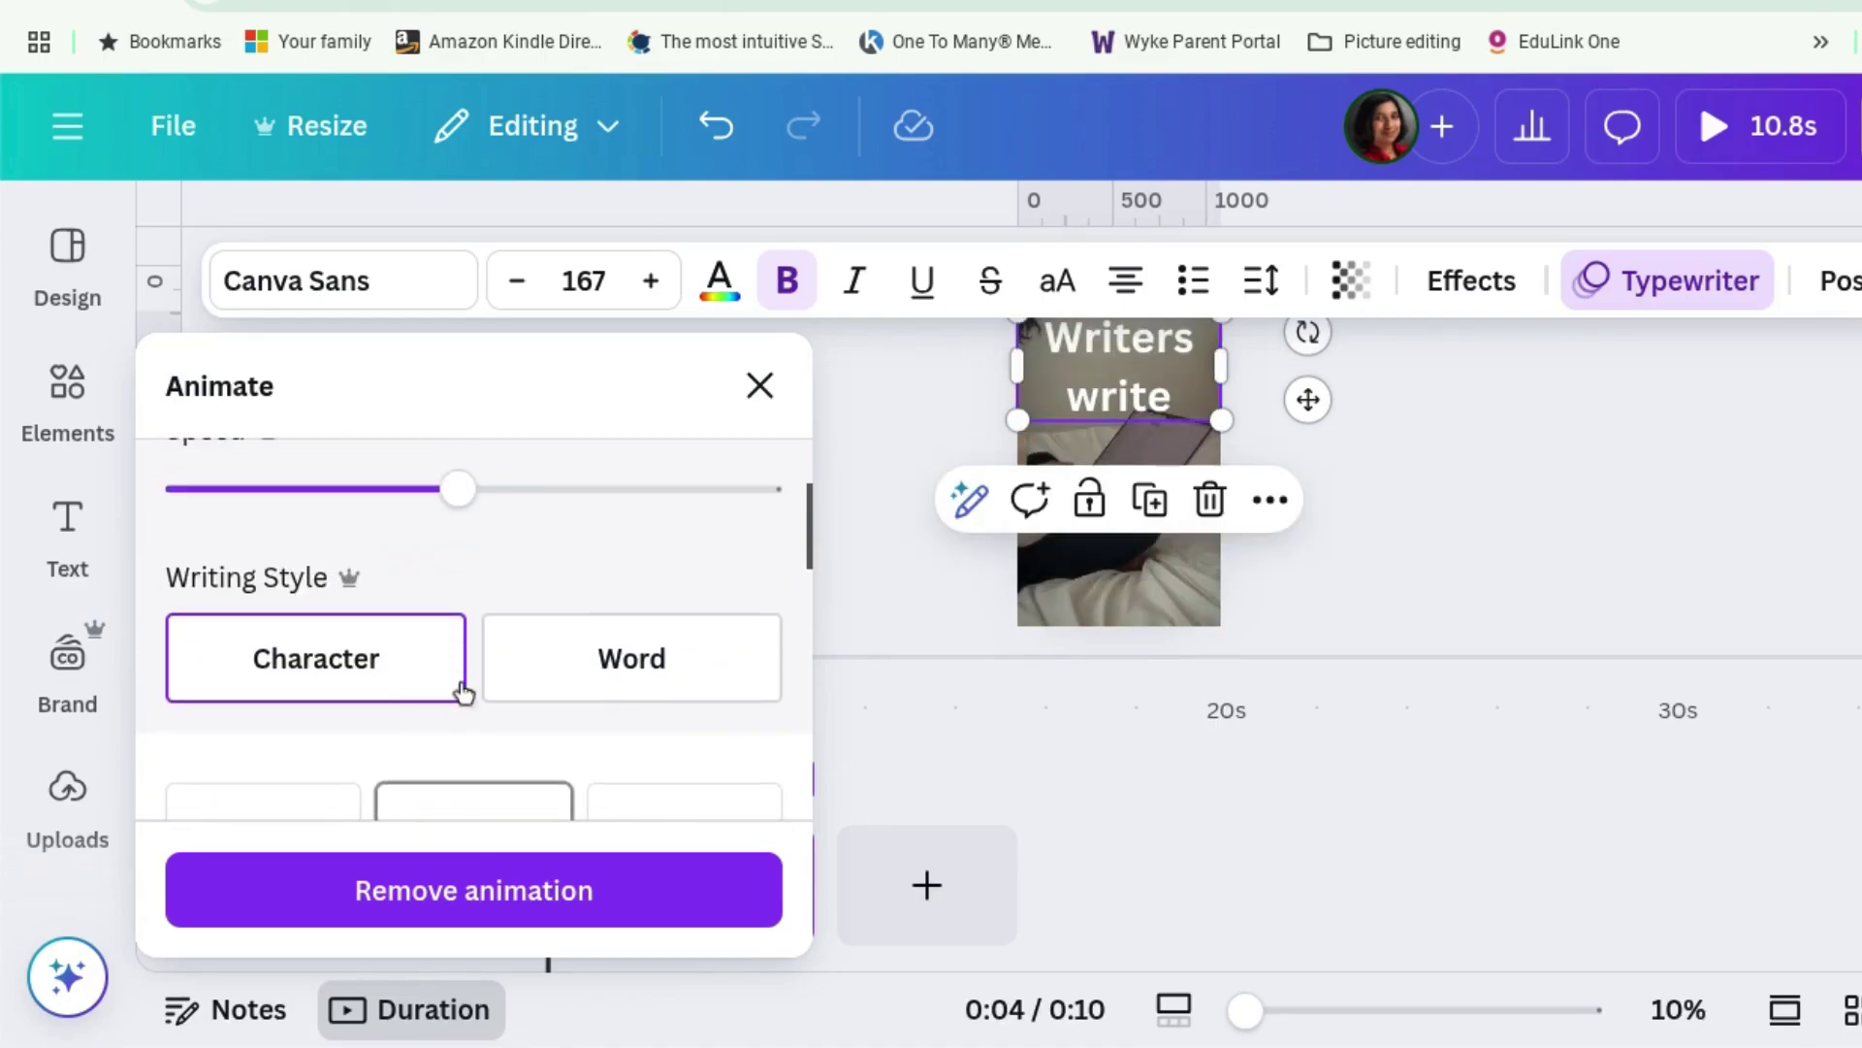
Set the Typewriter writing style to Character and close the animation panel.
left_click(621, 685)
scroll(622, 686, "up", 1)
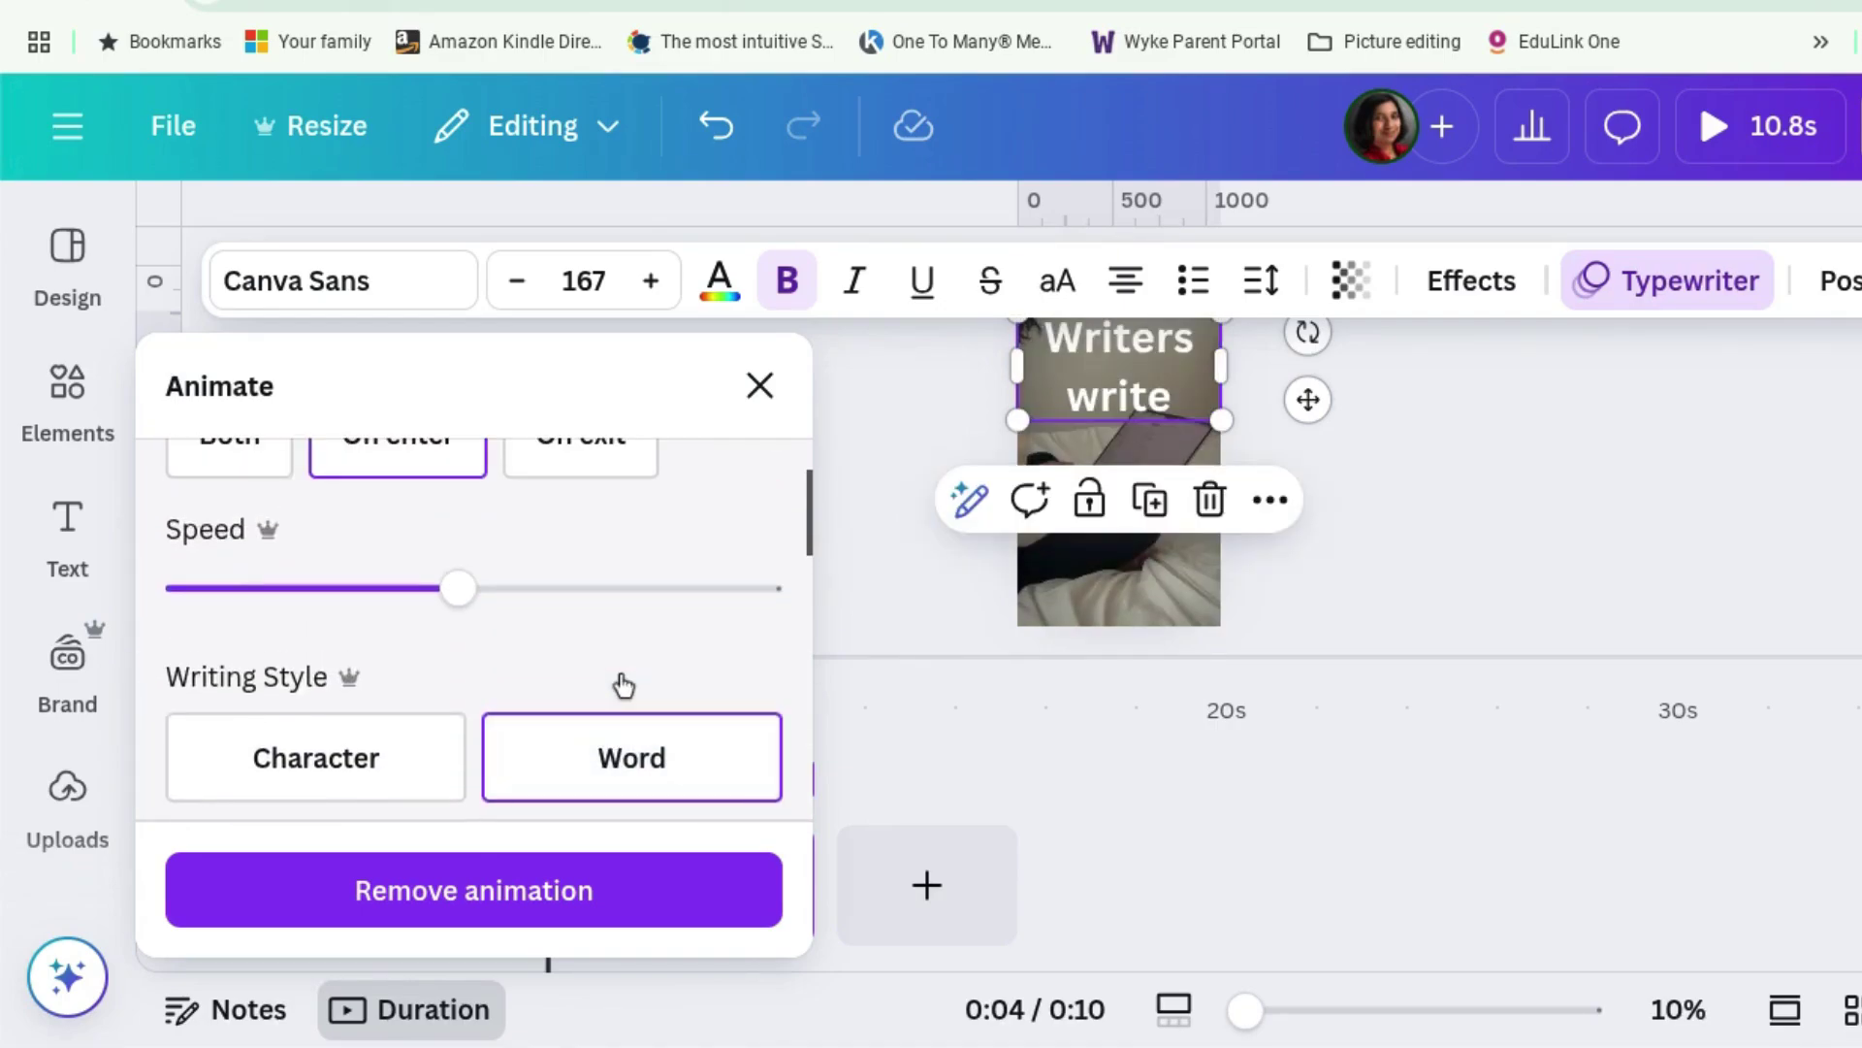
scroll(602, 669, "down", 2)
left_click(361, 594)
scroll(795, 688, "up", 2)
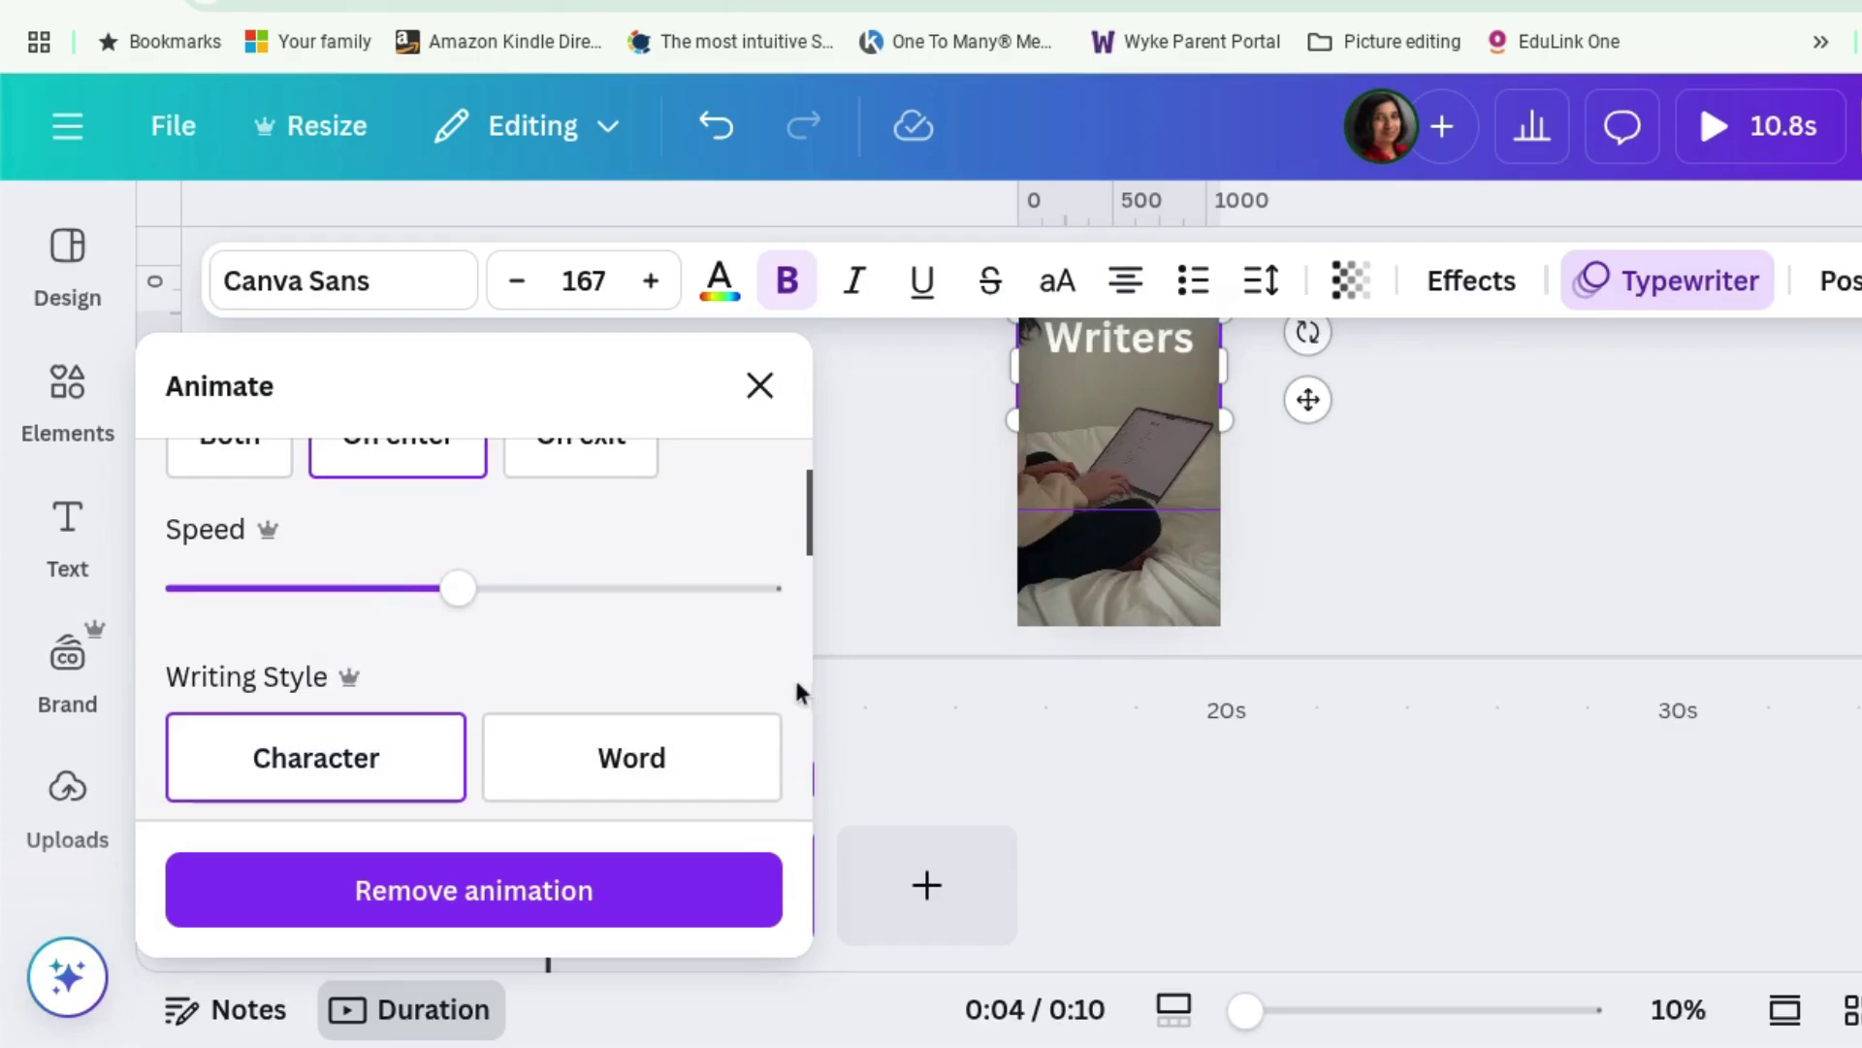
left_click(1470, 531)
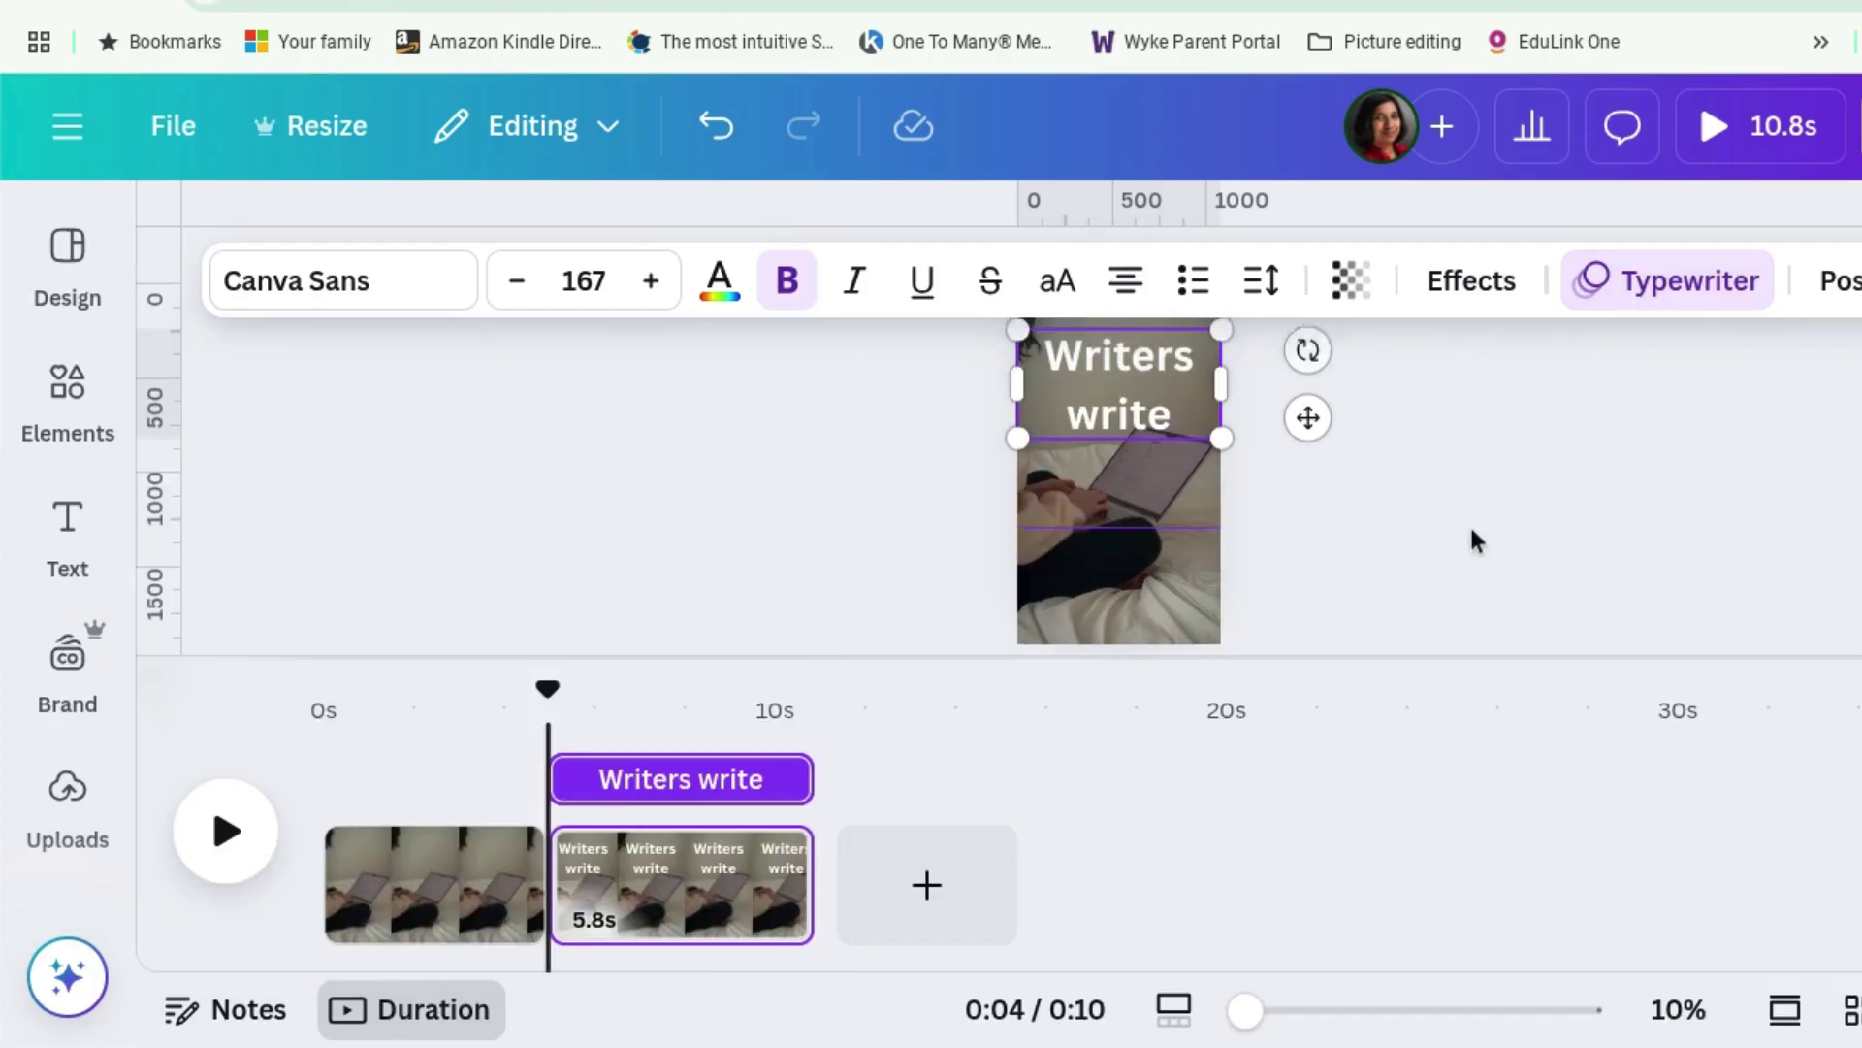
left_click(1472, 540)
left_click(1125, 337)
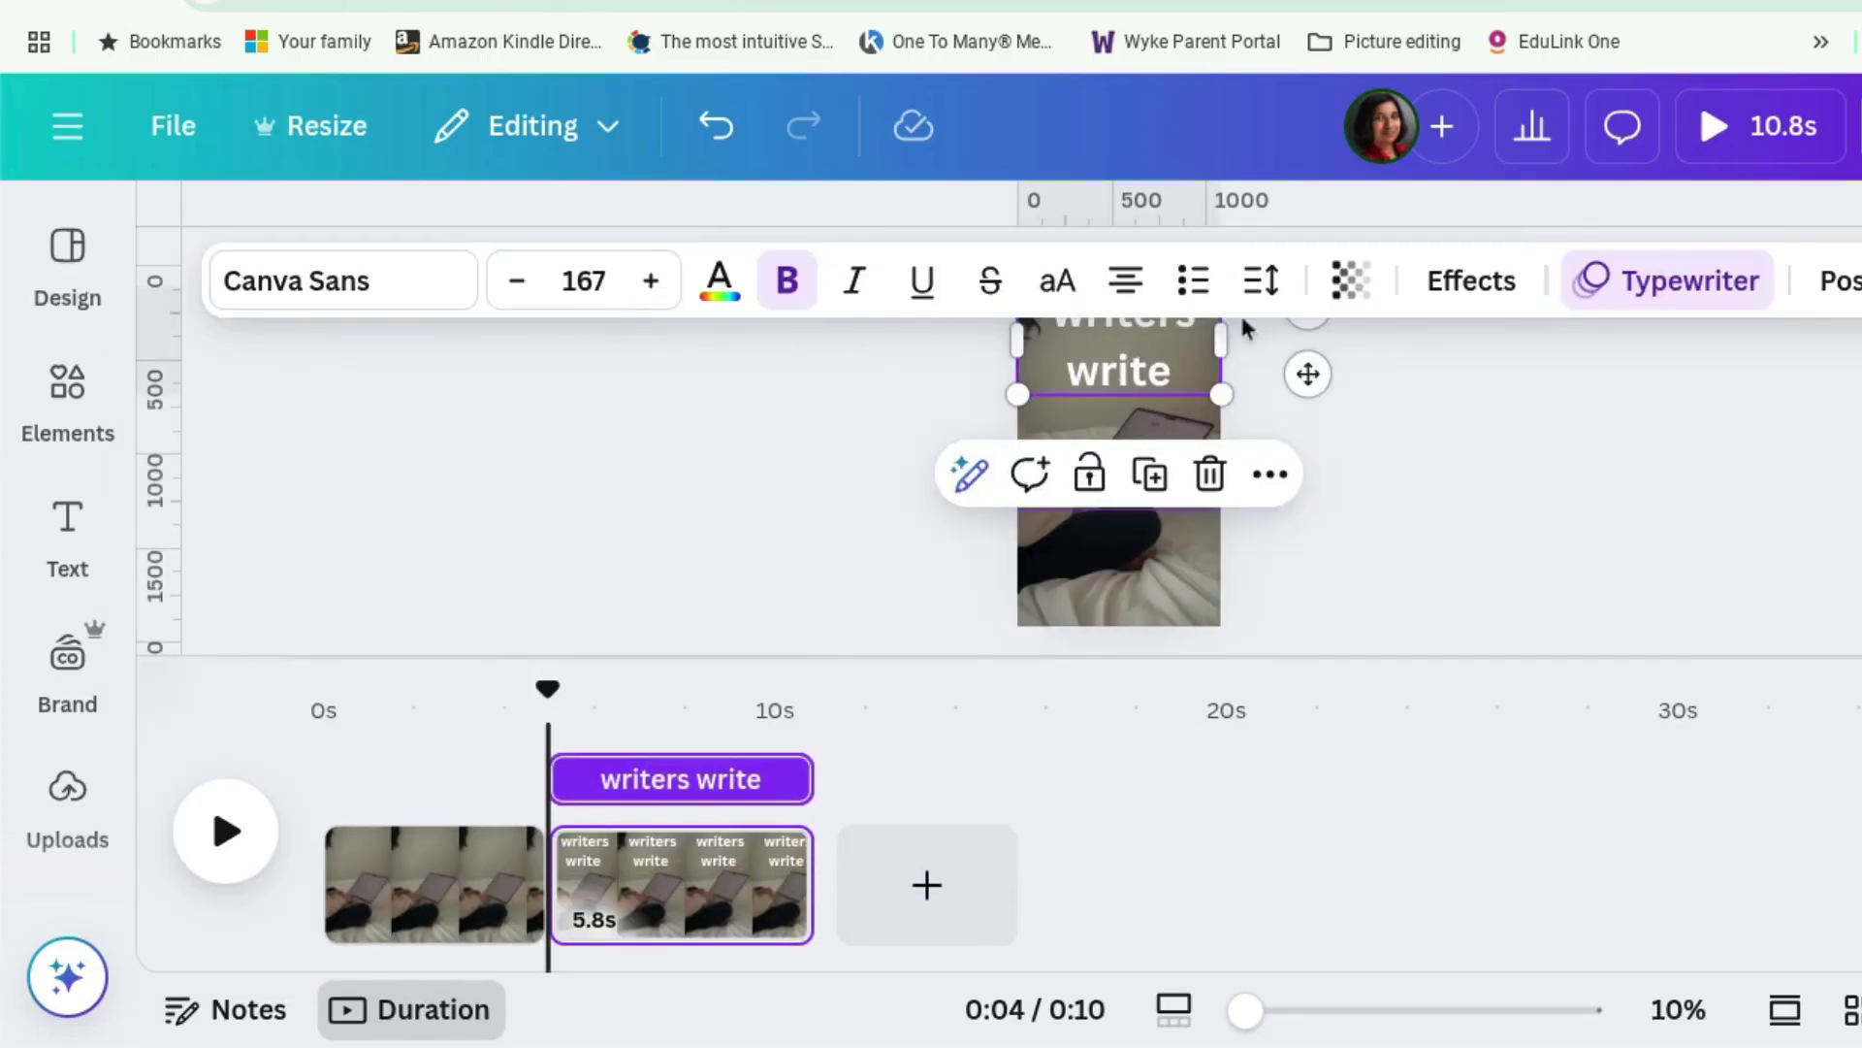
Apply the Shadow text effect to the 'writers write' heading.
left_click(1426, 297)
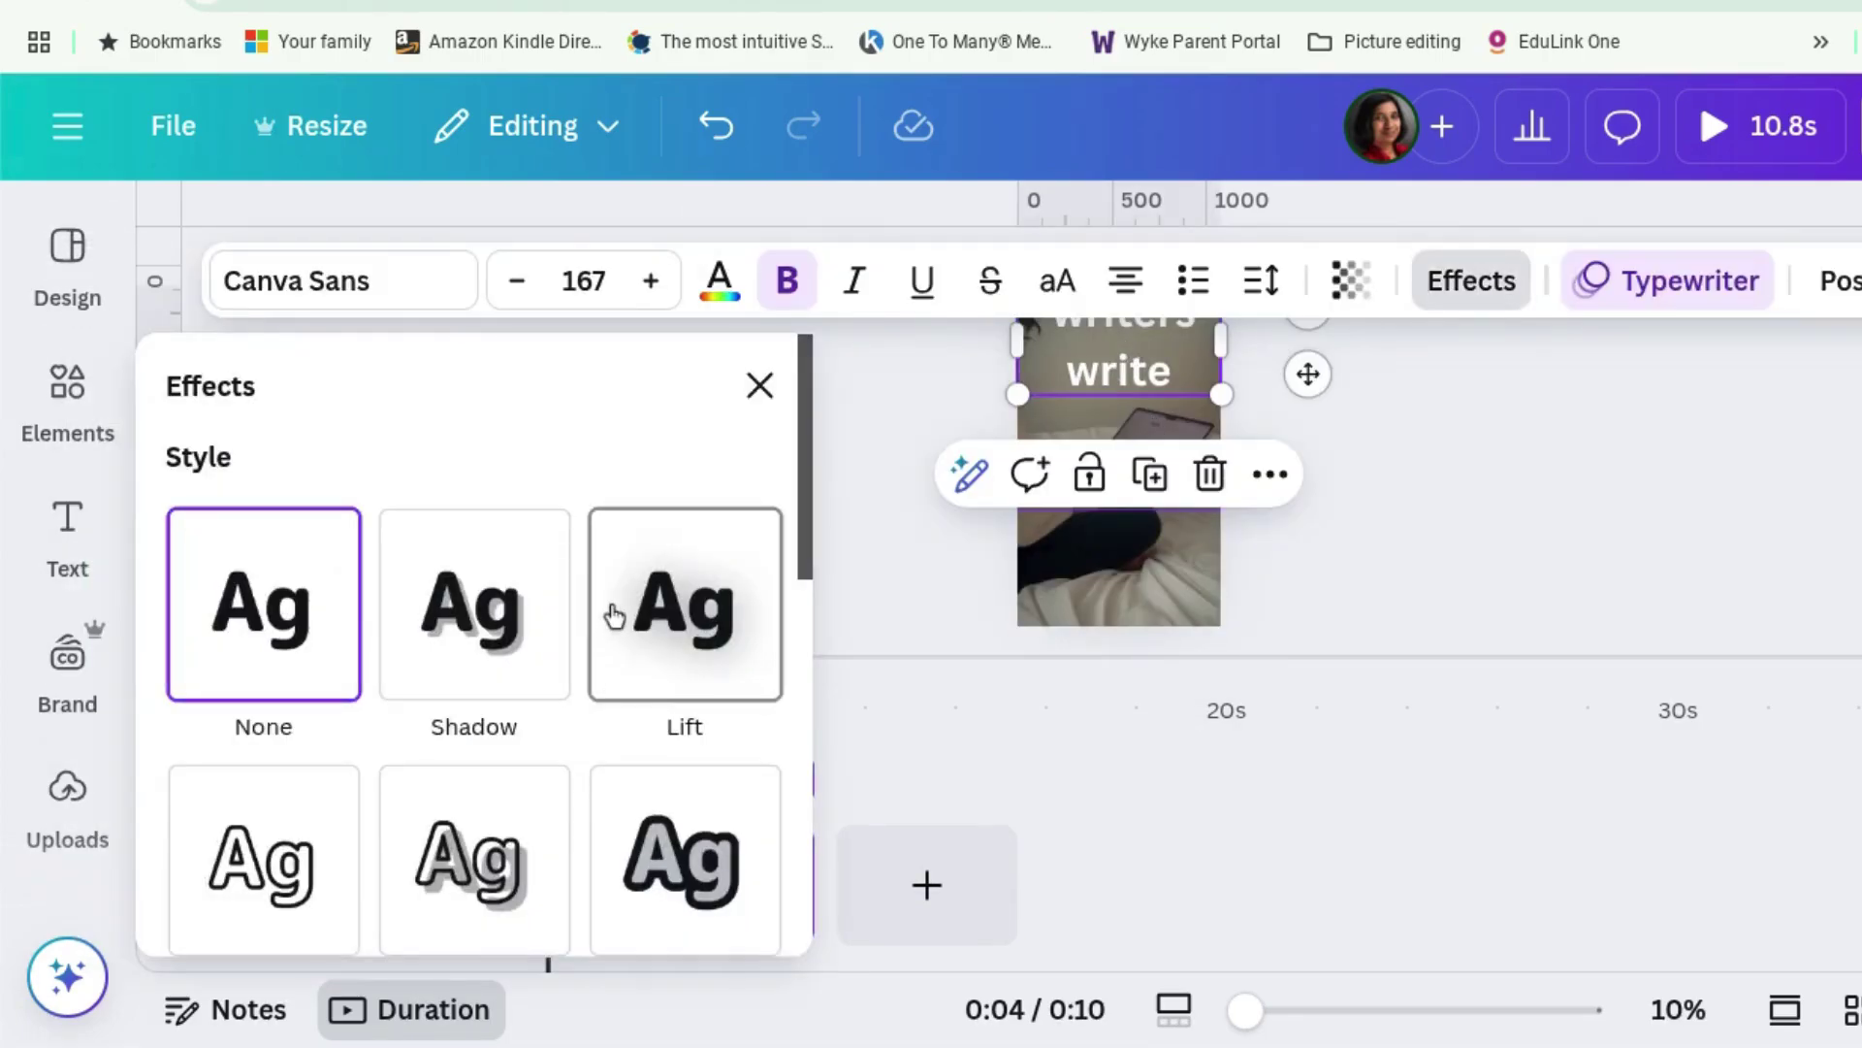
left_click(551, 625)
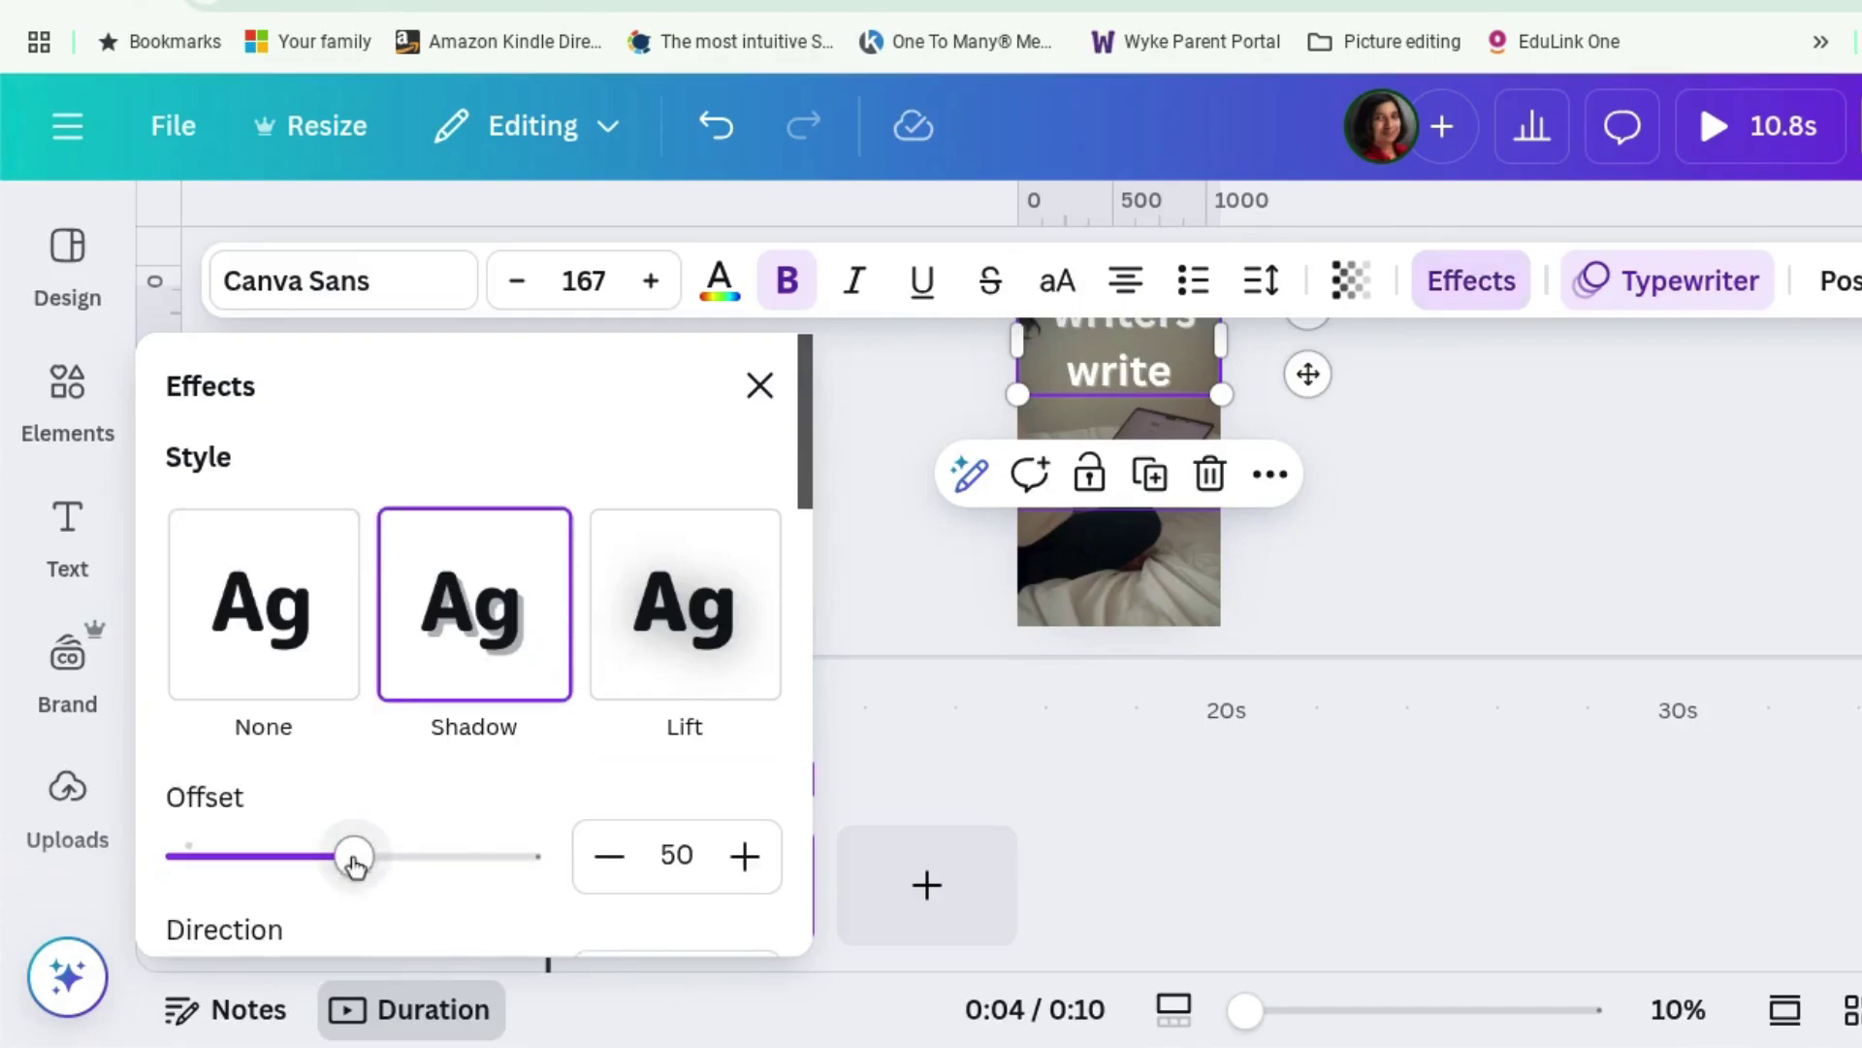
scroll(373, 861, "down", 1)
scroll(391, 866, "up", 1)
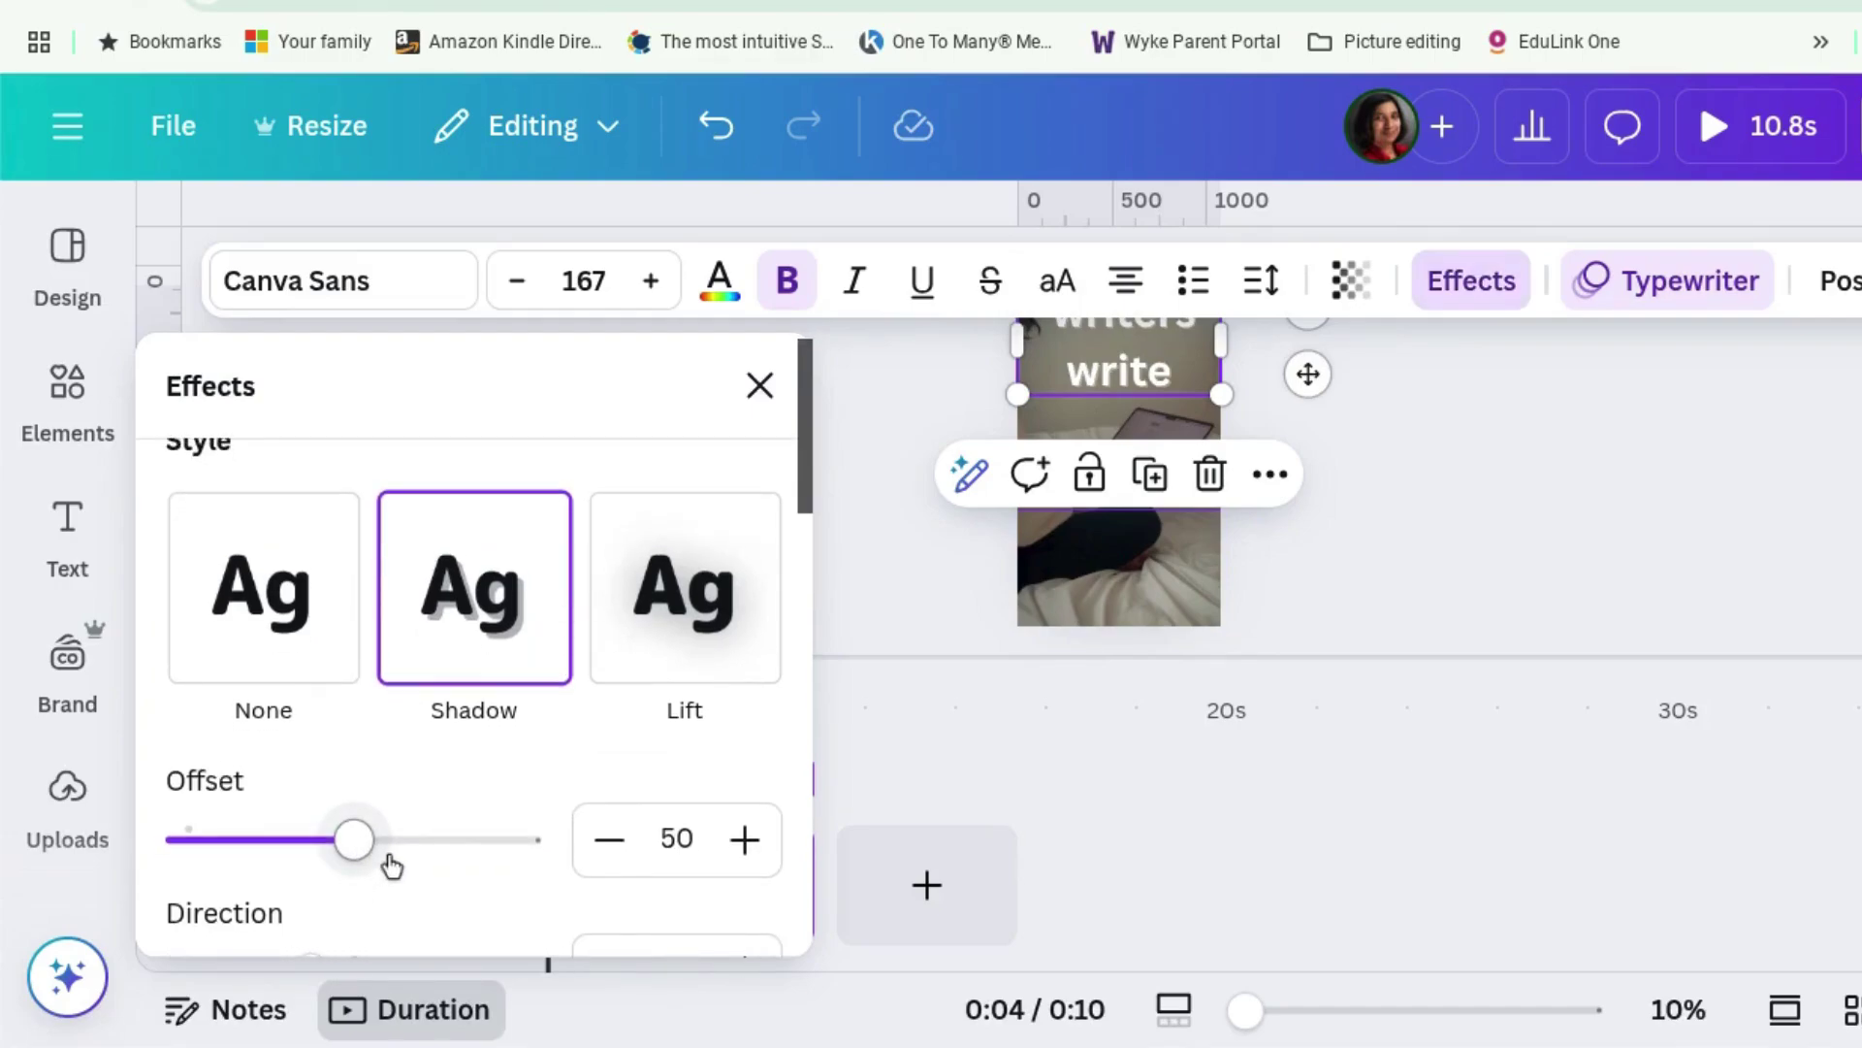
scroll(412, 854, "down", 3)
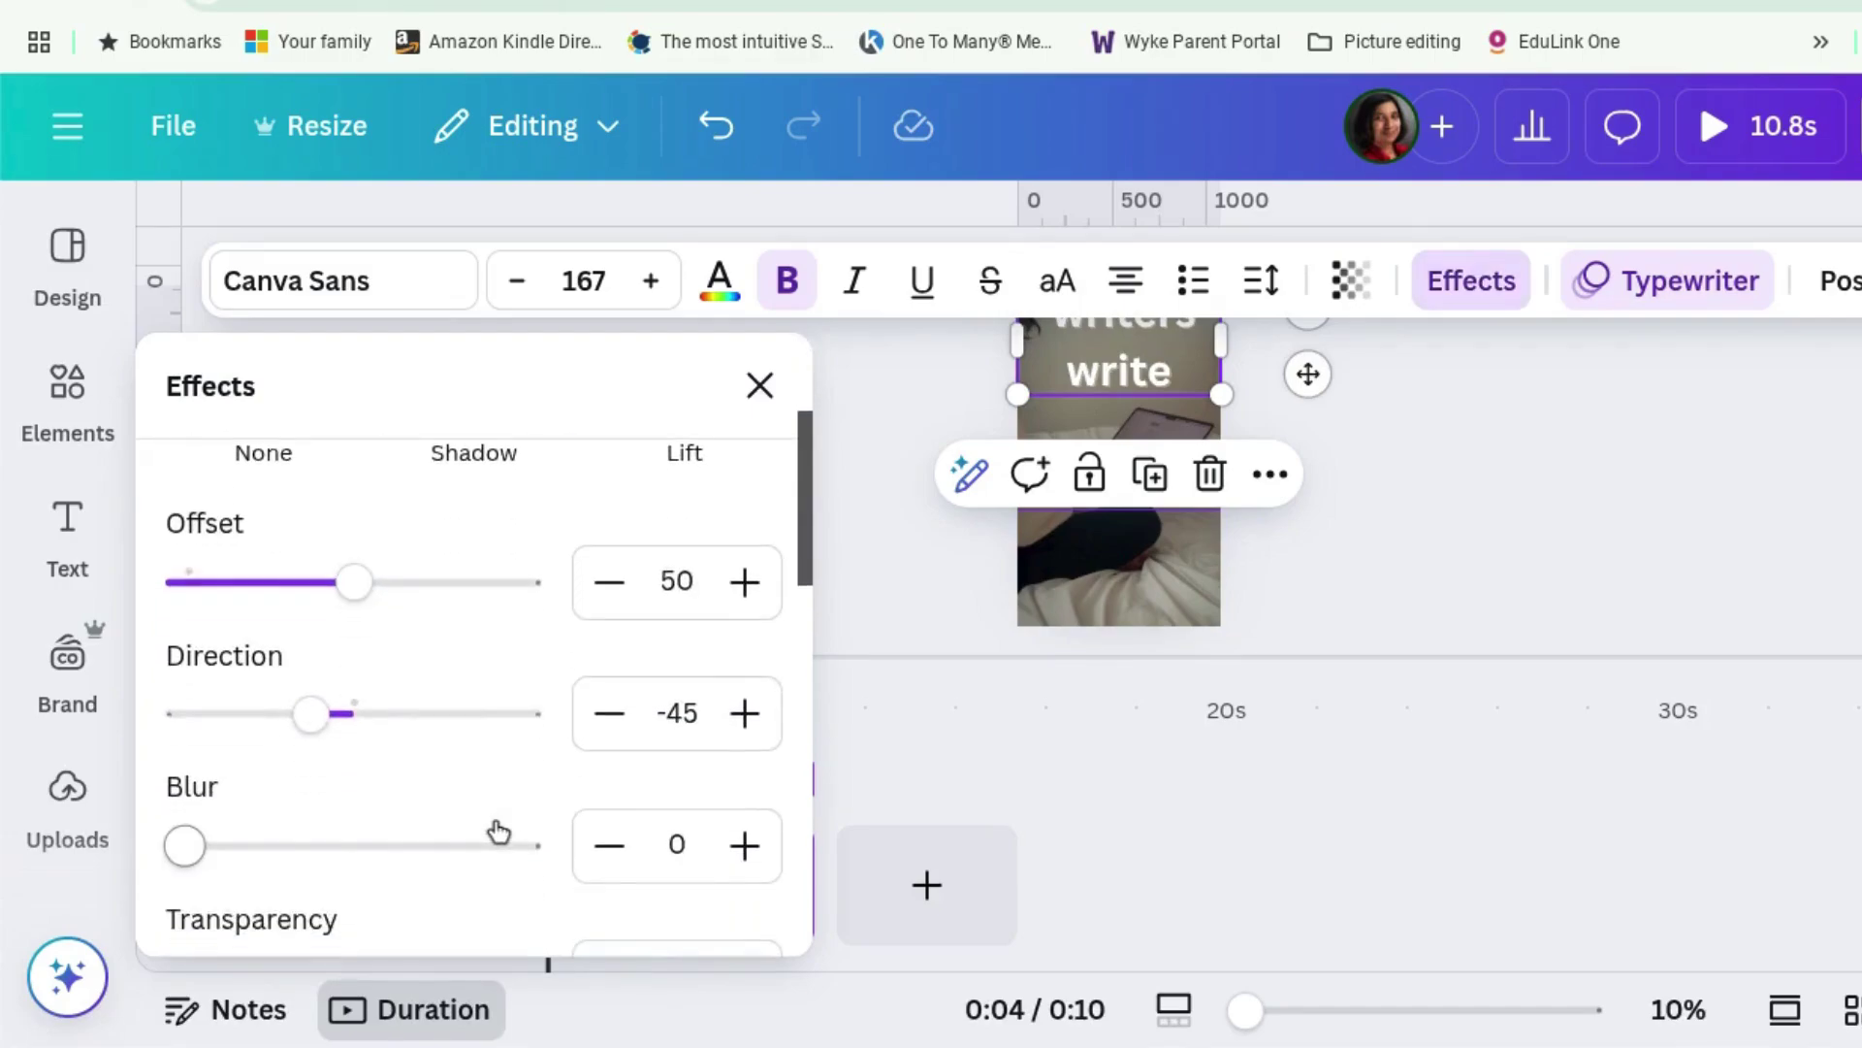
scroll(499, 831, "up", 3)
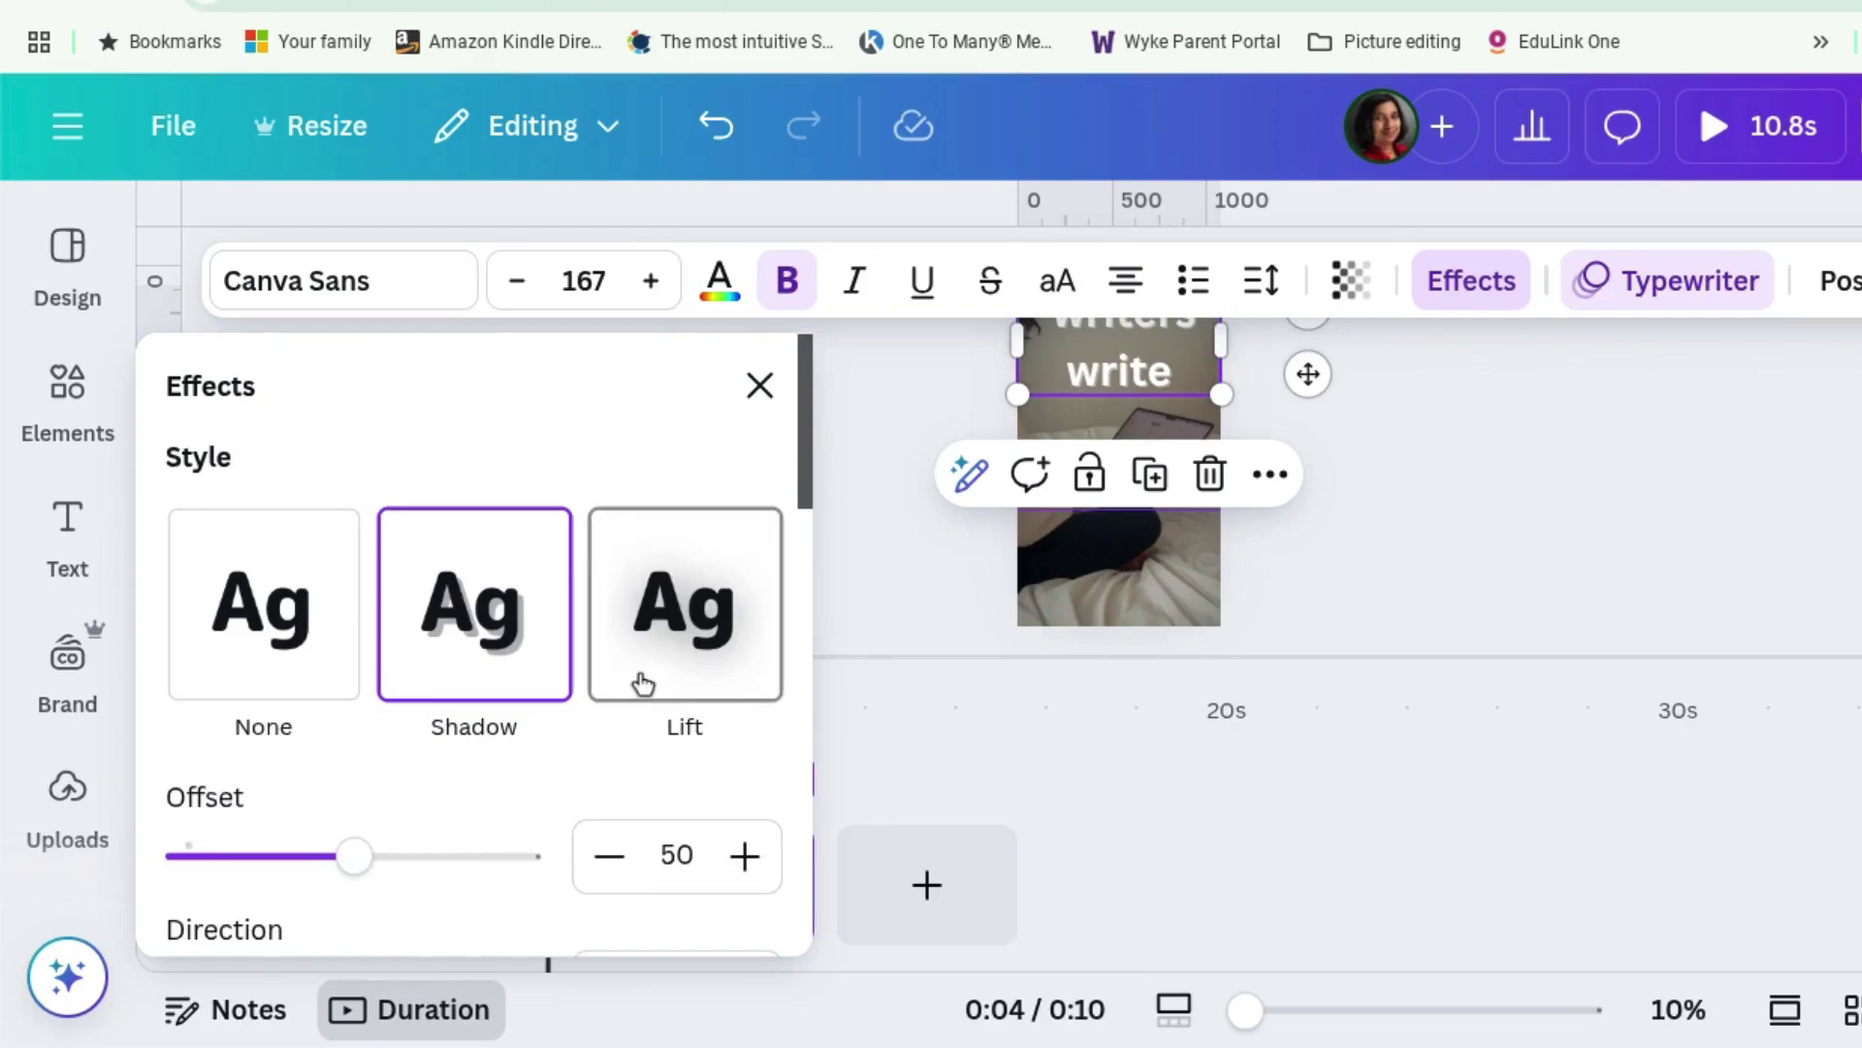
Try Lift, Neon, Glitch and Echo, then settle on Shadow with offset 50, direction -45.
left_click(643, 684)
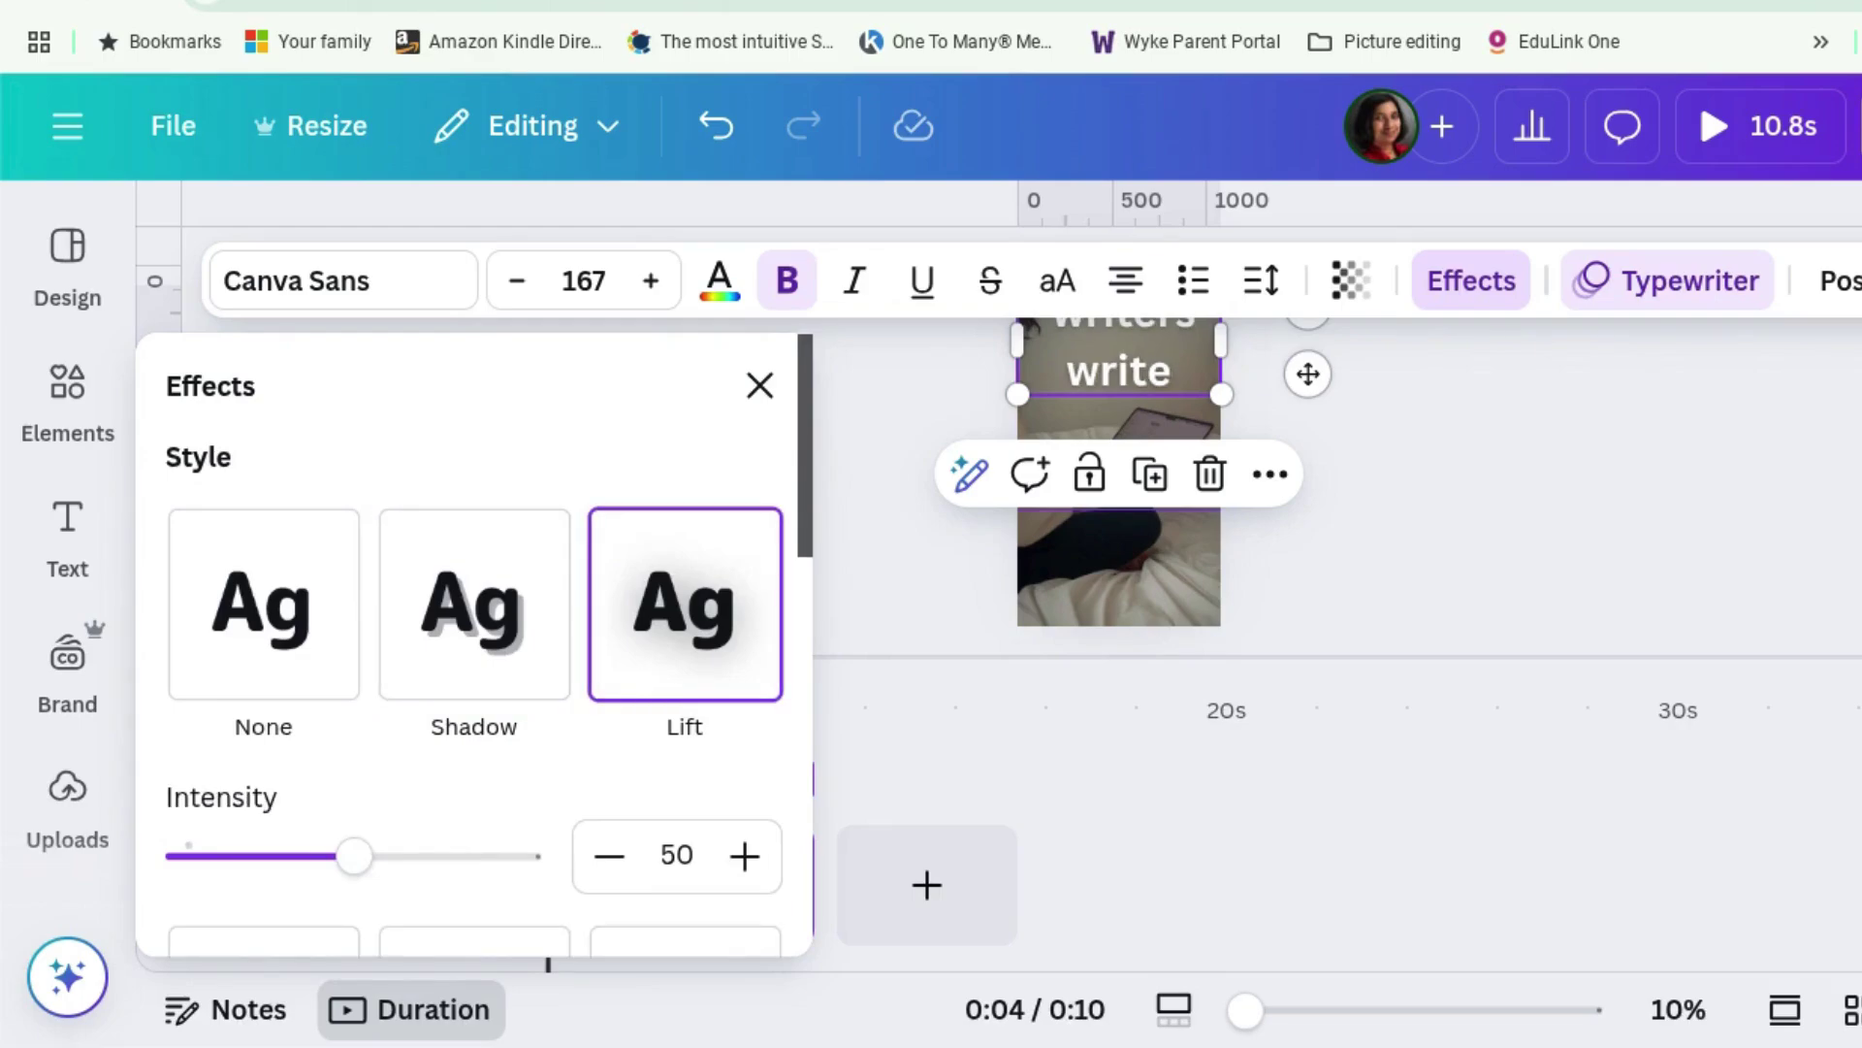
scroll(340, 755, "down", 5)
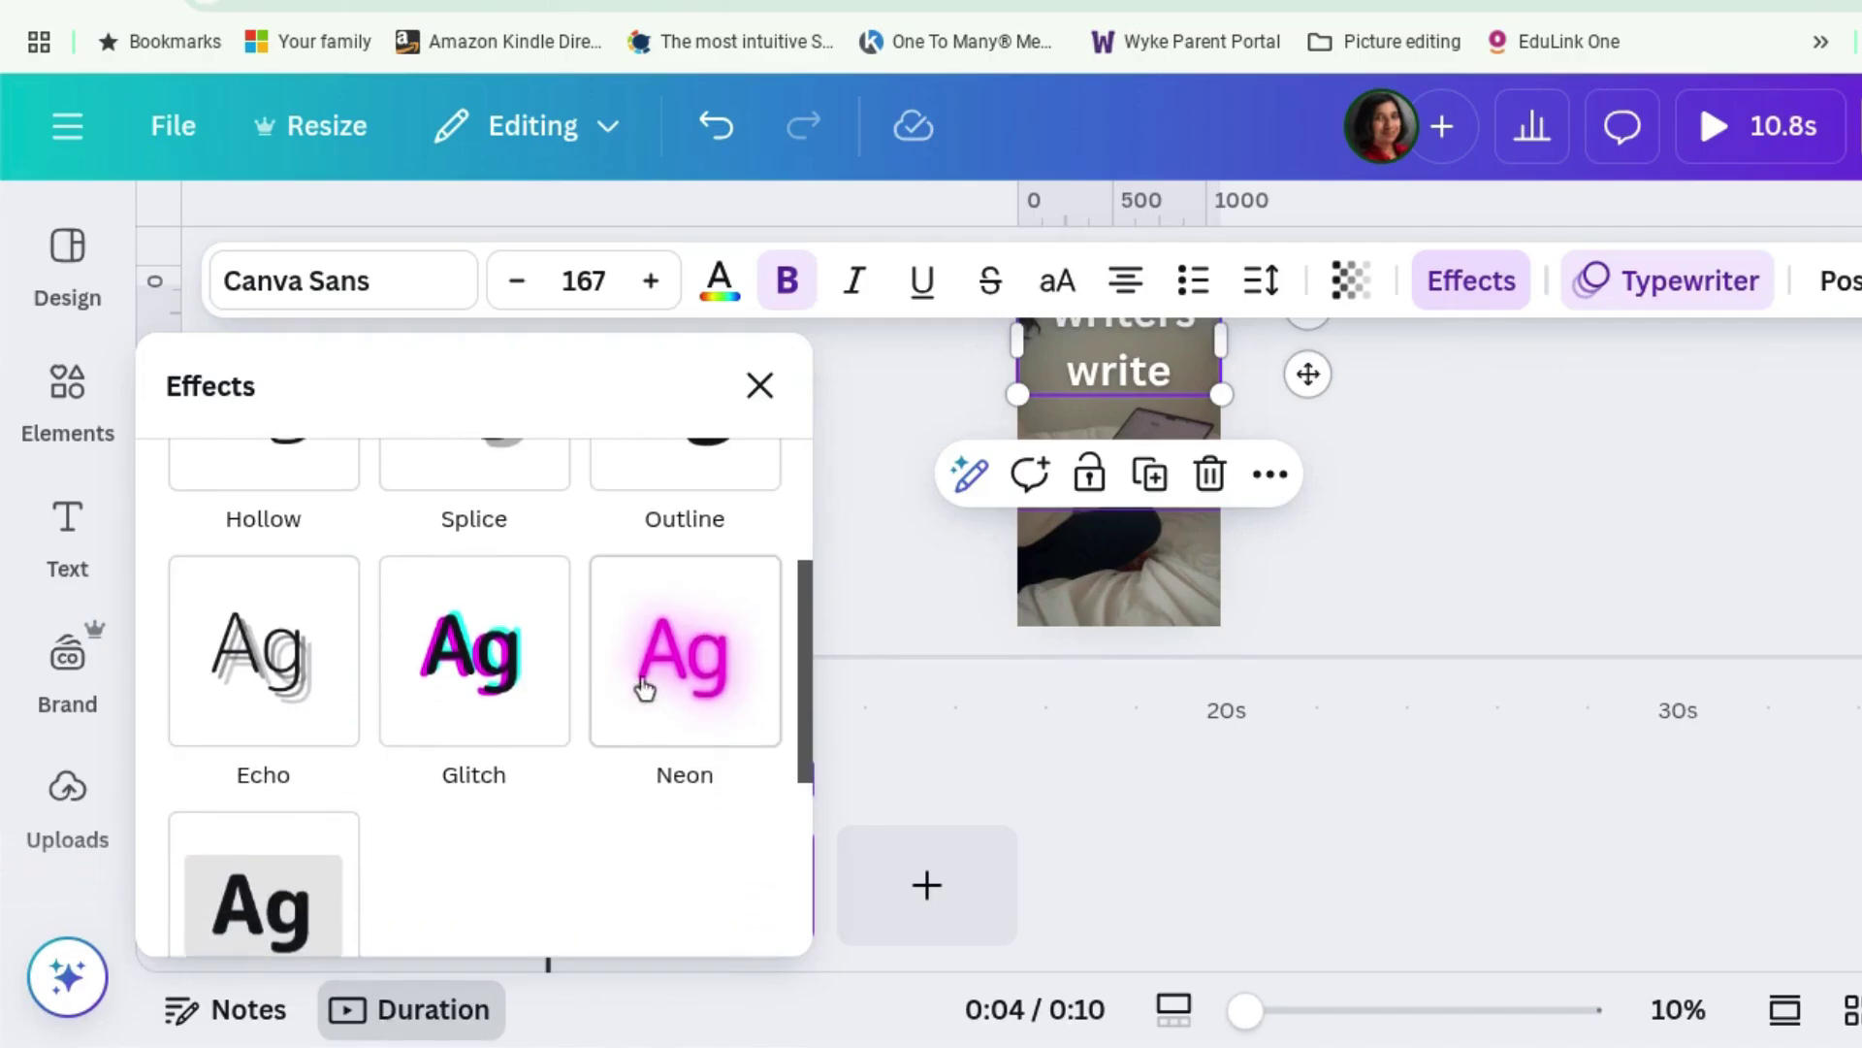
left_click(648, 685)
left_click(539, 691)
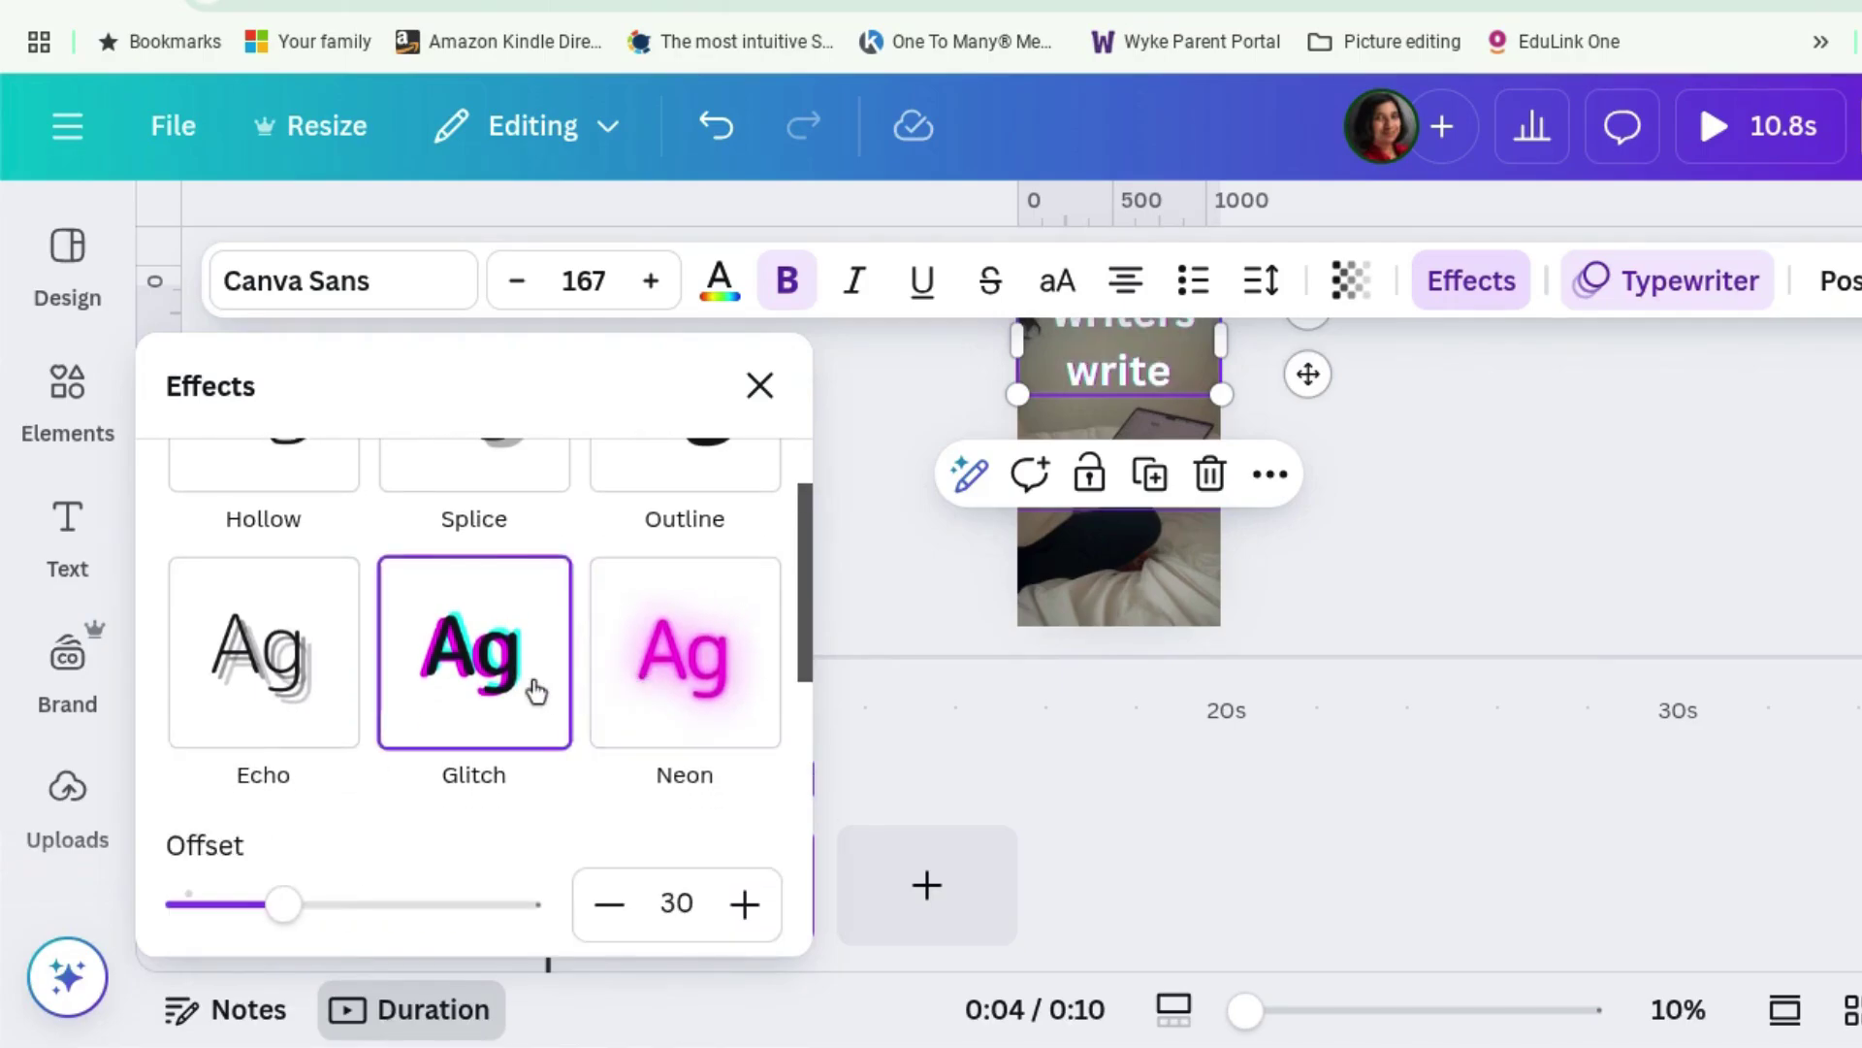
left_click(337, 694)
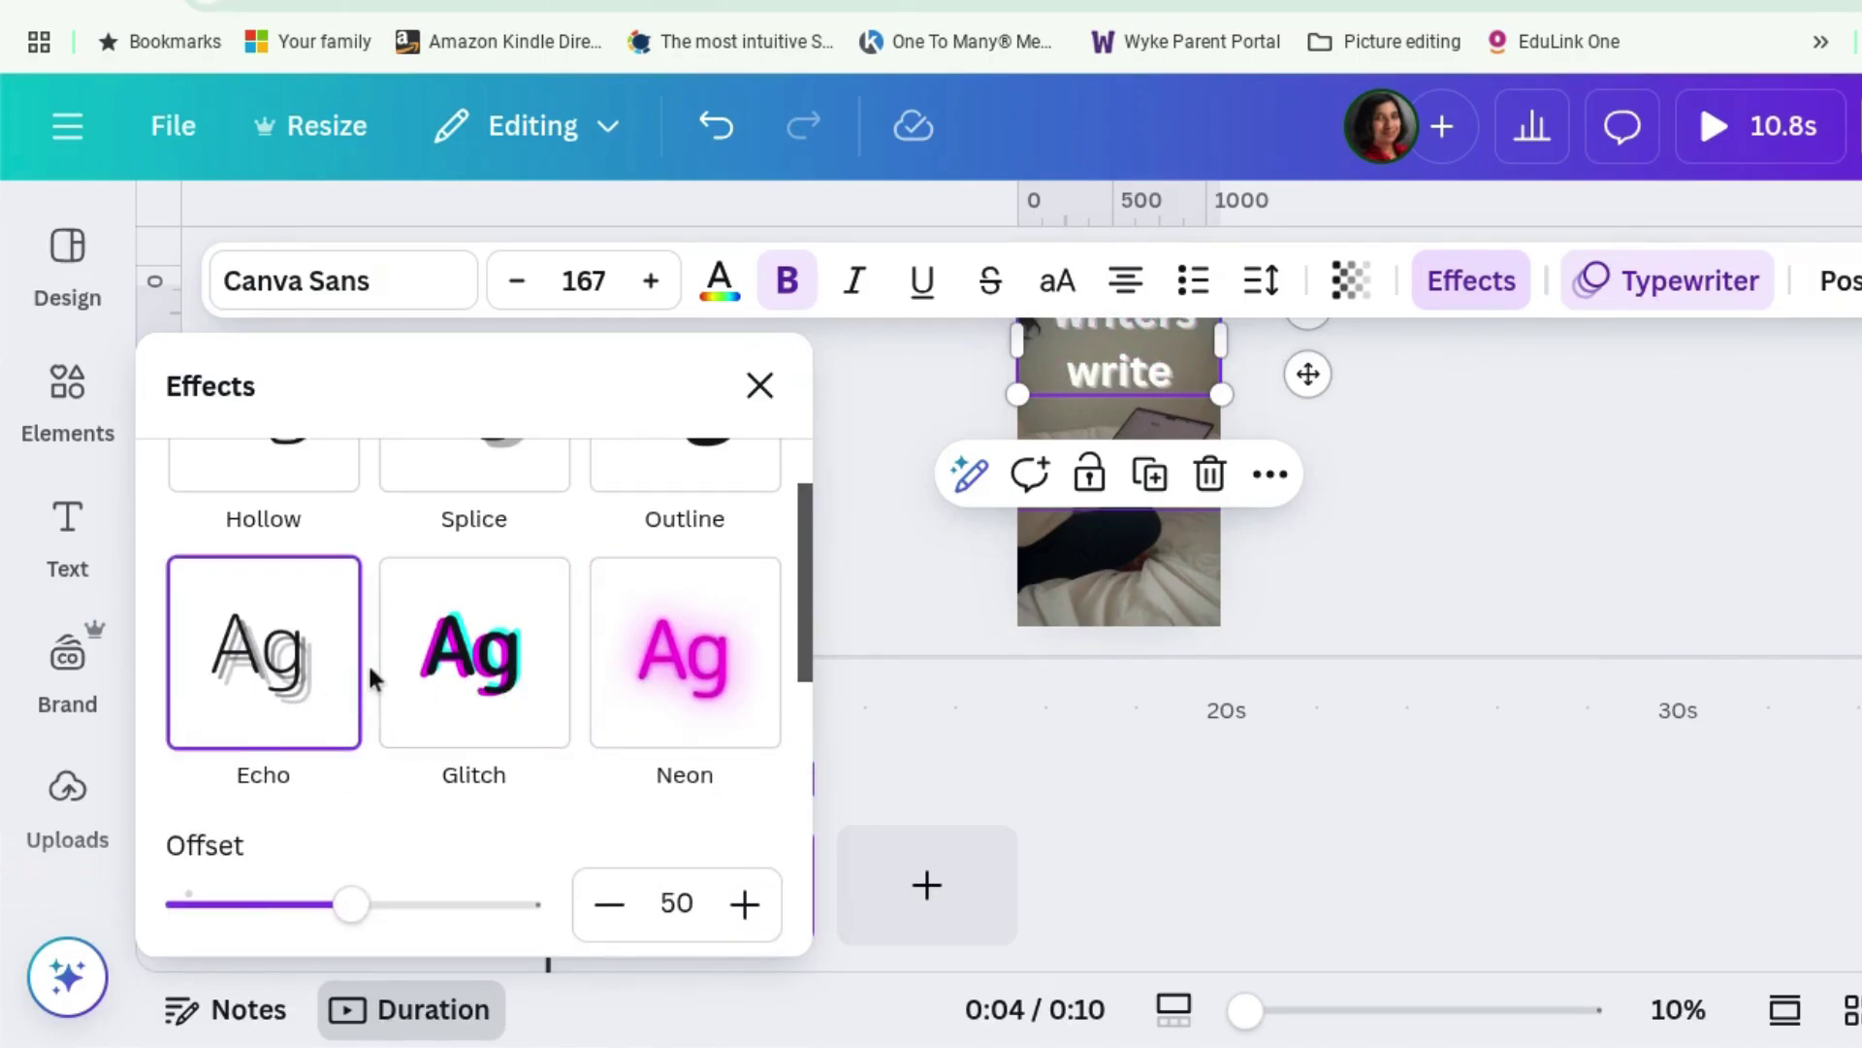
scroll(368, 661, "up", 4)
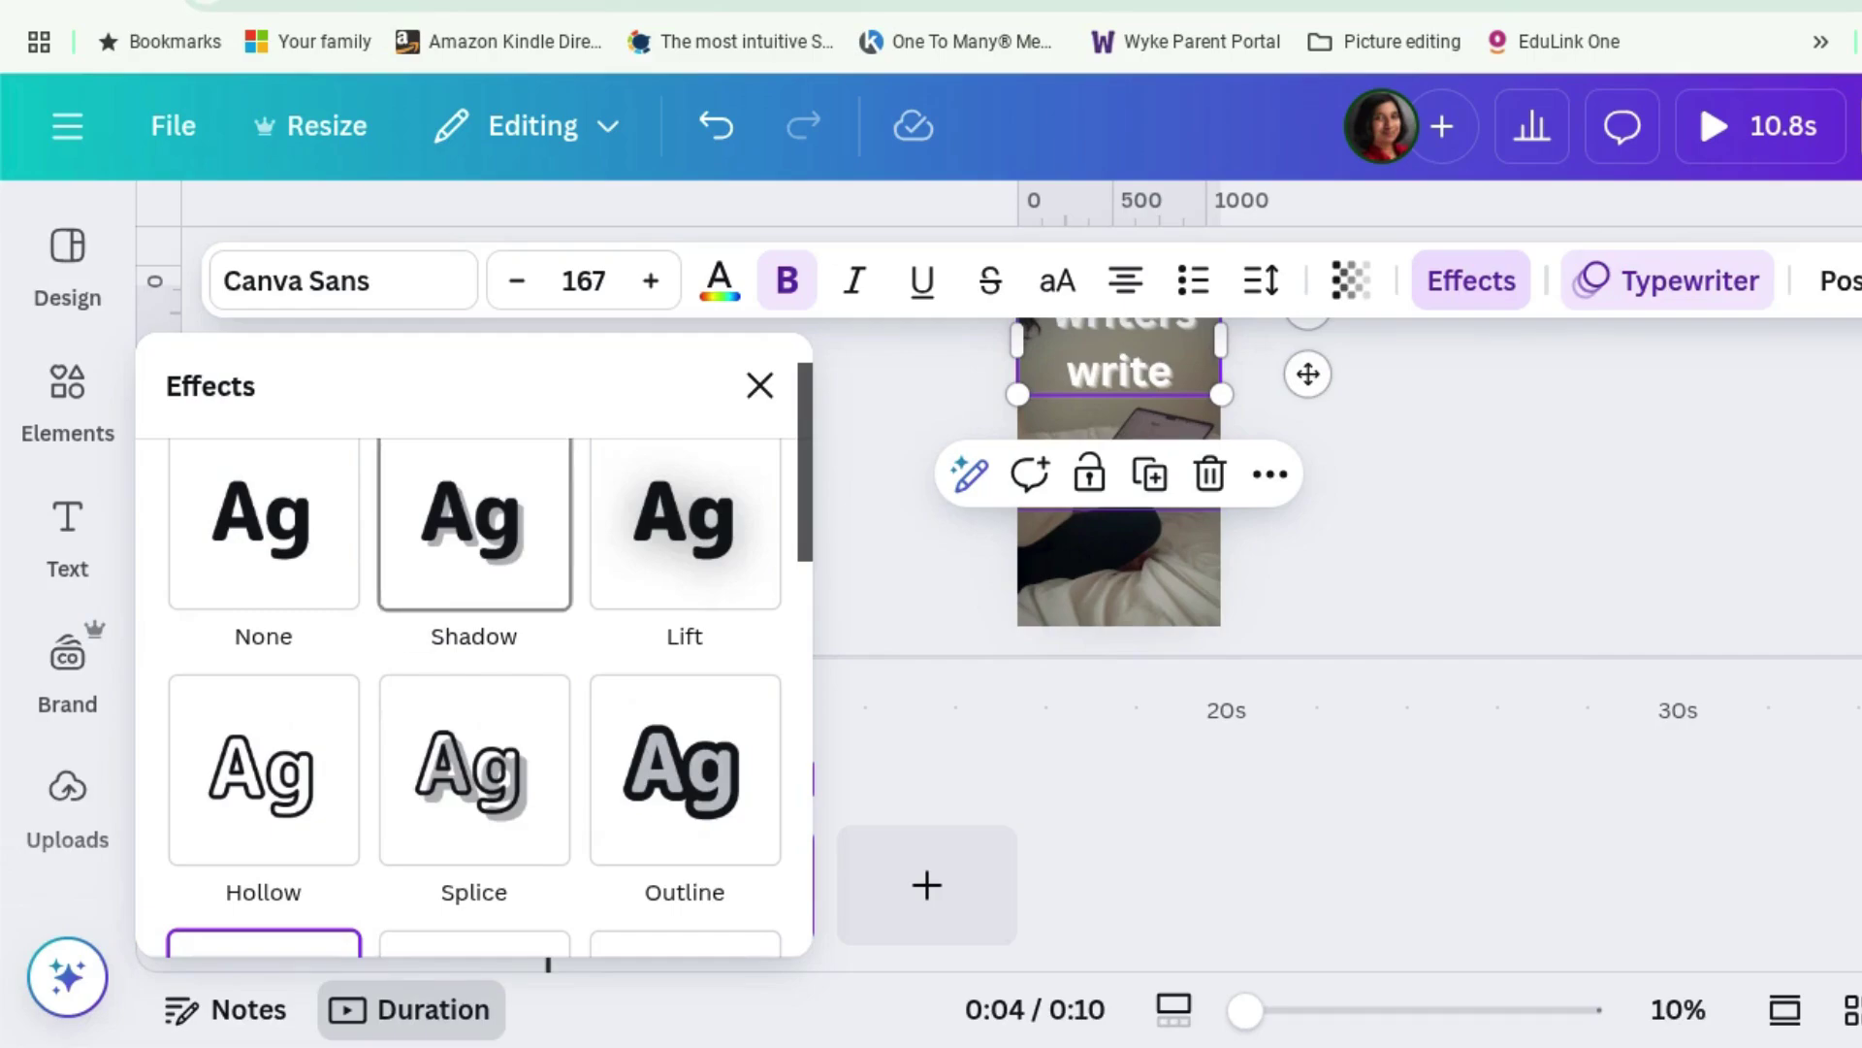
left_click(426, 584)
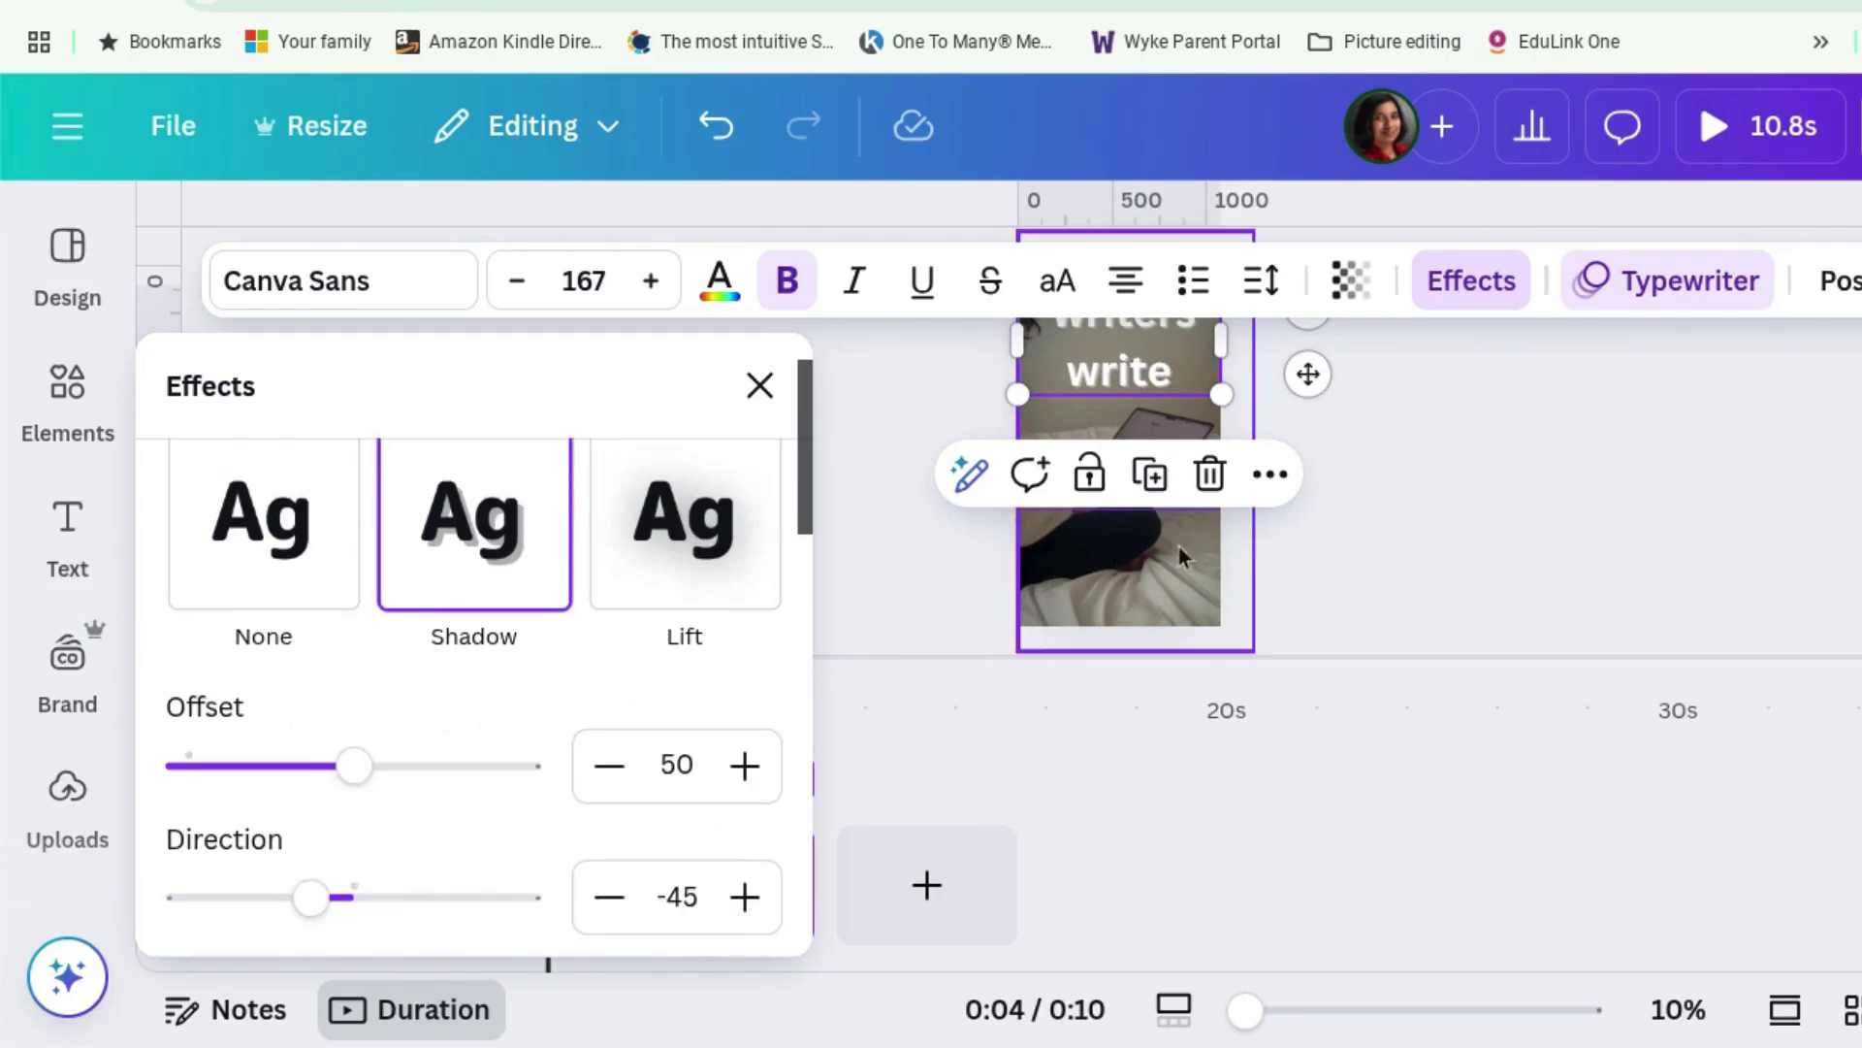
left_click(1464, 456)
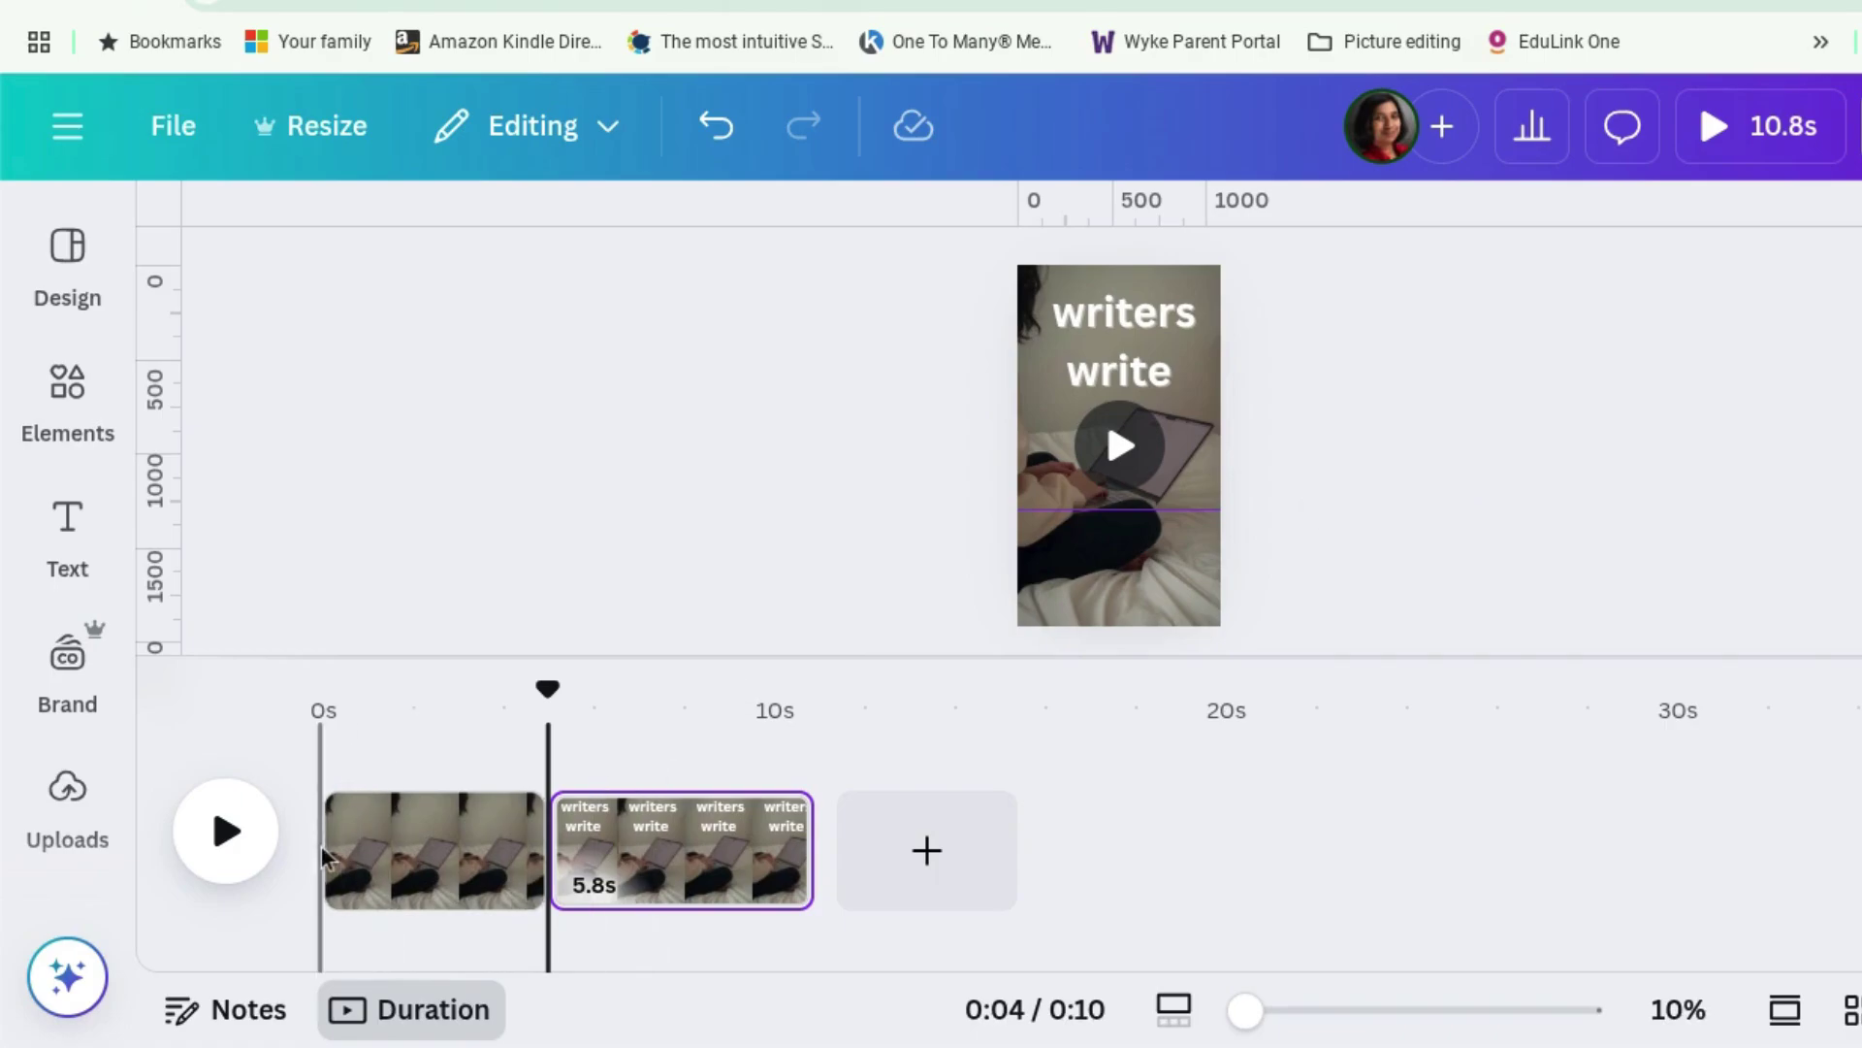
Preview the video, then select the 'writers write' heading to show its timeline layer.
left_click(229, 835)
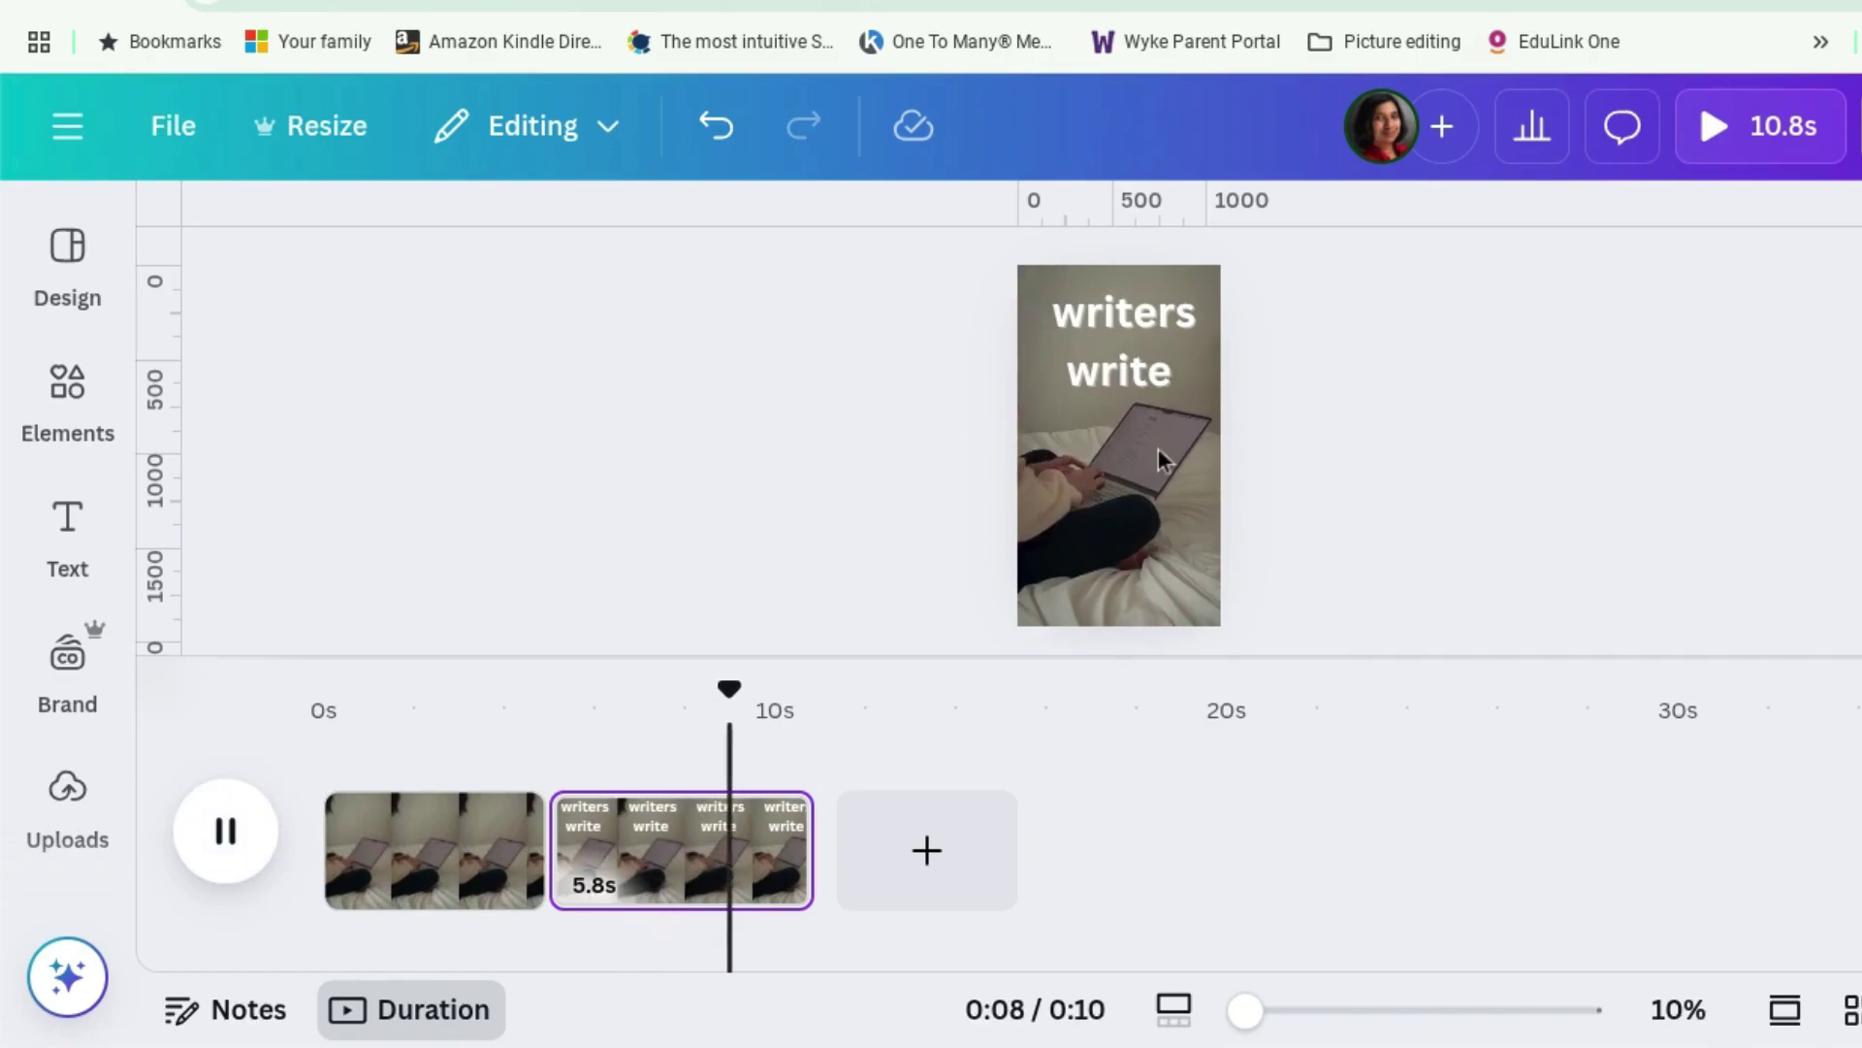
left_click(1137, 335)
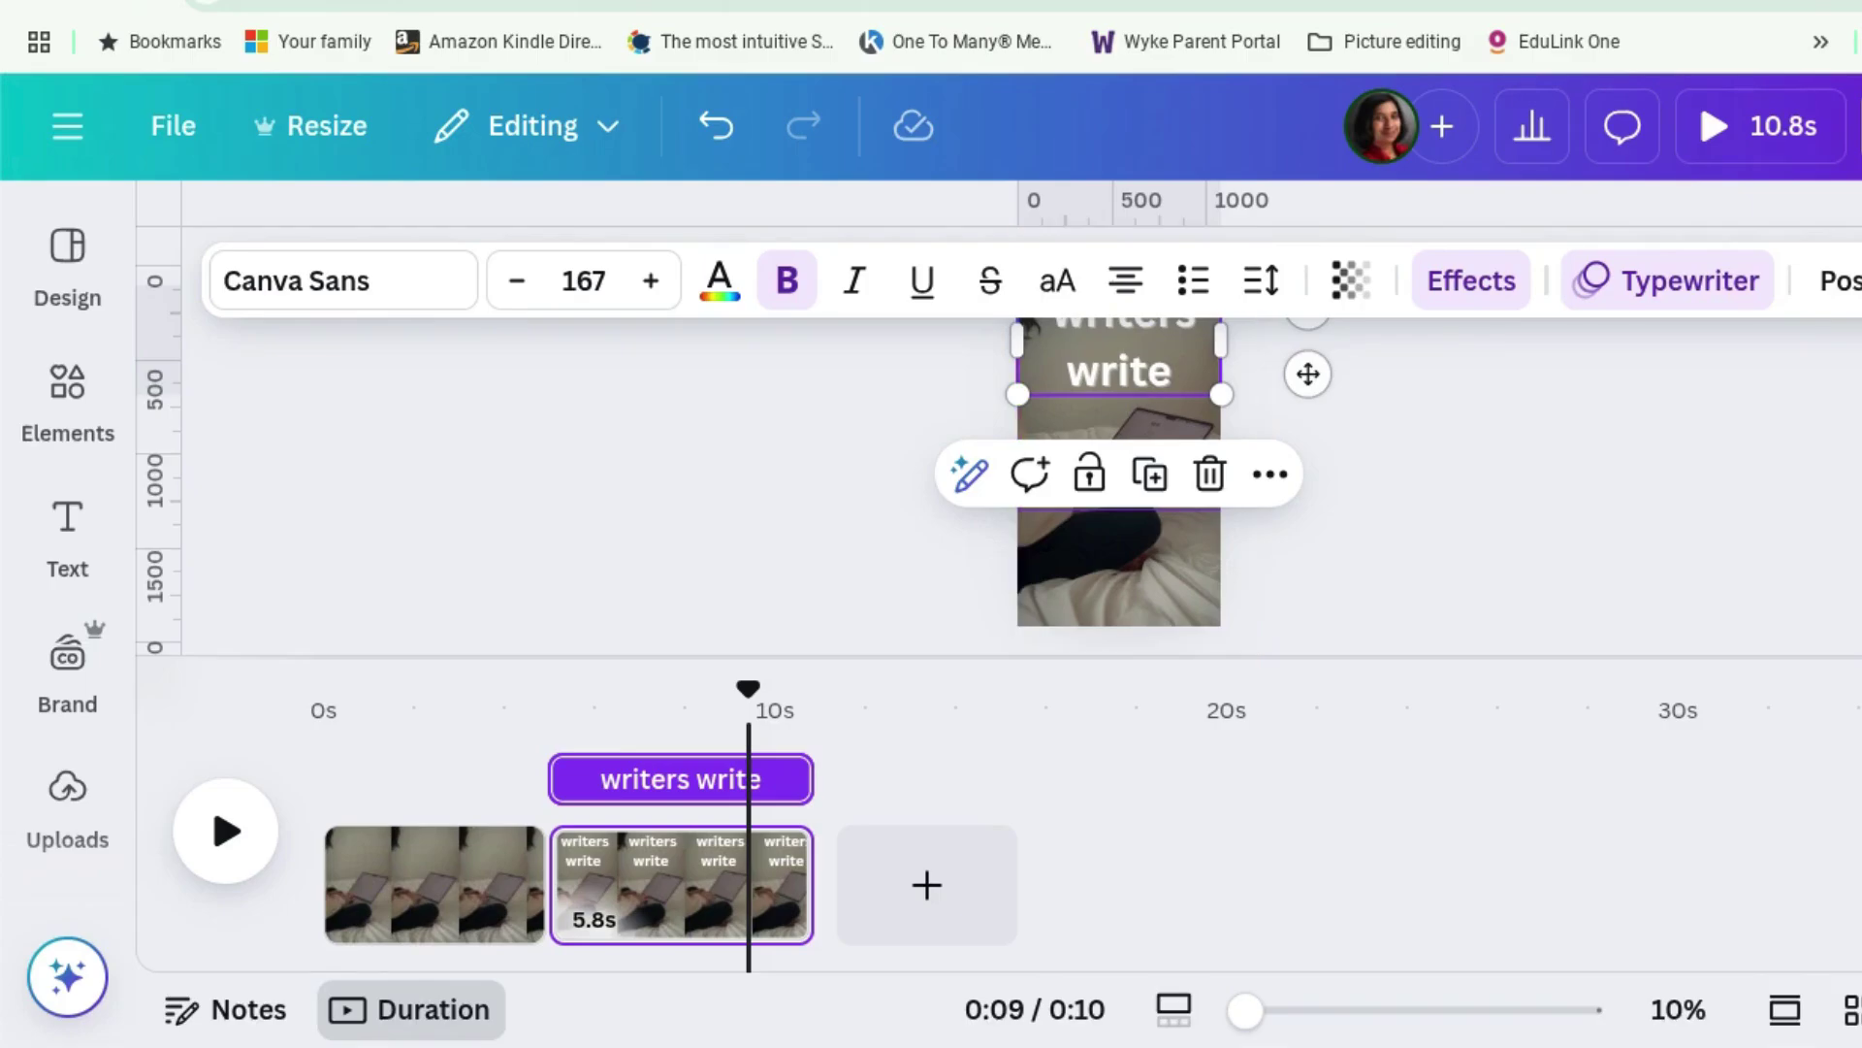
Trim the 'writers write' text layer to 4.5 seconds and preview the timing.
right_click(1182, 406)
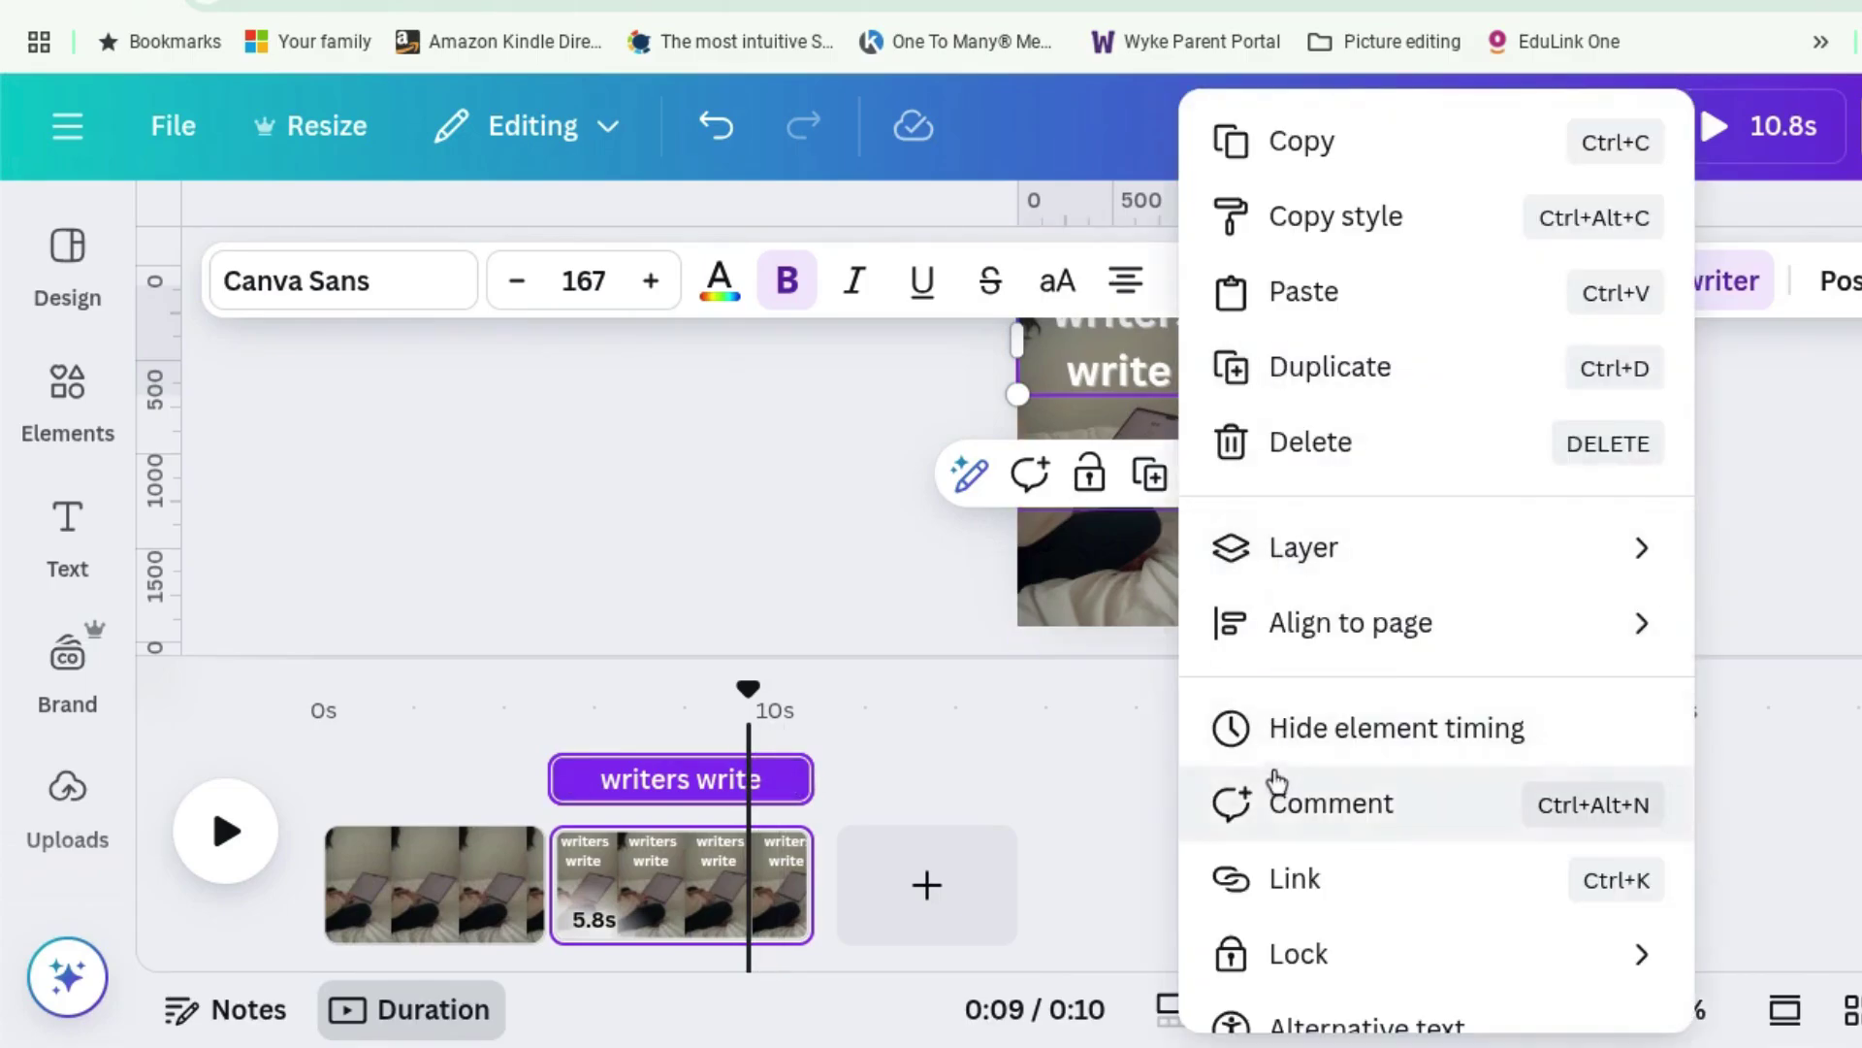
left_click(558, 778)
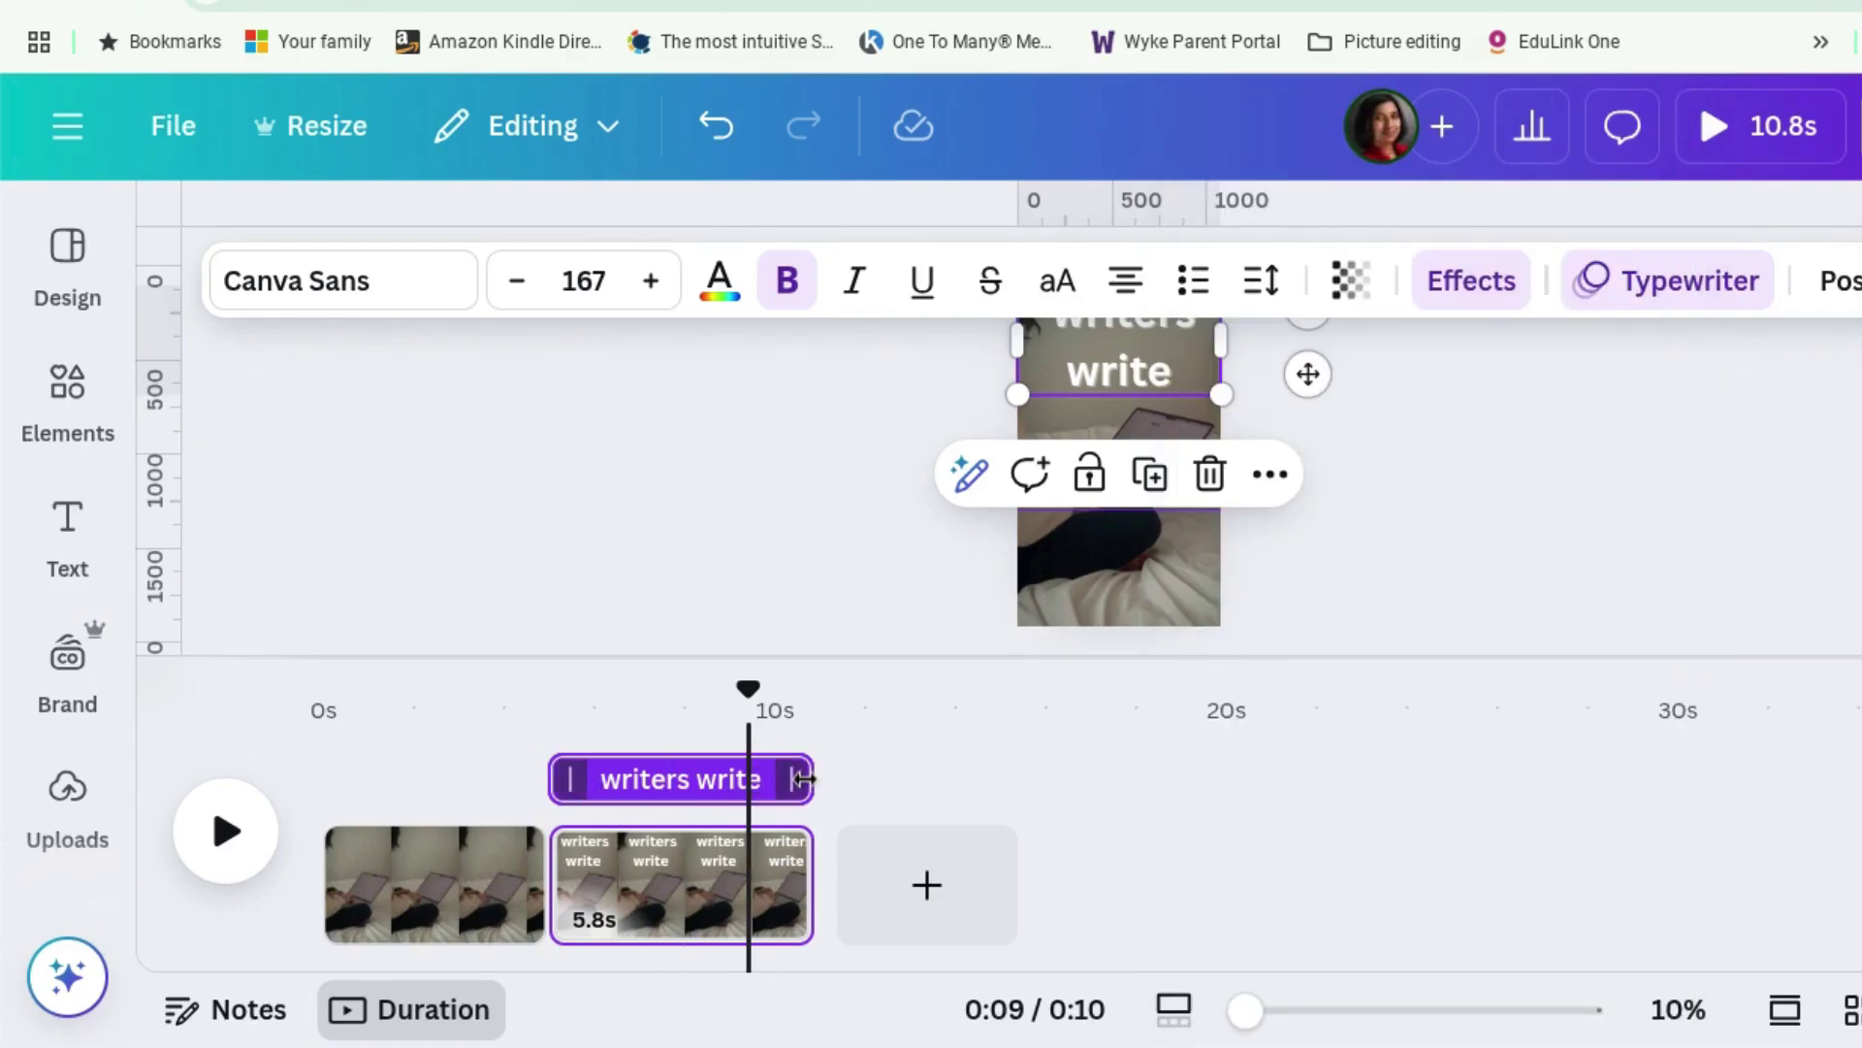
left_click_drag(795, 776, 734, 777)
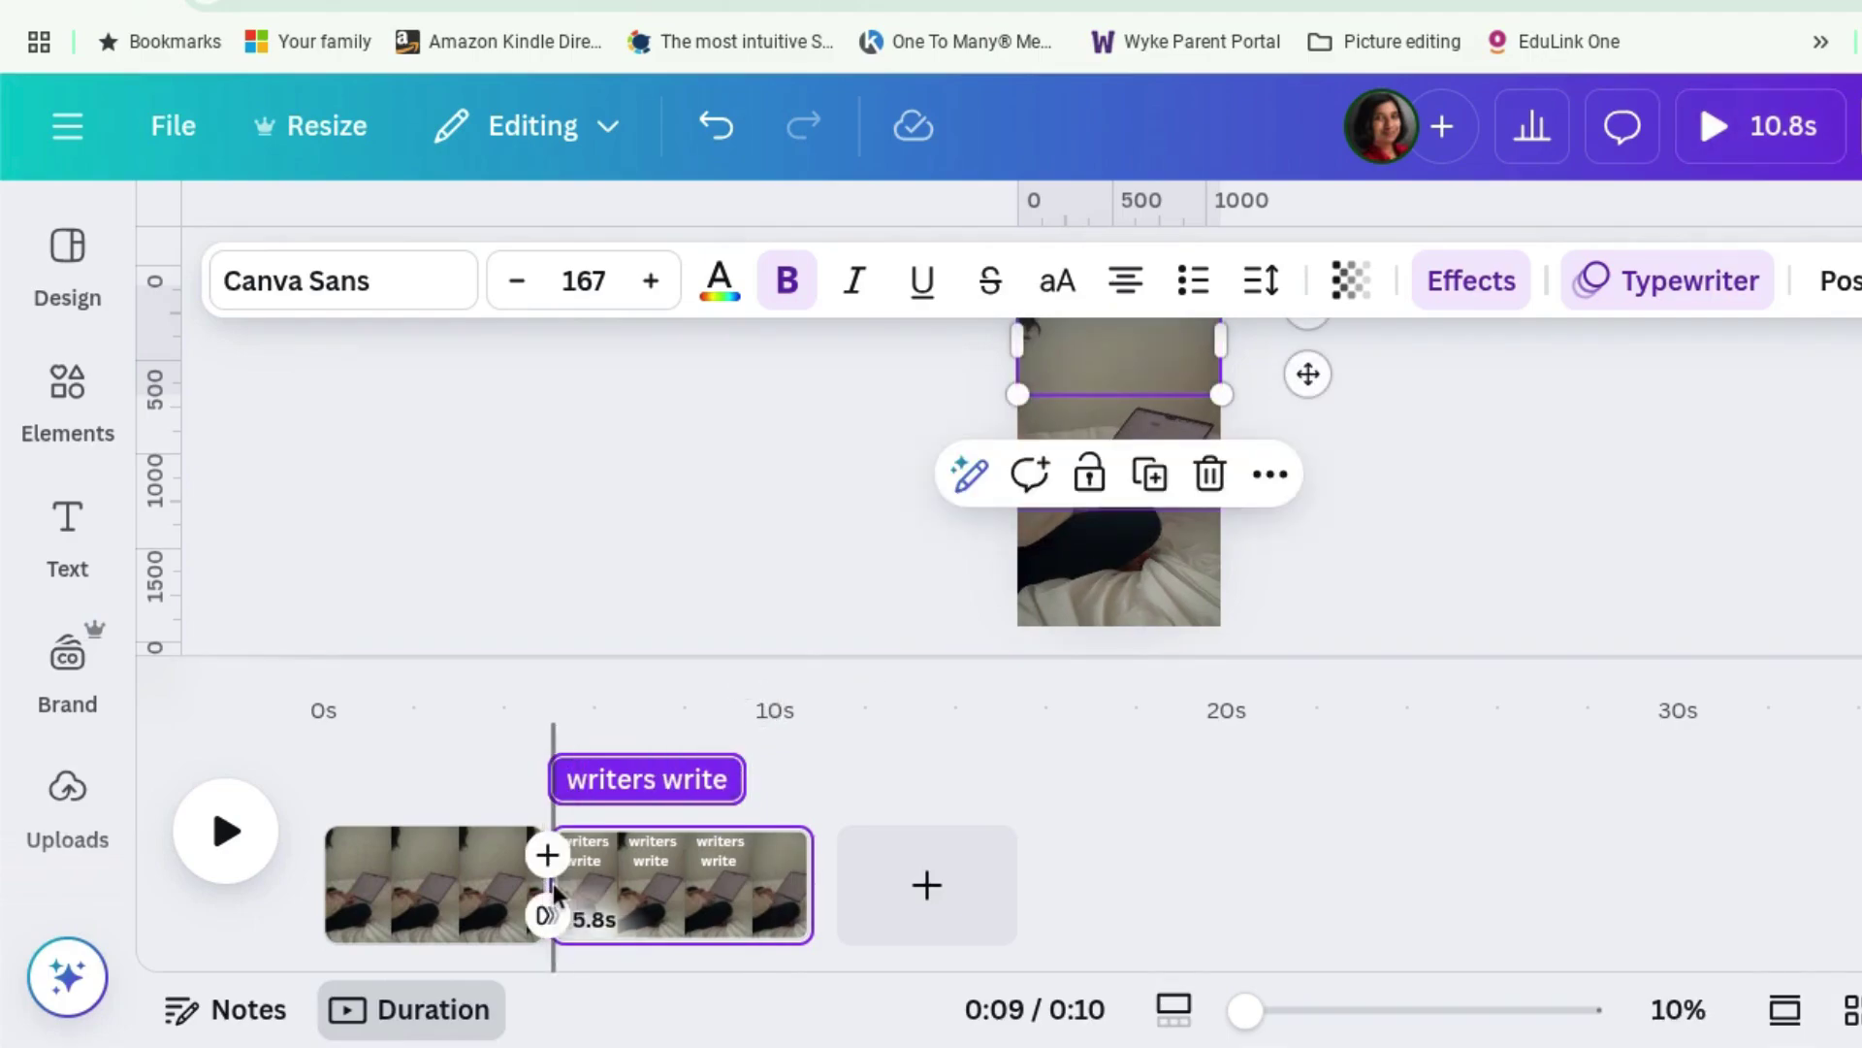
key("space")
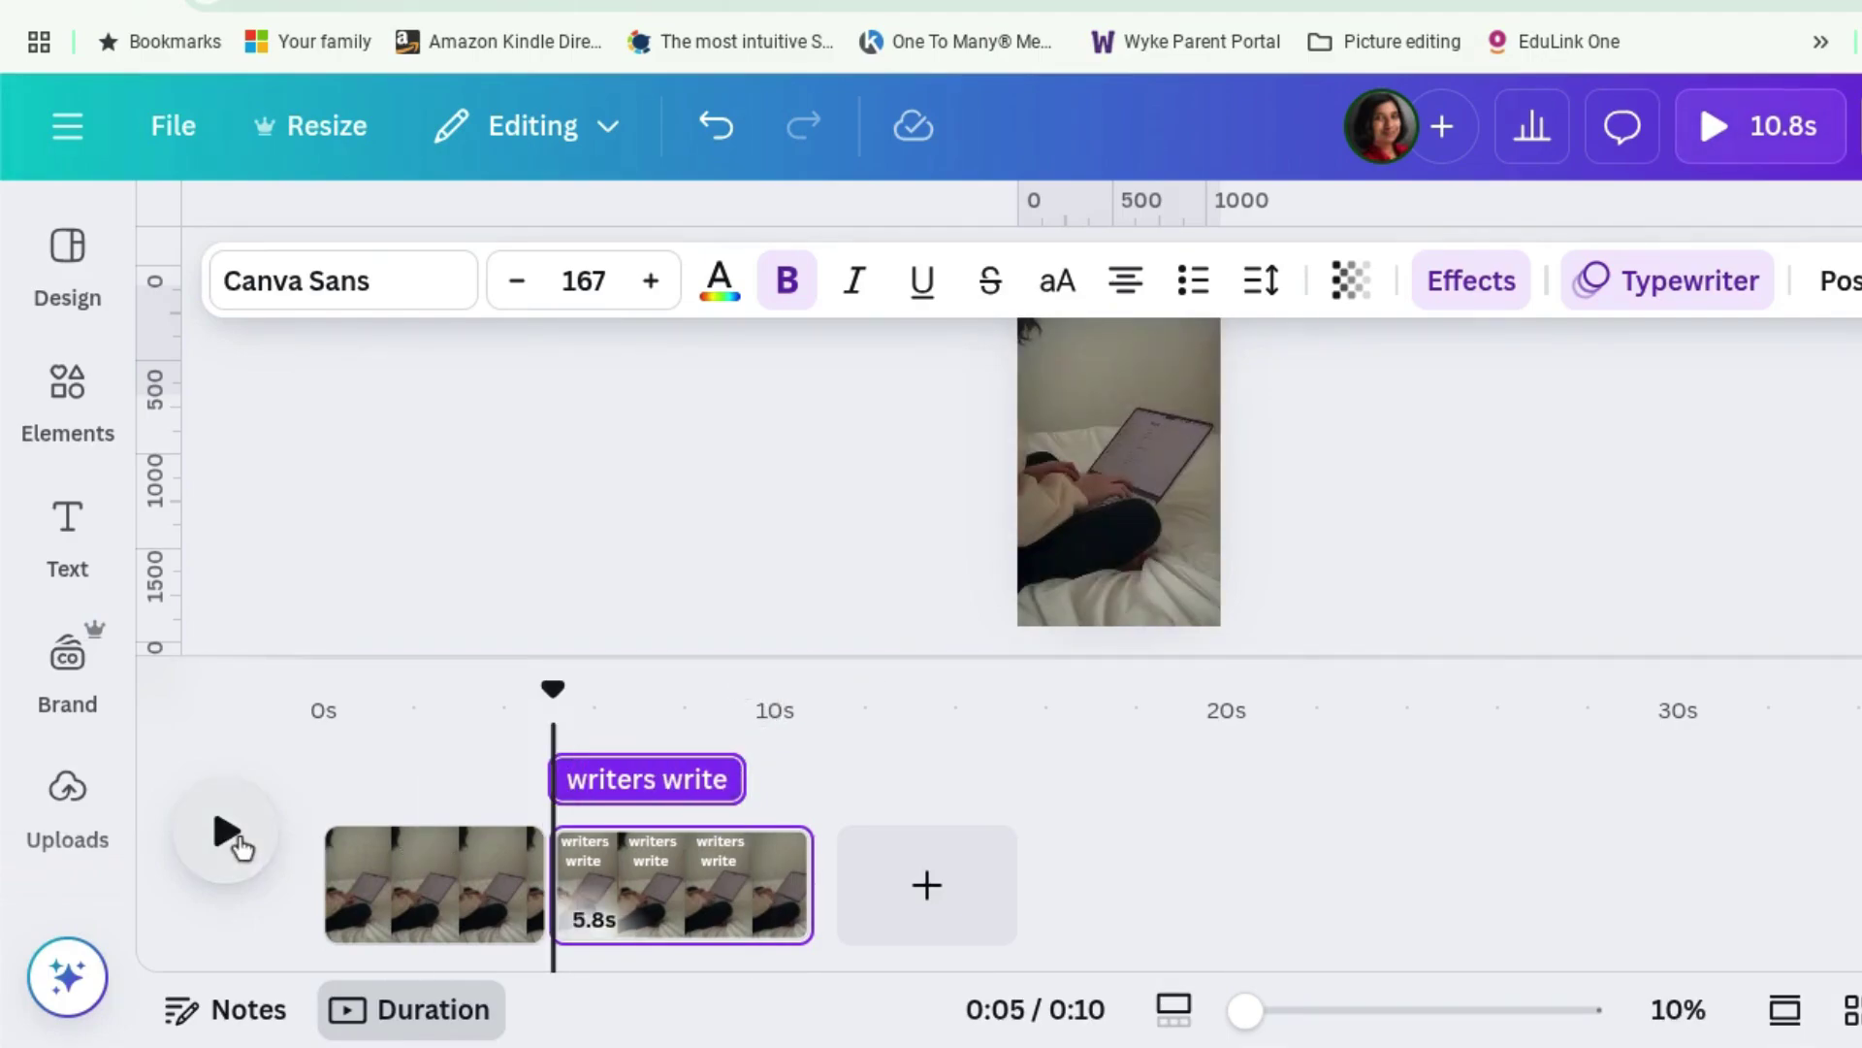
left_click(241, 846)
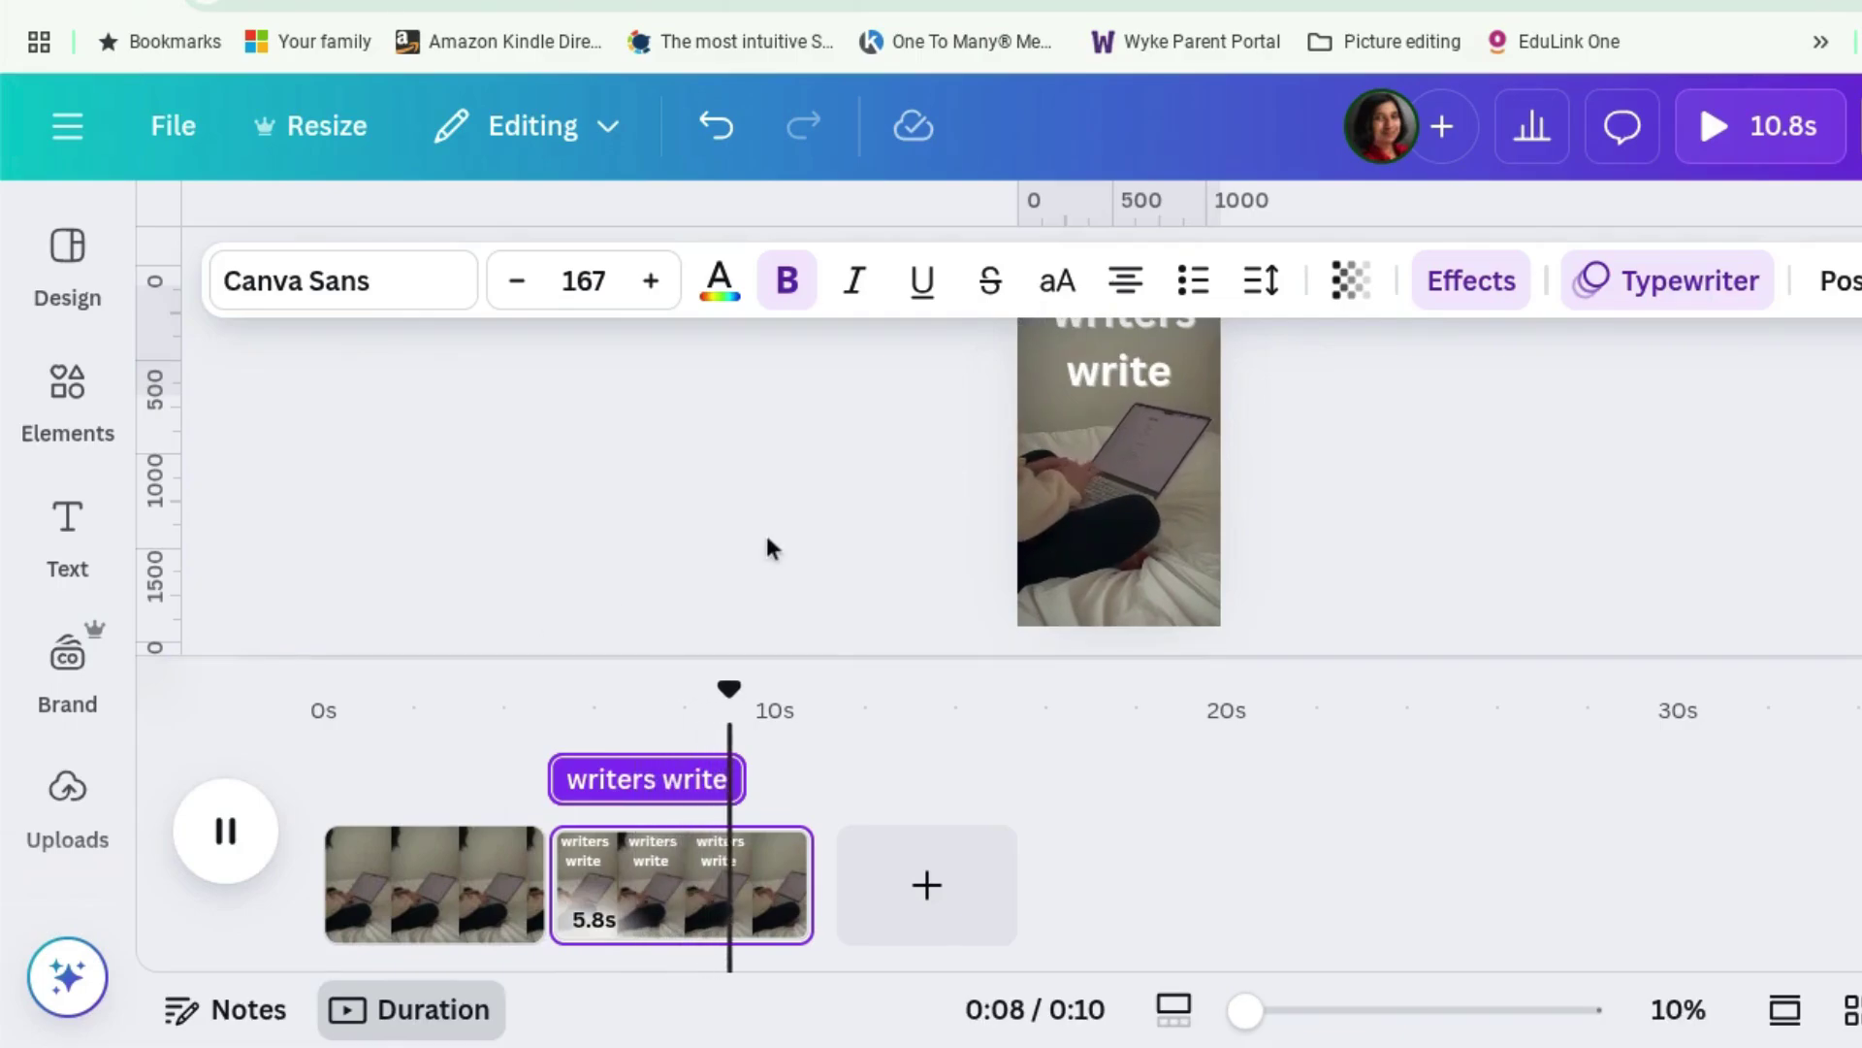
Search the elements library for 'act now' and show all Graphics results.
left_click(67, 529)
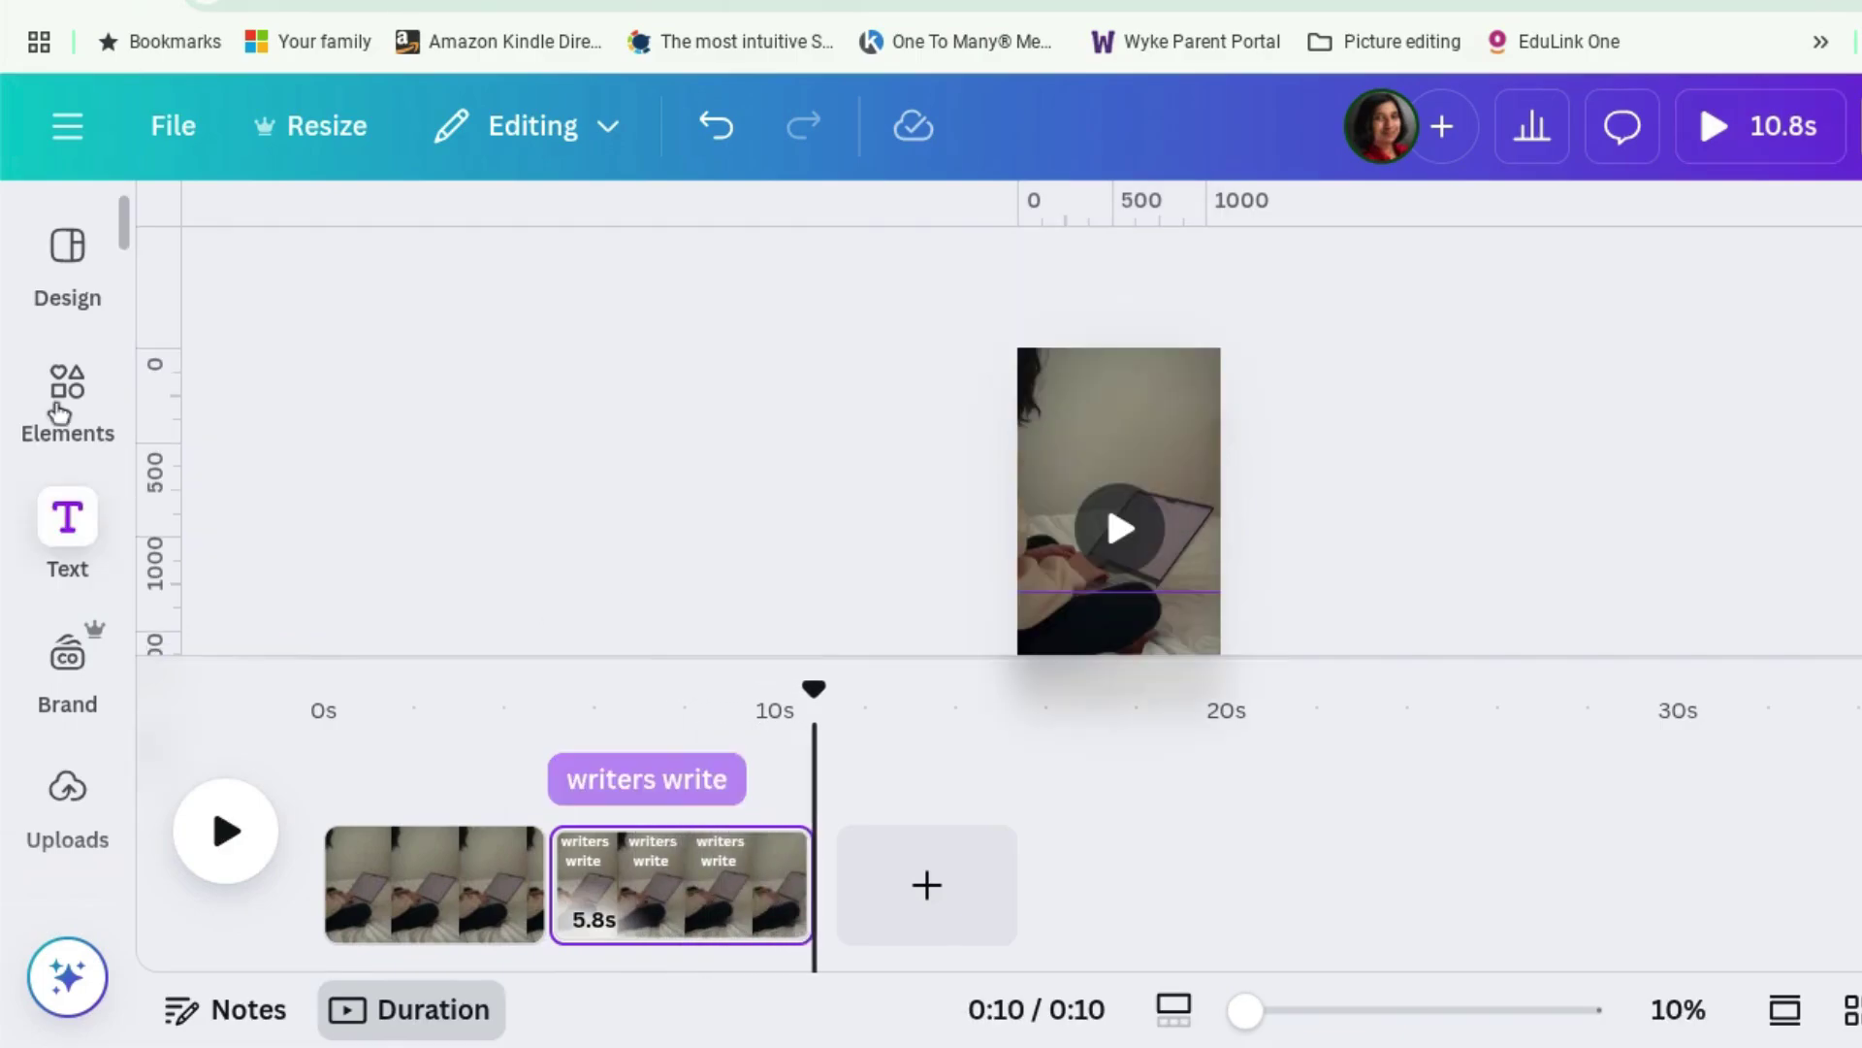
left_click(67, 397)
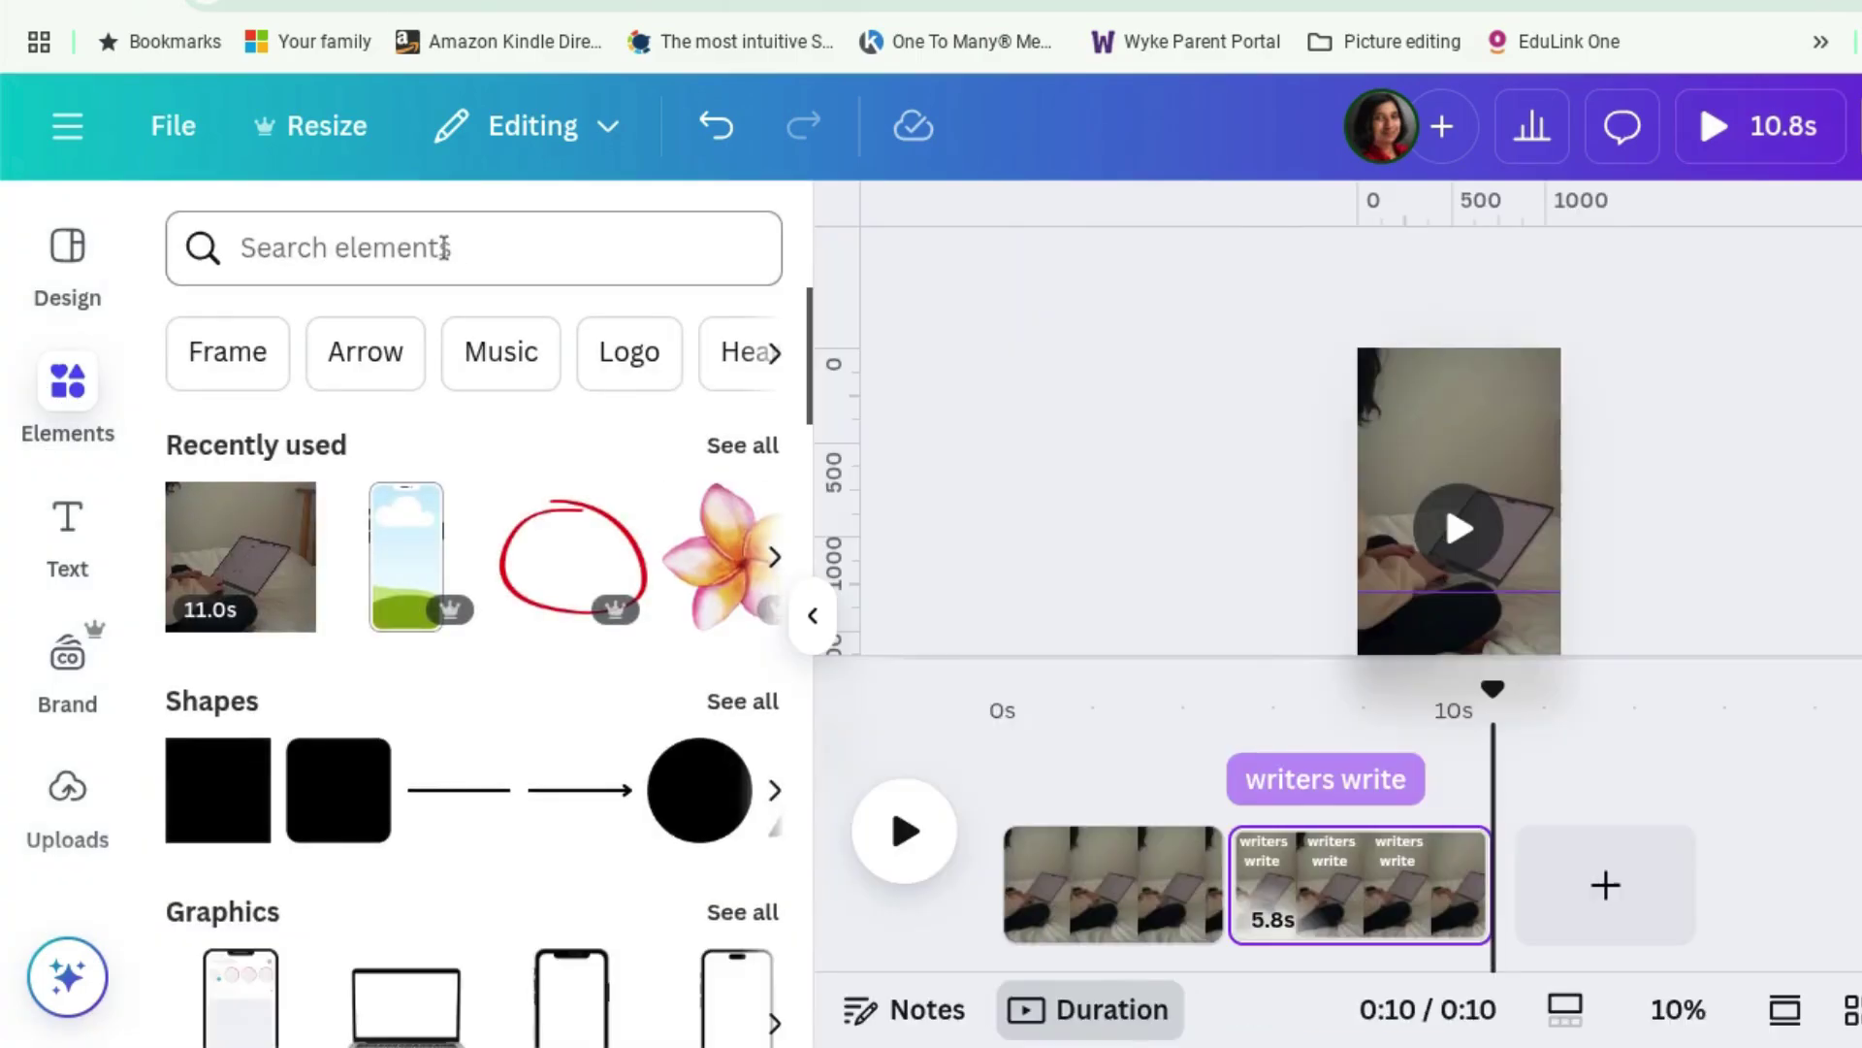
left_click(444, 248)
type("act now")
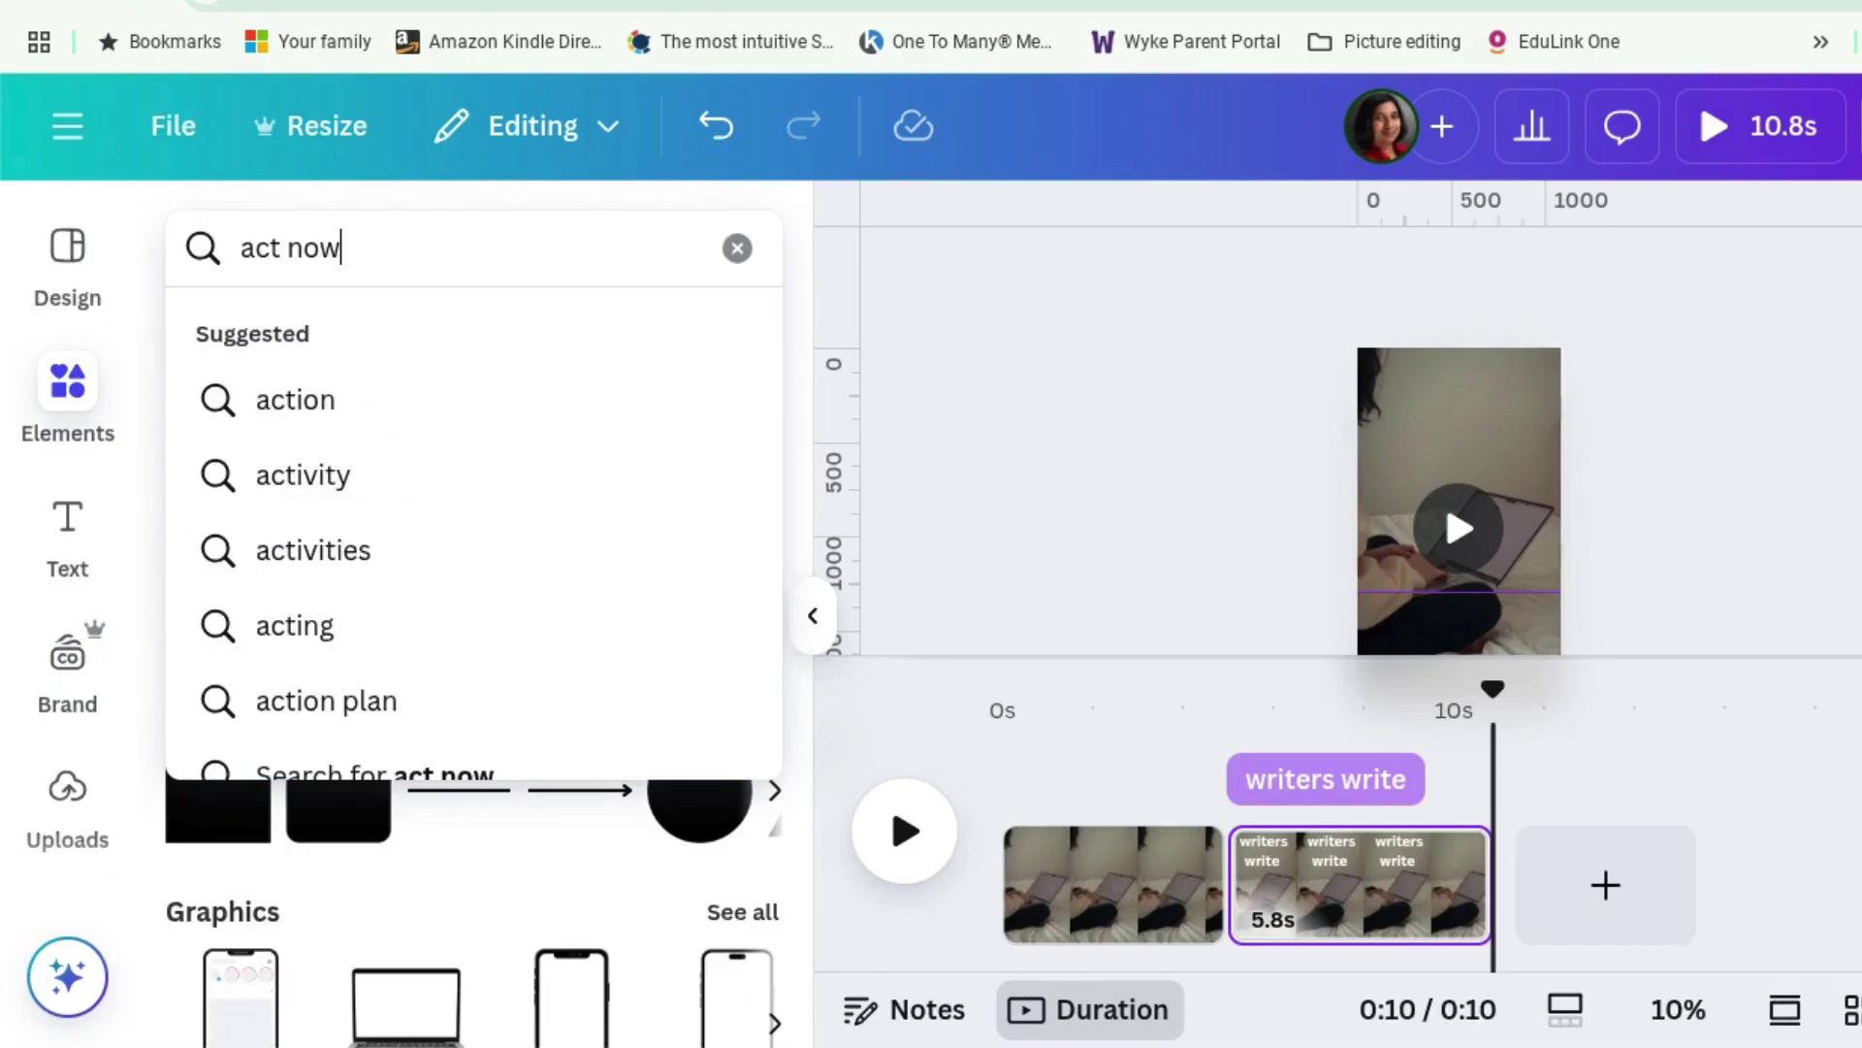
key("Return")
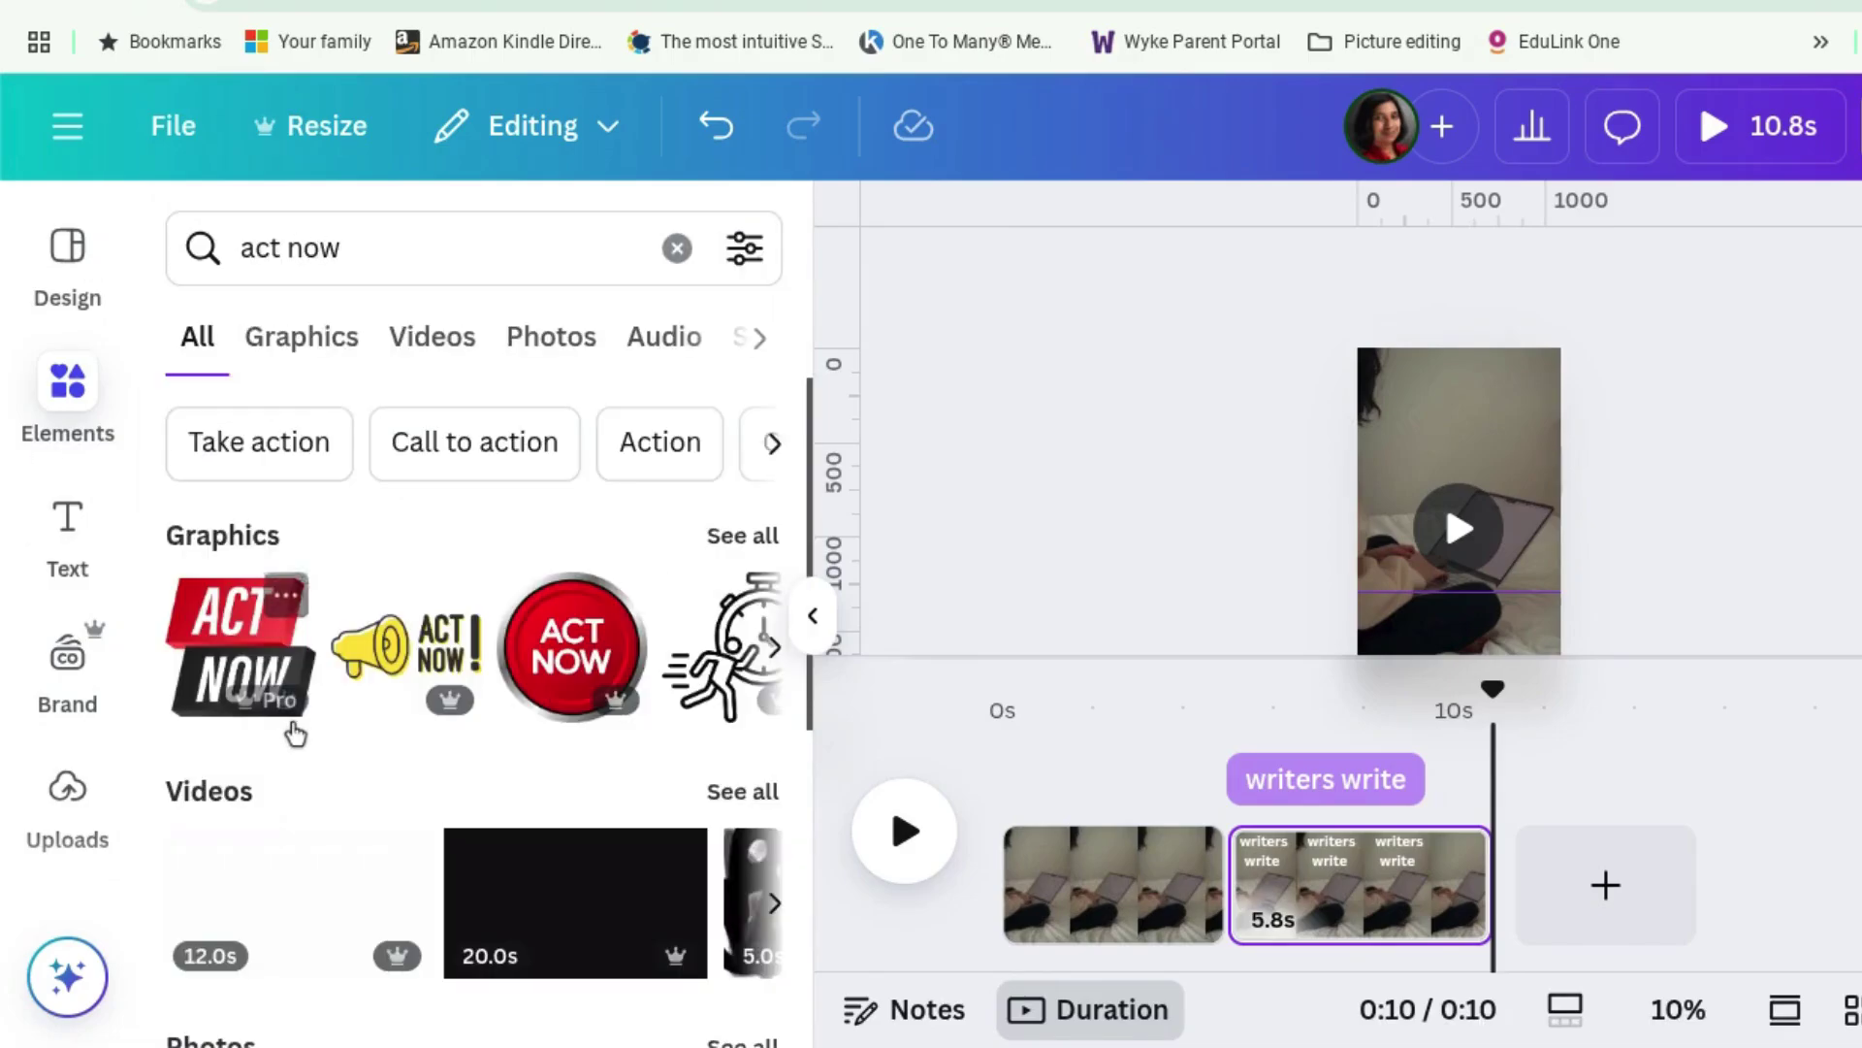
scroll(306, 733, "down", 1)
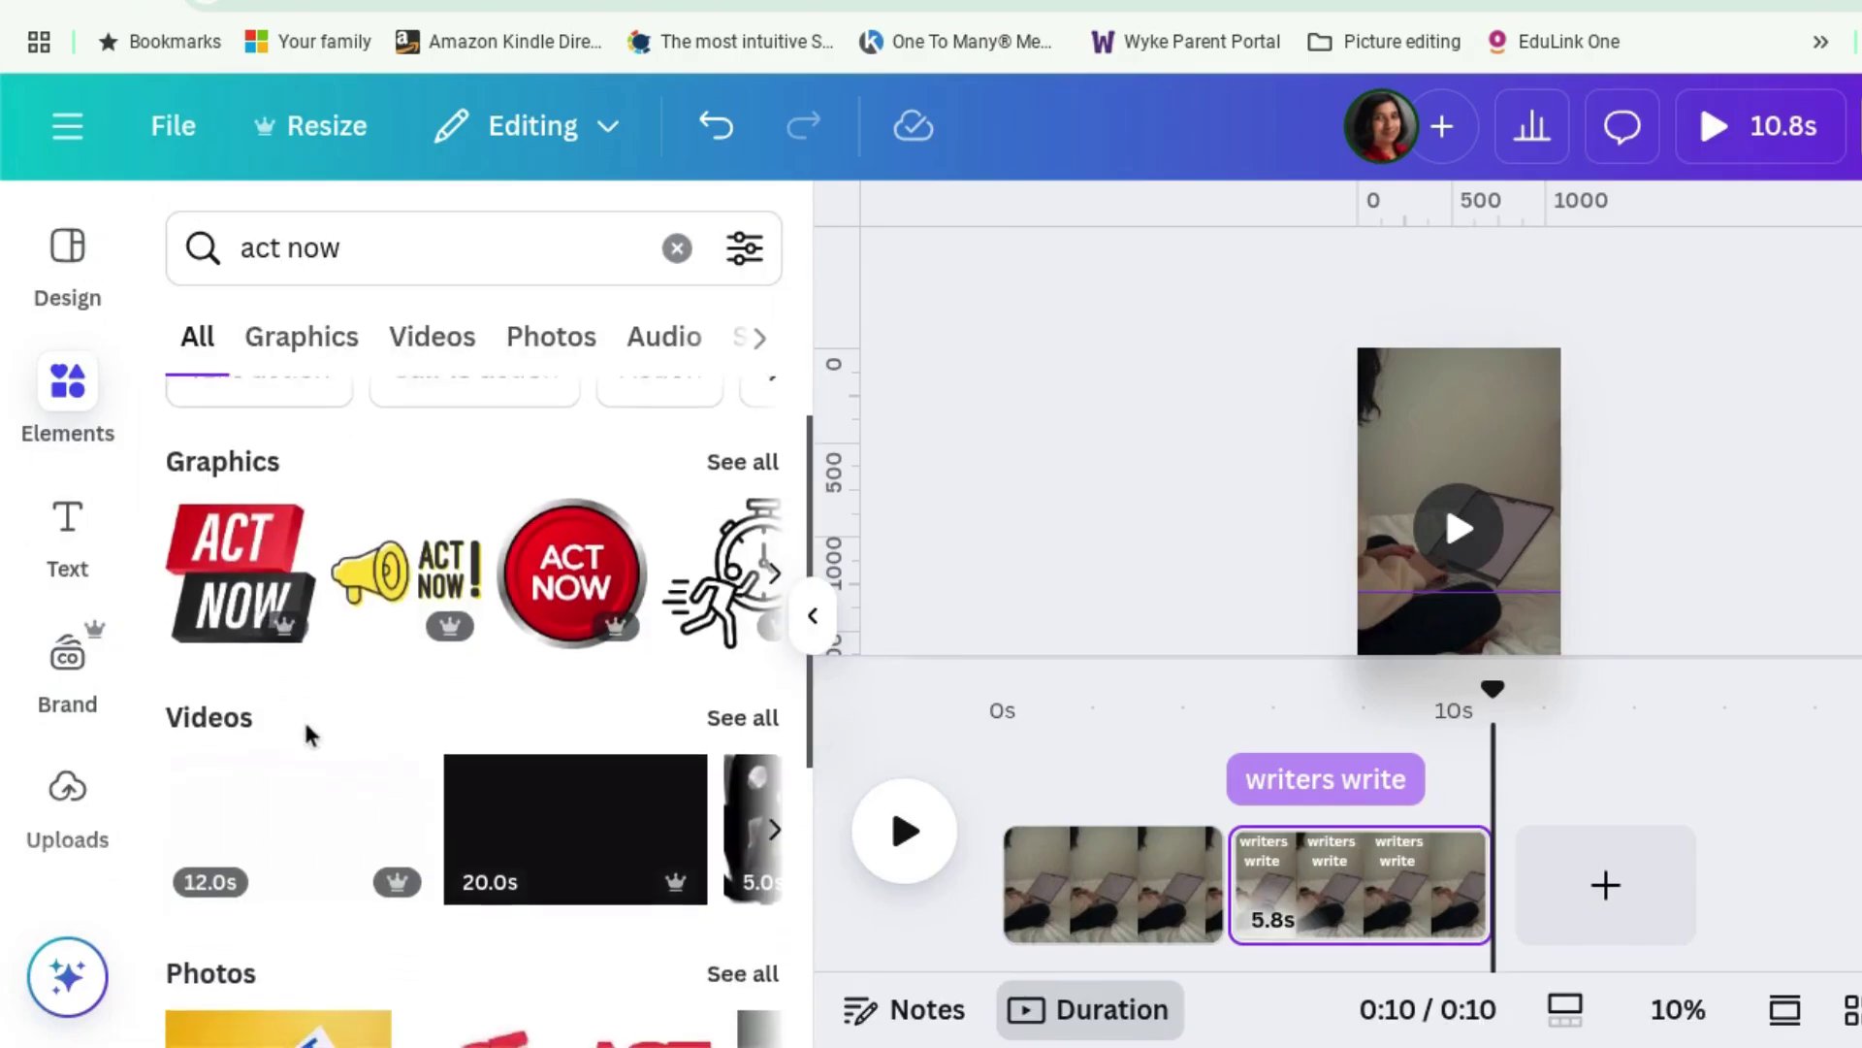
left_click(759, 497)
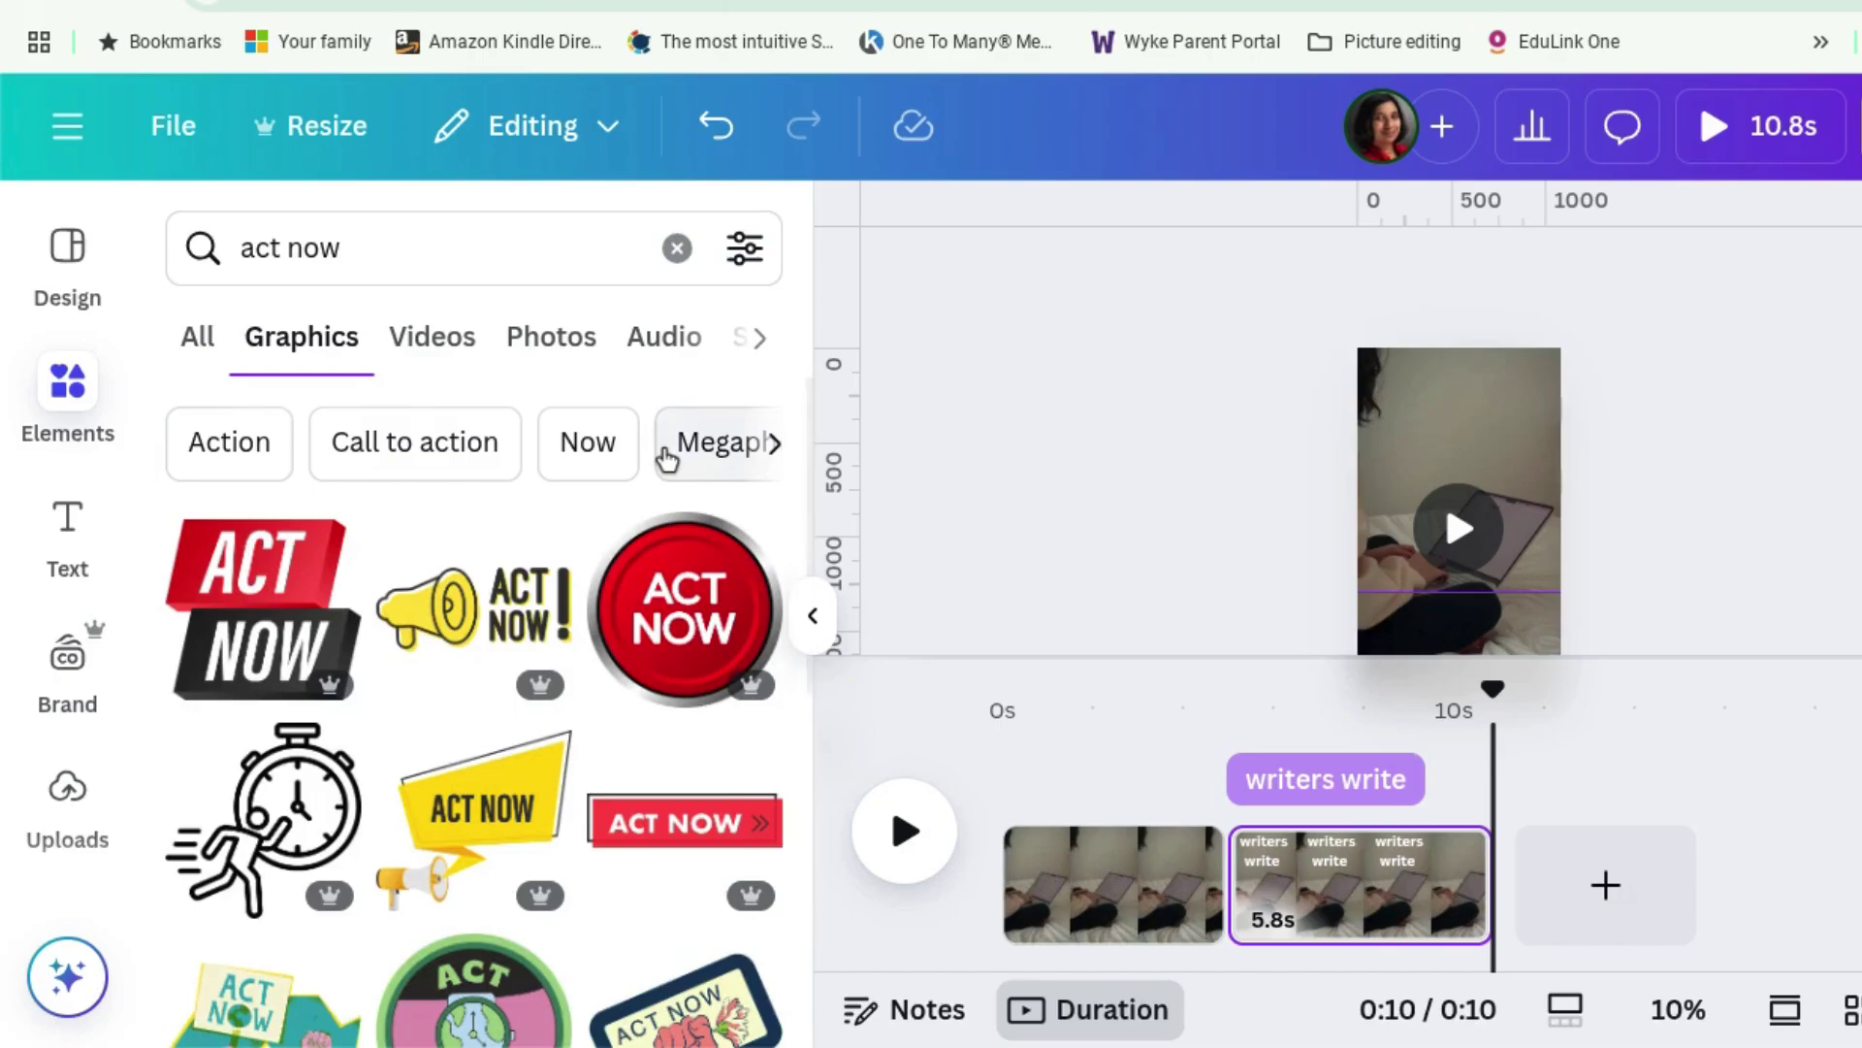
Filter the 'act now' graphics to Free items only.
left_click(743, 248)
scroll(596, 436, "down", 4)
scroll(582, 447, "down", 3)
left_click(218, 430)
left_click(745, 248)
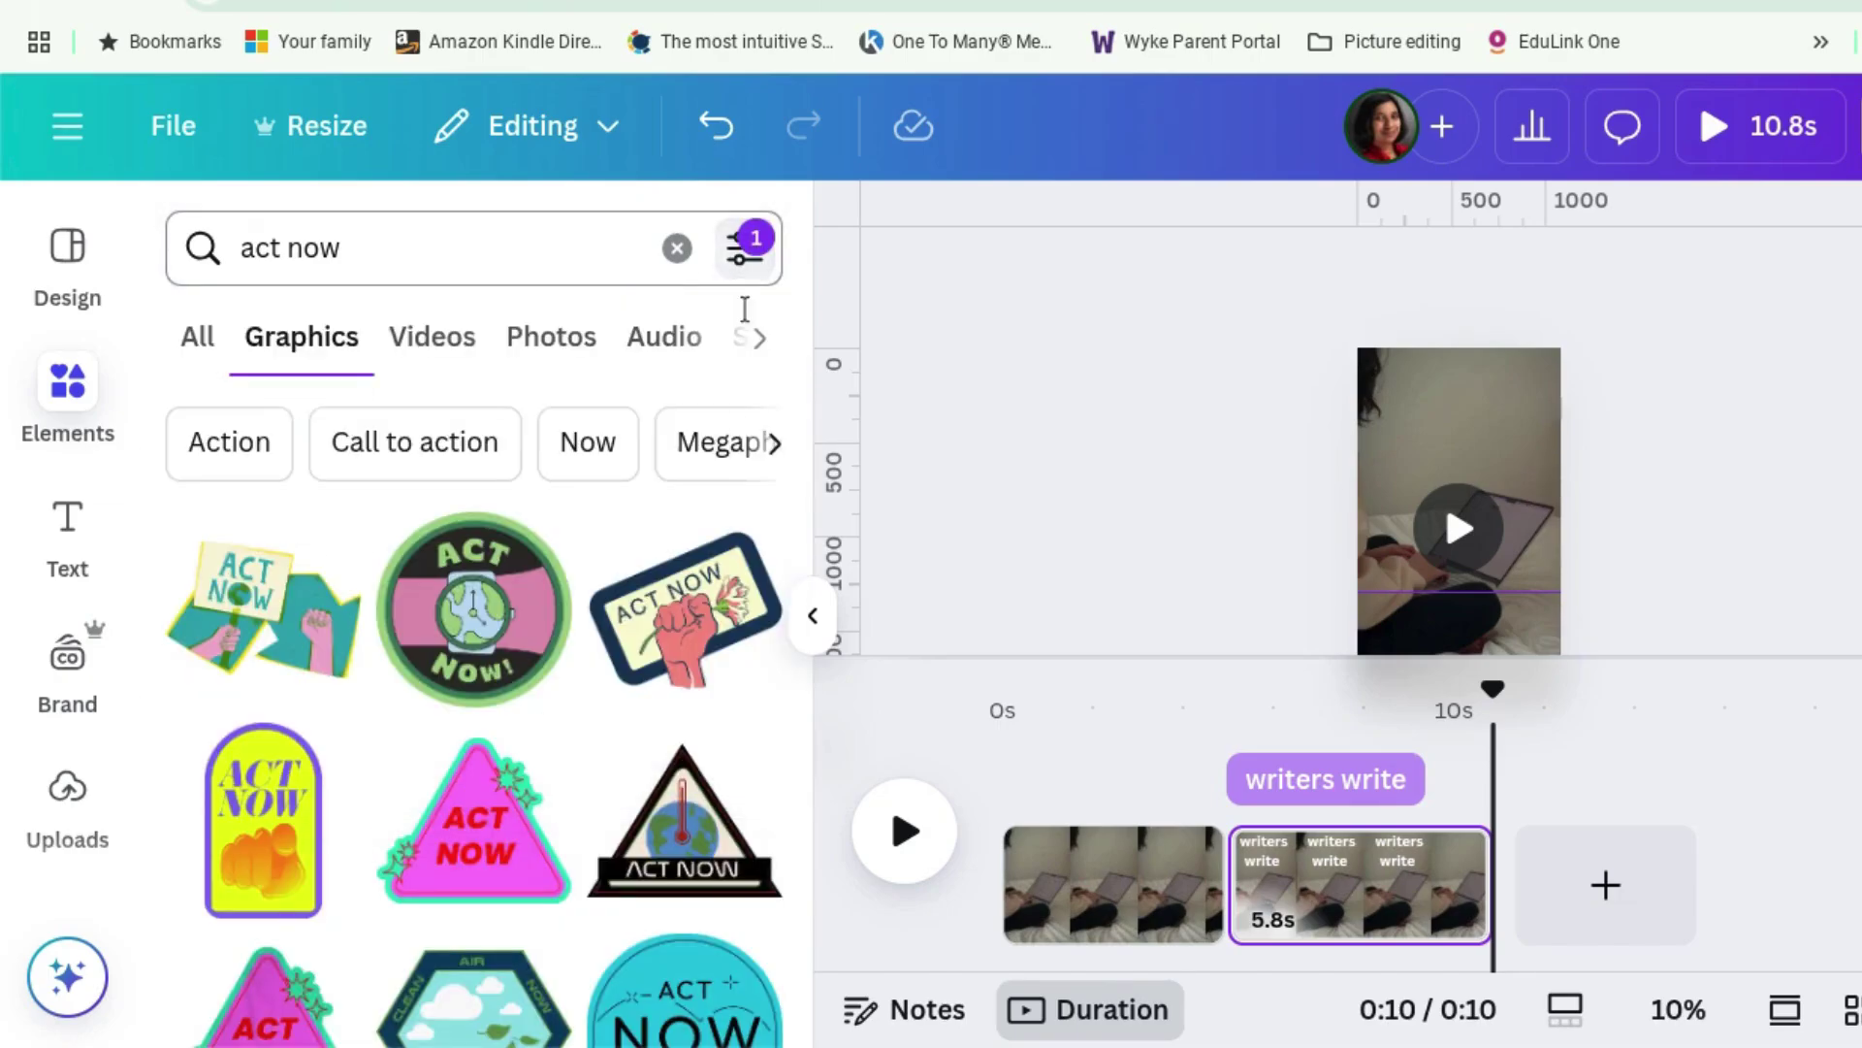
scroll(714, 579, "down", 1)
scroll(712, 573, "down", 1)
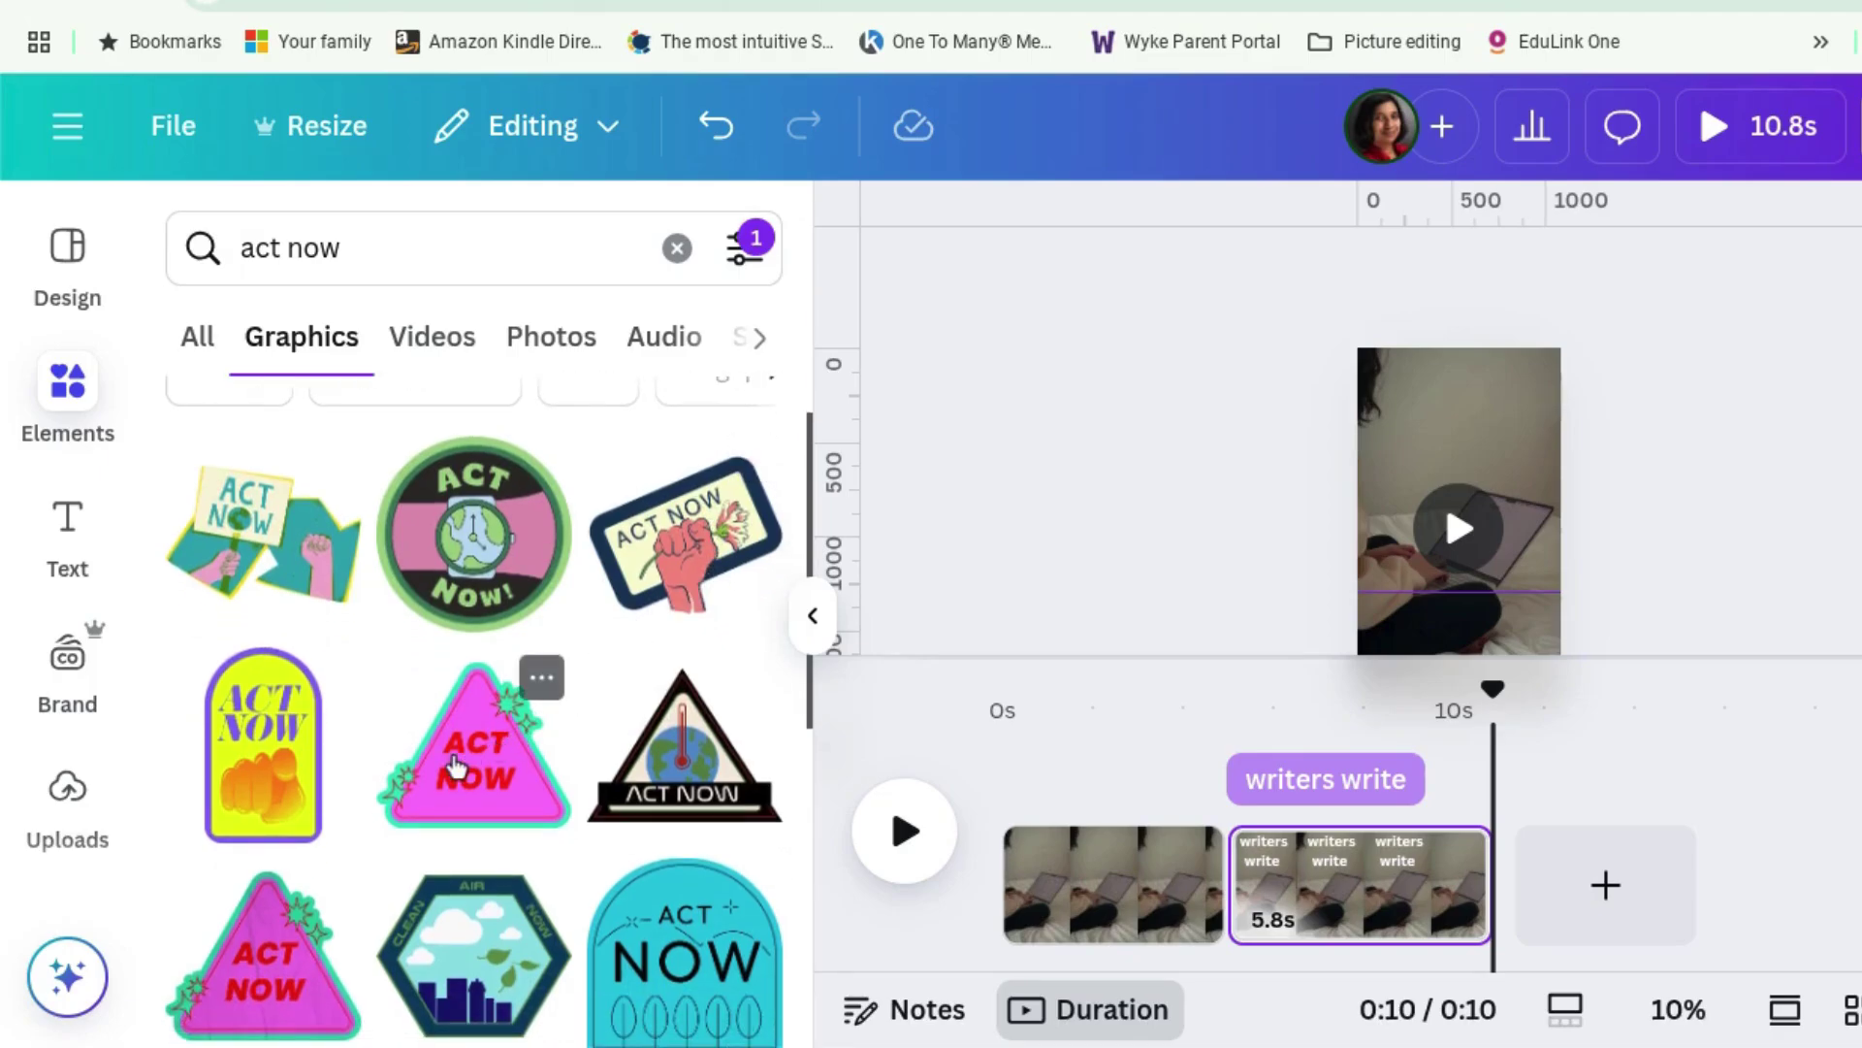
Add the yellow Act Now sticker, move it up, and trim it to show only near the end.
left_click(287, 759)
left_click_drag(1484, 524, 1512, 424)
left_click_drag(1251, 827, 1419, 815)
Move the 'writers write' text lower on the video, then reselect the Act Now sticker.
left_click(1383, 771)
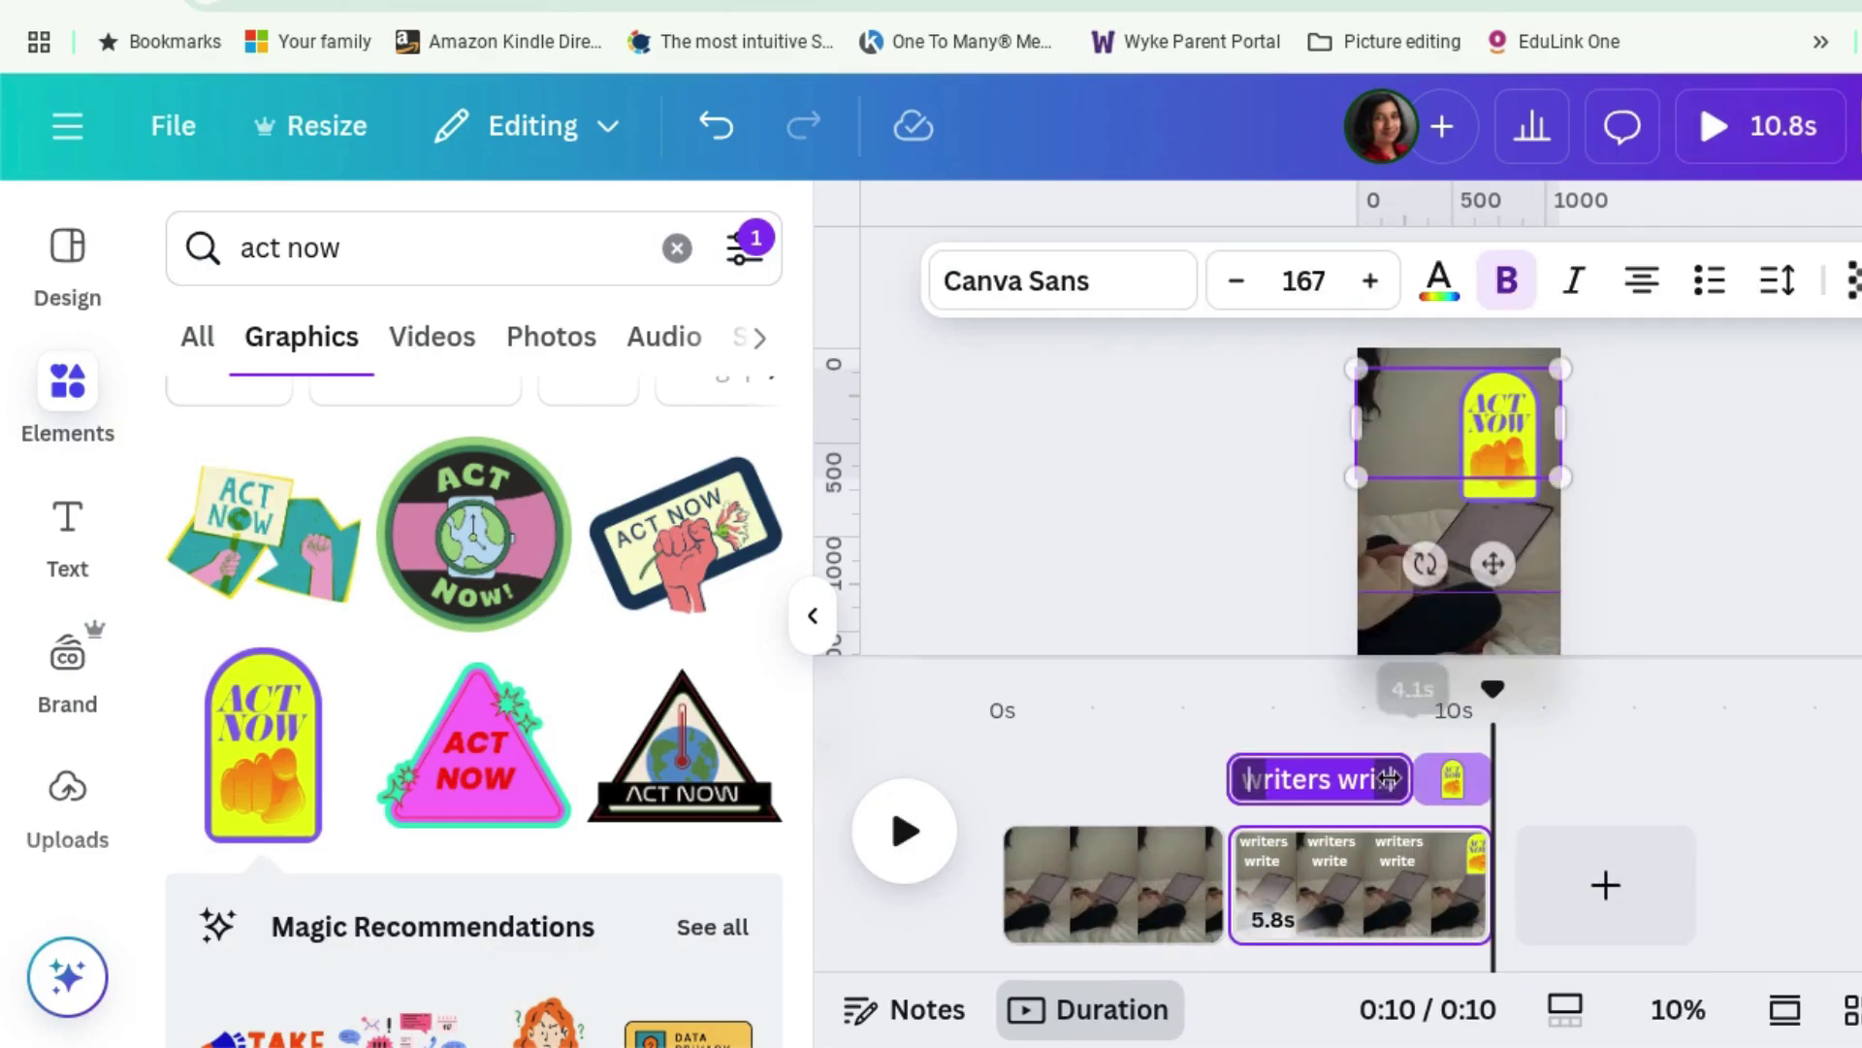
left_click_drag(1494, 475, 1466, 581)
left_click(1514, 513)
Preview the Wipe and Tectonic animations on the Act Now sticker.
left_click(1778, 284)
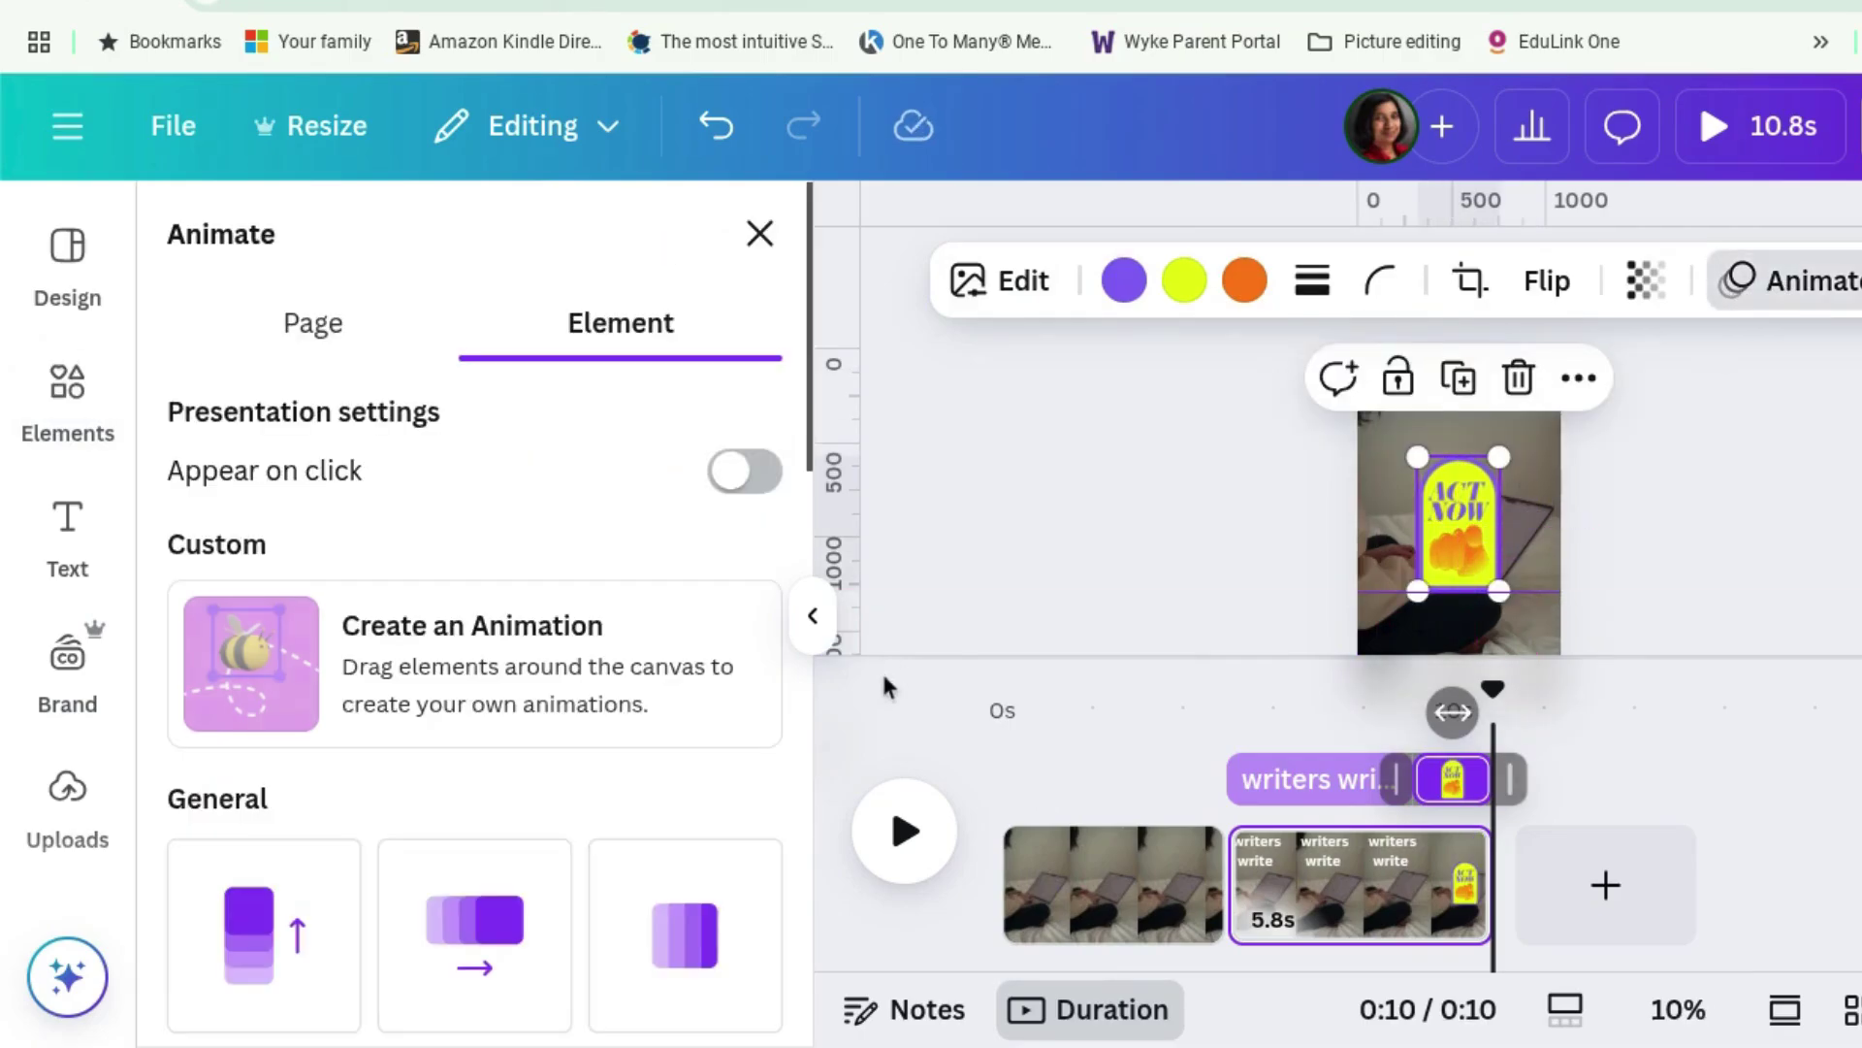
scroll(573, 691, "down", 5)
left_click(571, 687)
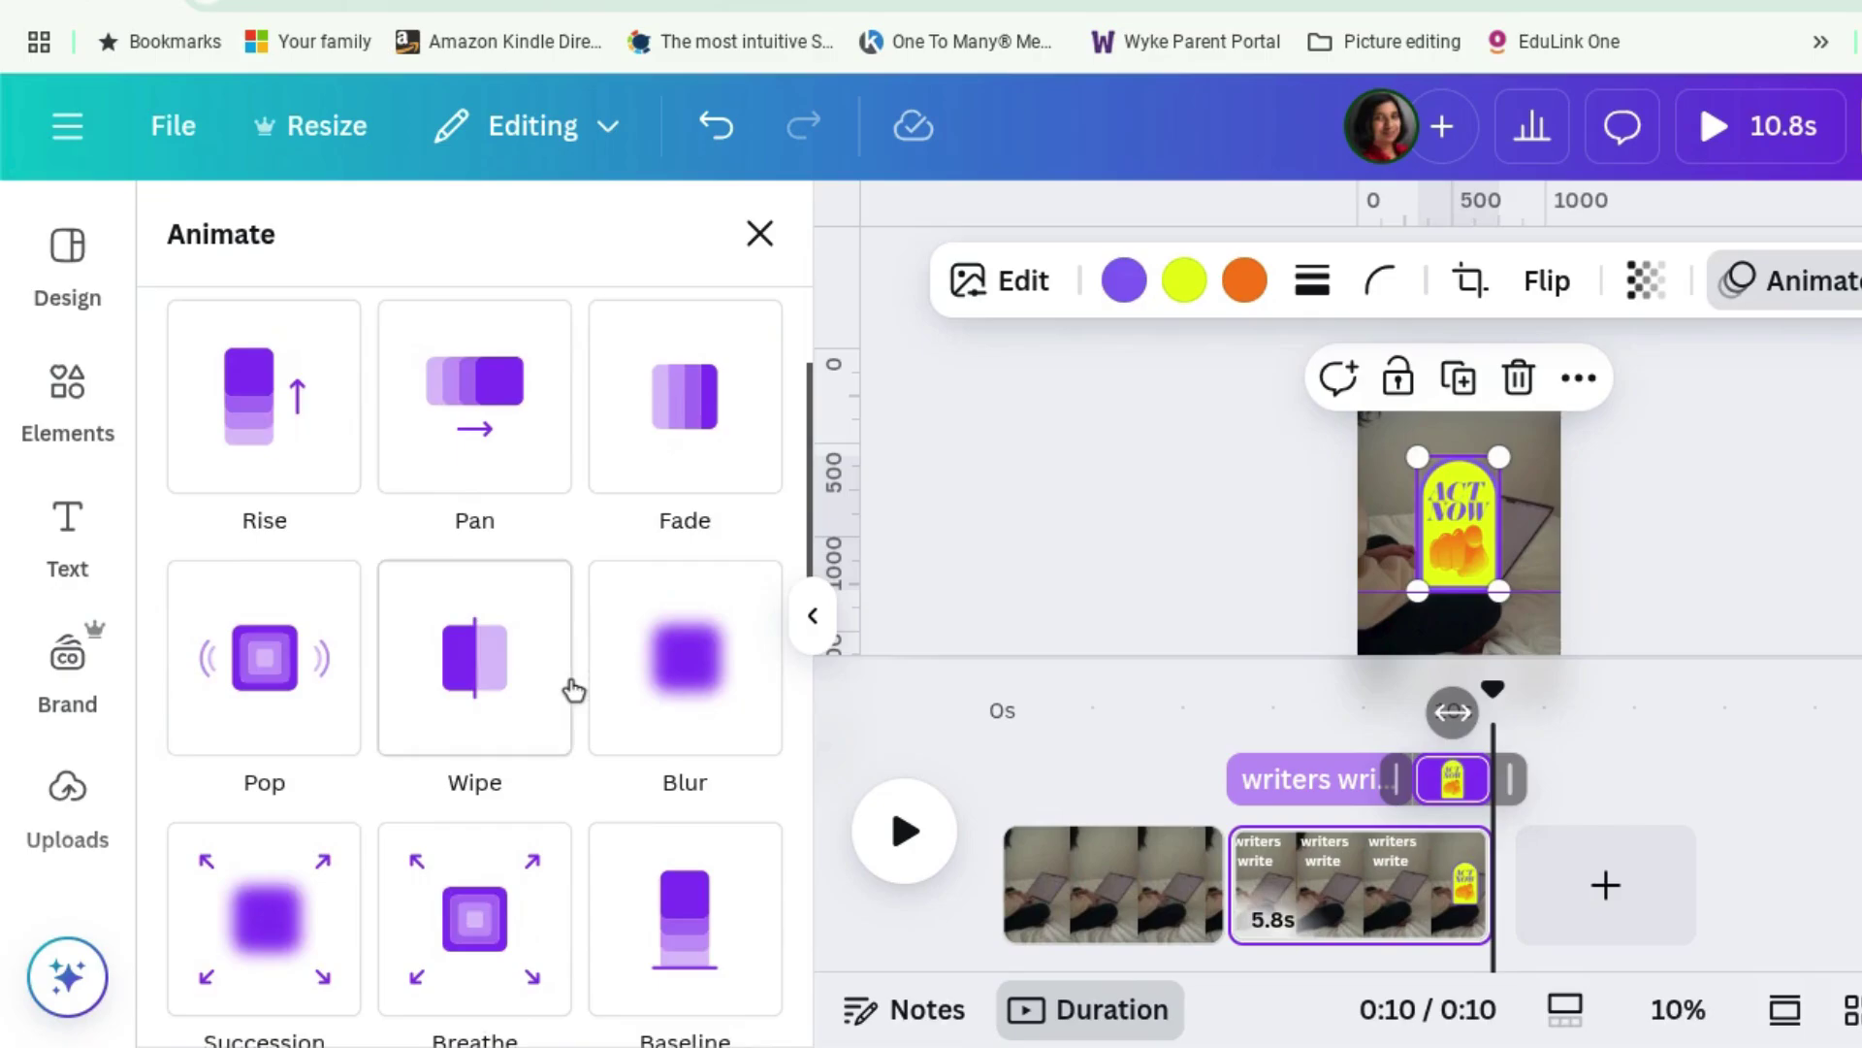
scroll(573, 690, "down", 3)
scroll(574, 691, "down", 3)
left_click(574, 690)
scroll(573, 690, "down", 2)
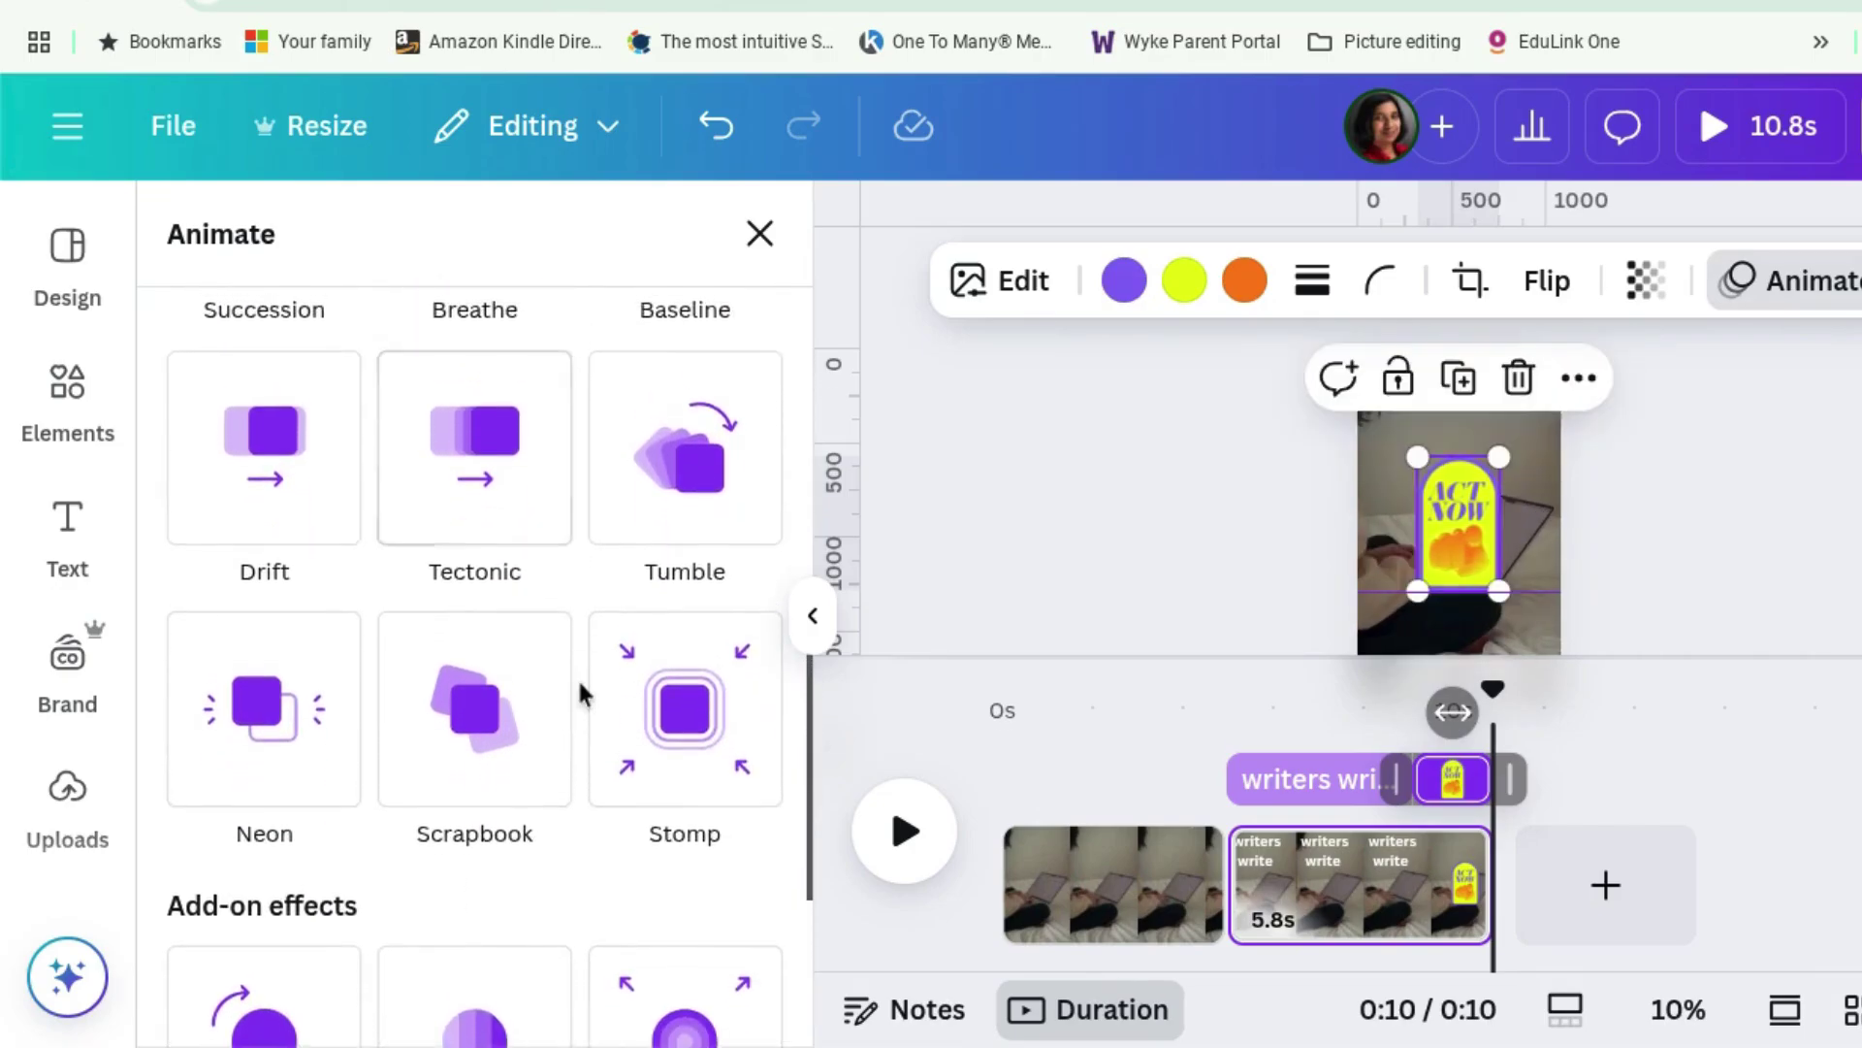
scroll(579, 684, "up", 5)
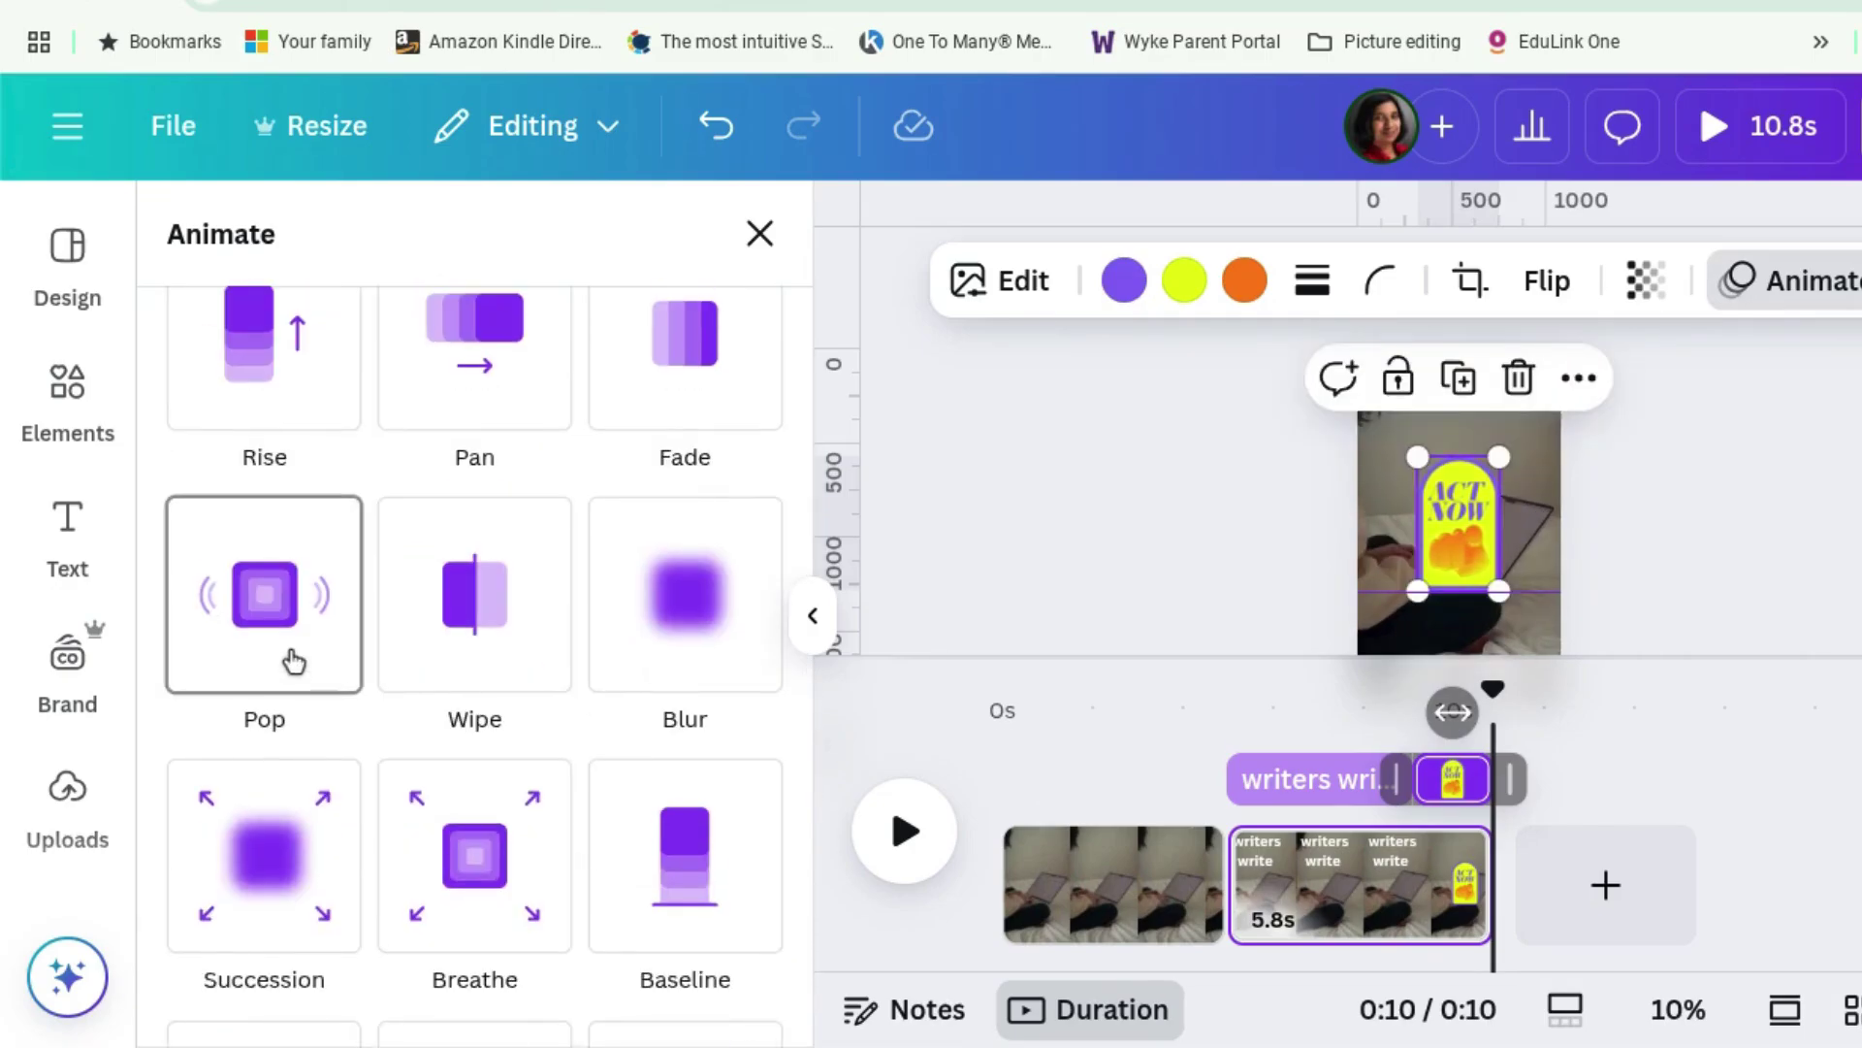
Apply the Pop entry animation to the sticker and play the video from about 4 seconds.
left_click(289, 657)
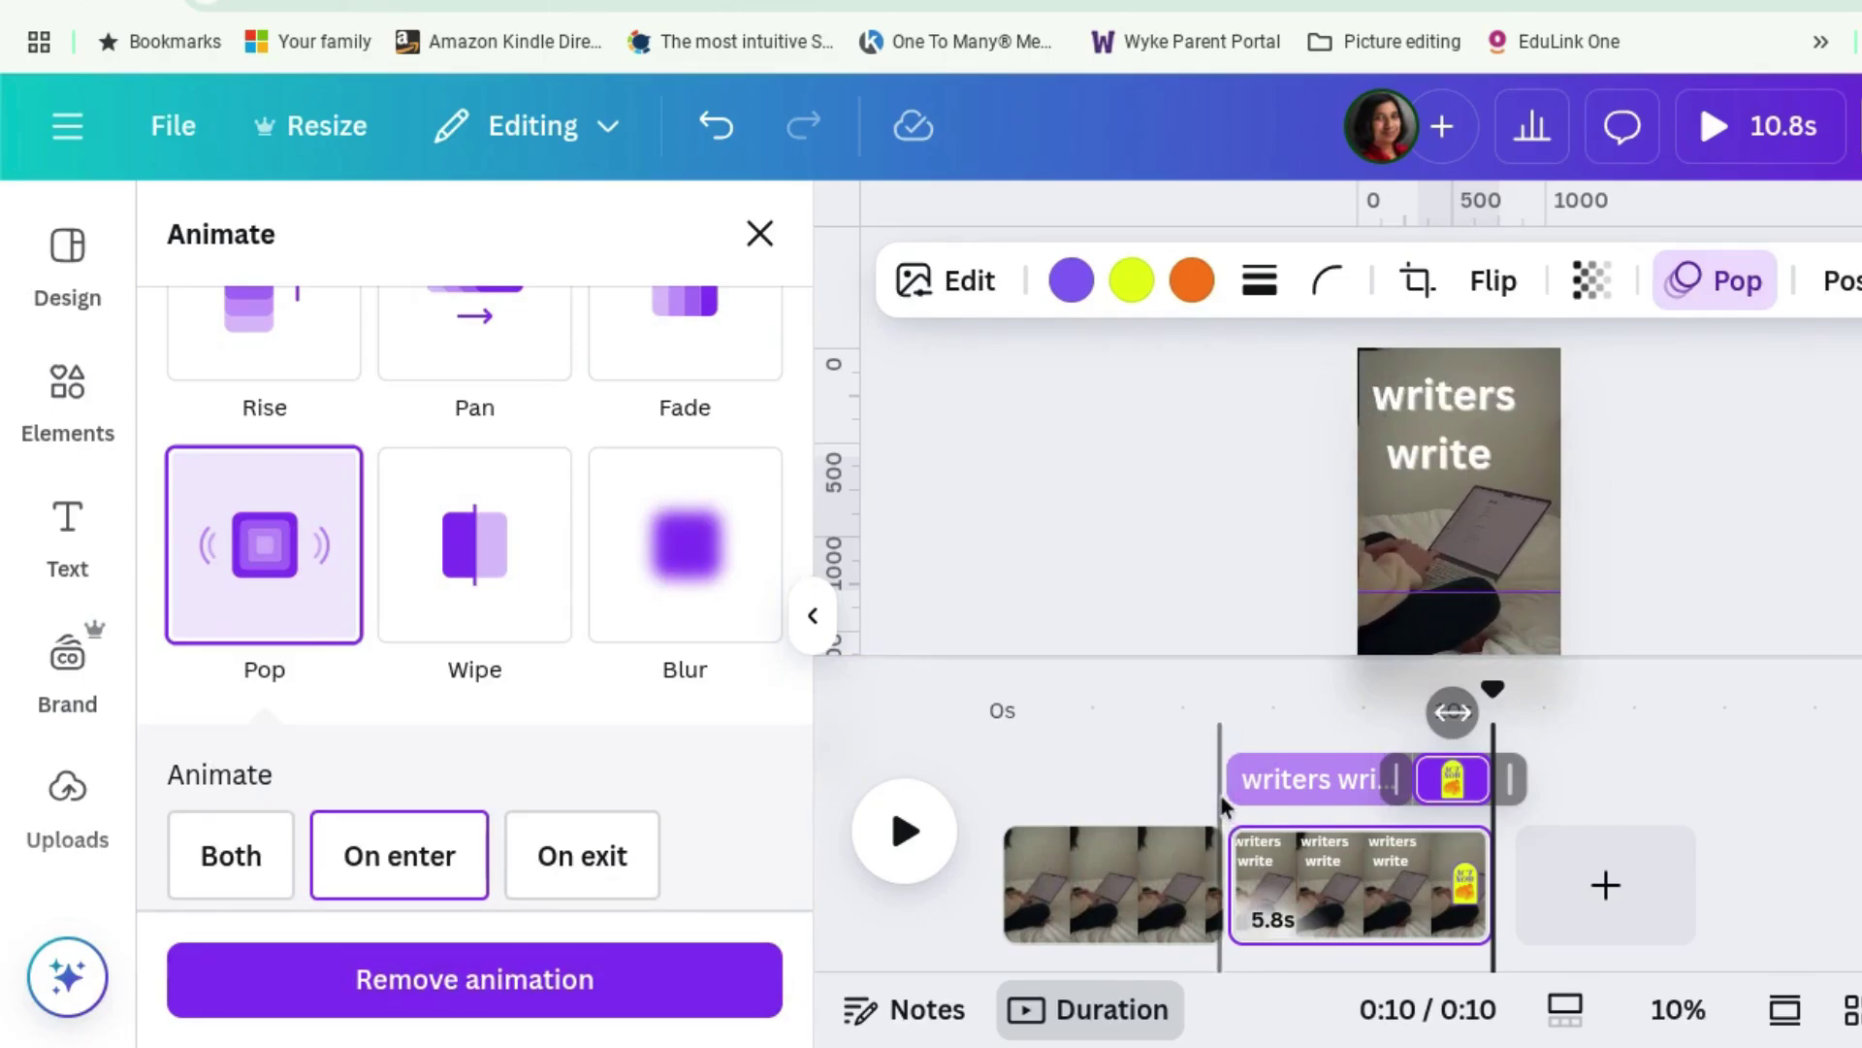
left_click(1221, 801)
left_click(905, 832)
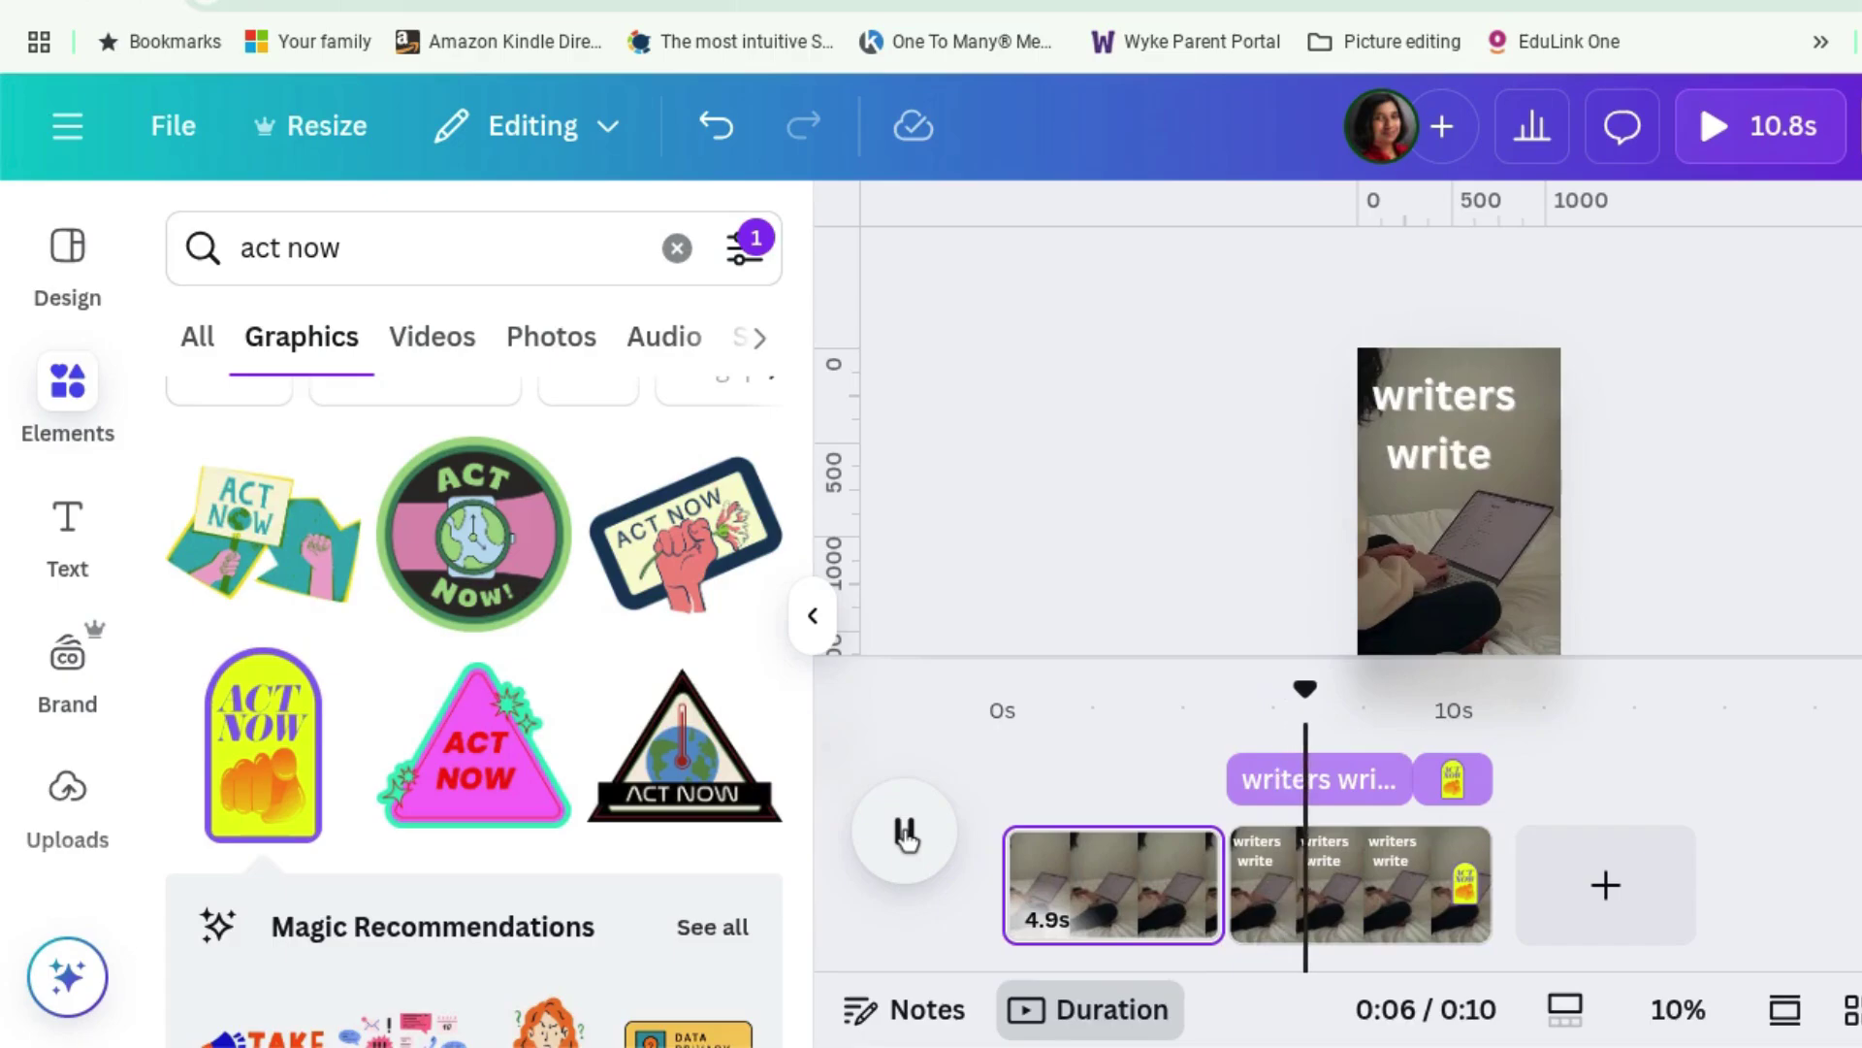